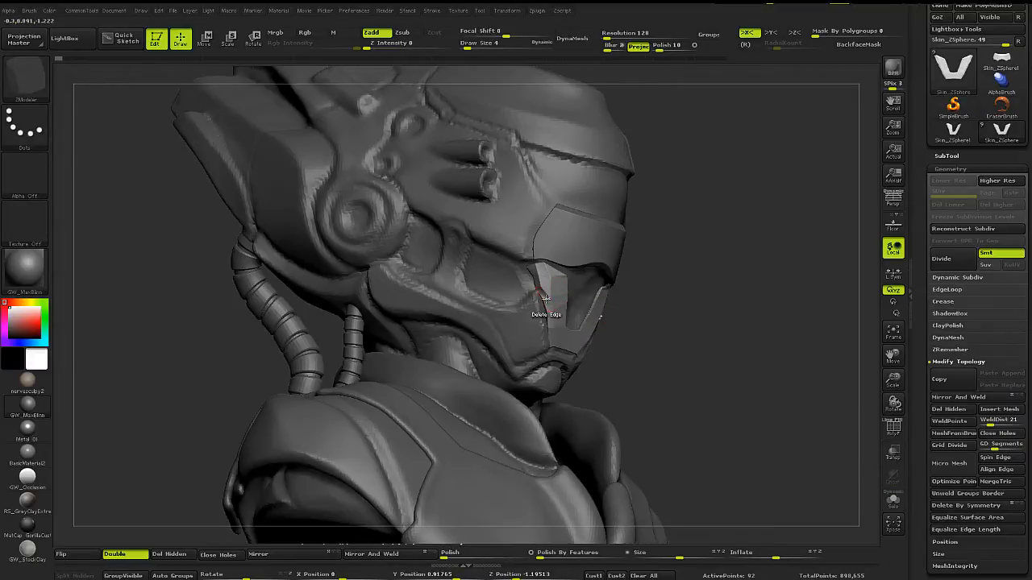
Open the SubTool list, isolate the V-shaped mesh with its wireframe shown, and set the draw size to 14.
left_click(950, 169)
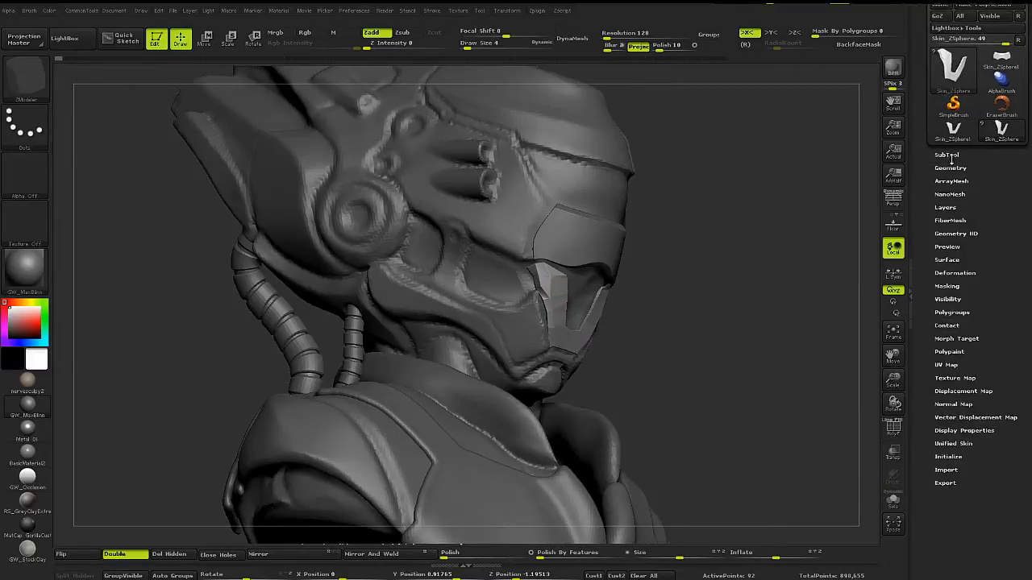
mouse_move(947, 224)
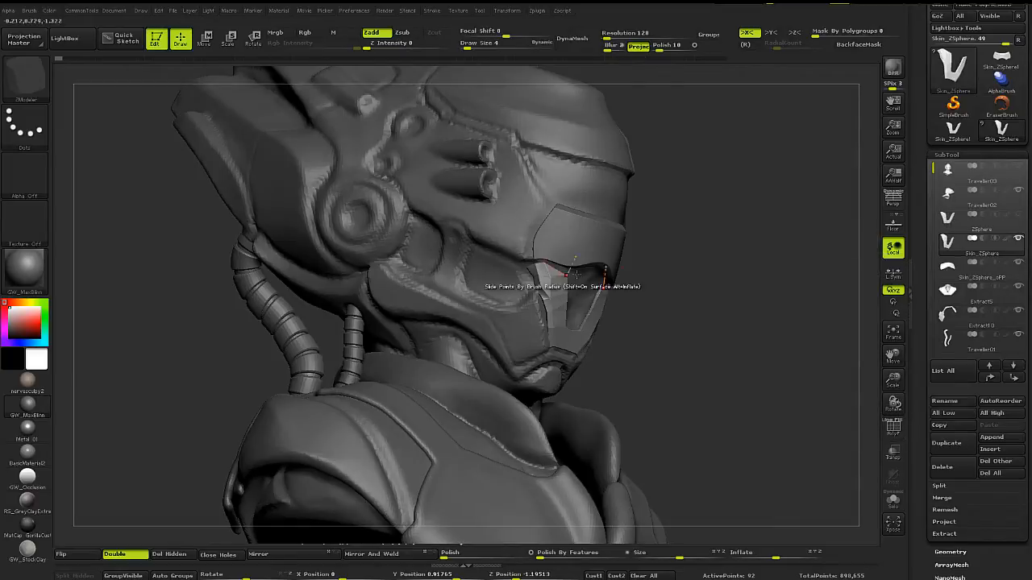
key("alt+s")
mouse_move(539, 301)
left_mouse_down()
mouse_move(543, 376)
mouse_move(555, 371)
left_mouse_up()
key("shift+f")
key("s")
left_click_drag(650, 266, 659, 268)
left_click_drag(661, 266, 667, 257)
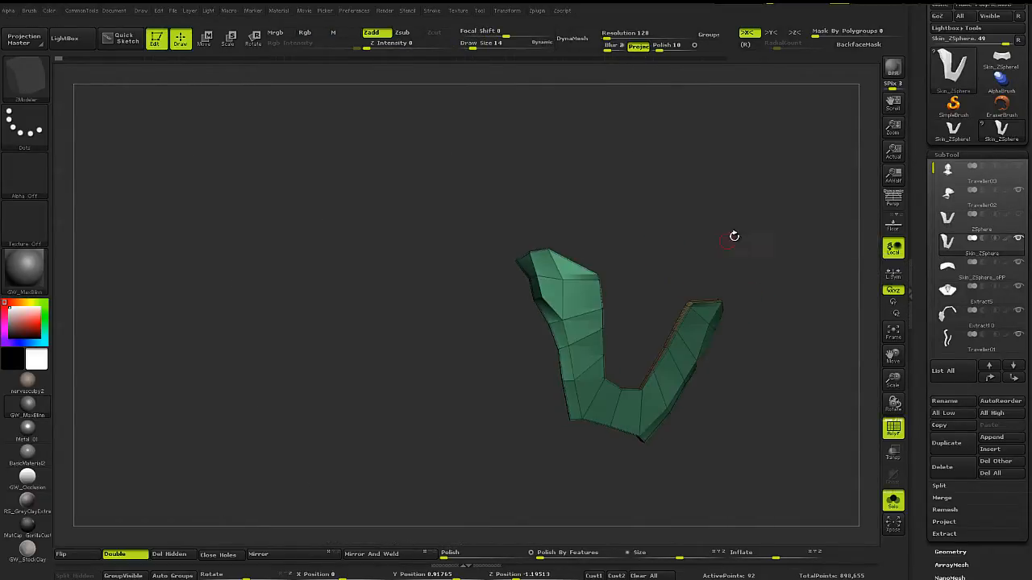
Set the ZModeler edge action to Insert and try adding an edge loop to the V-shaped mesh.
left_click_drag(577, 239, 590, 337)
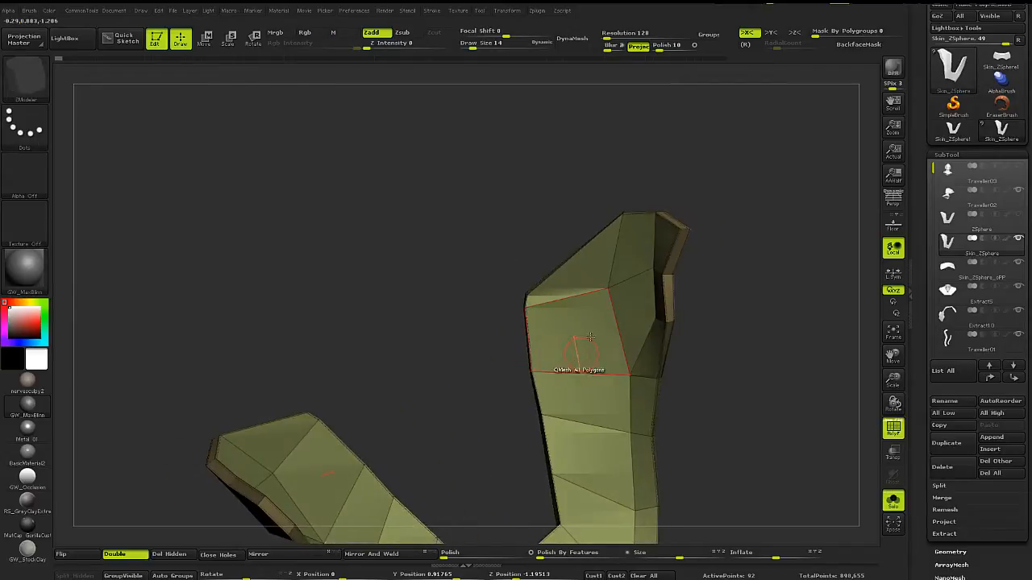
left_click_drag(677, 437, 691, 316, "alt")
left_click_drag(692, 316, 483, 278)
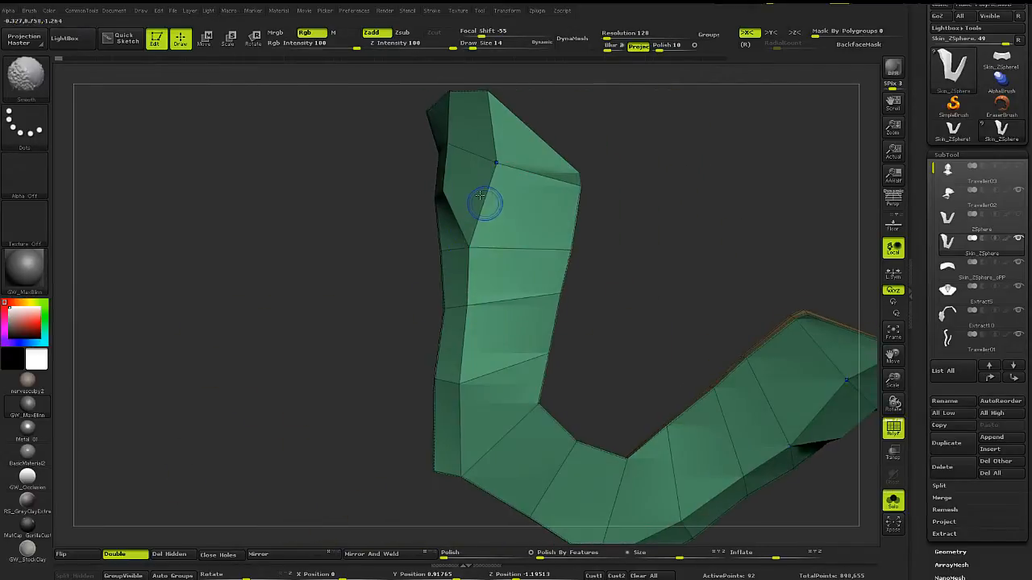
mouse_move(480, 196)
left_mouse_down()
mouse_move(603, 212)
mouse_move(508, 216)
mouse_move(574, 234)
mouse_move(563, 262)
mouse_move(517, 282)
left_mouse_up()
key("space")
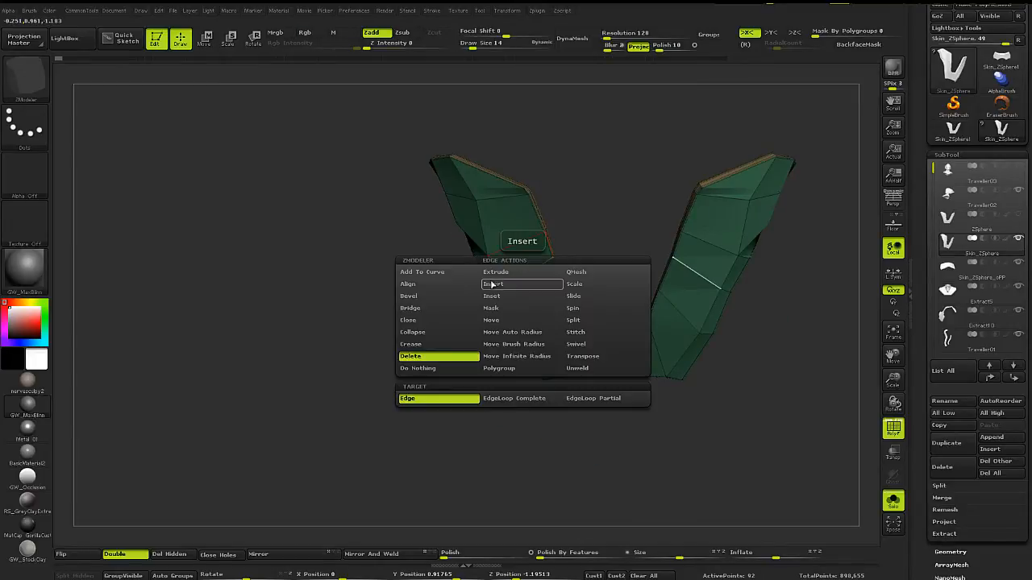
left_click(523, 286)
left_click(510, 286)
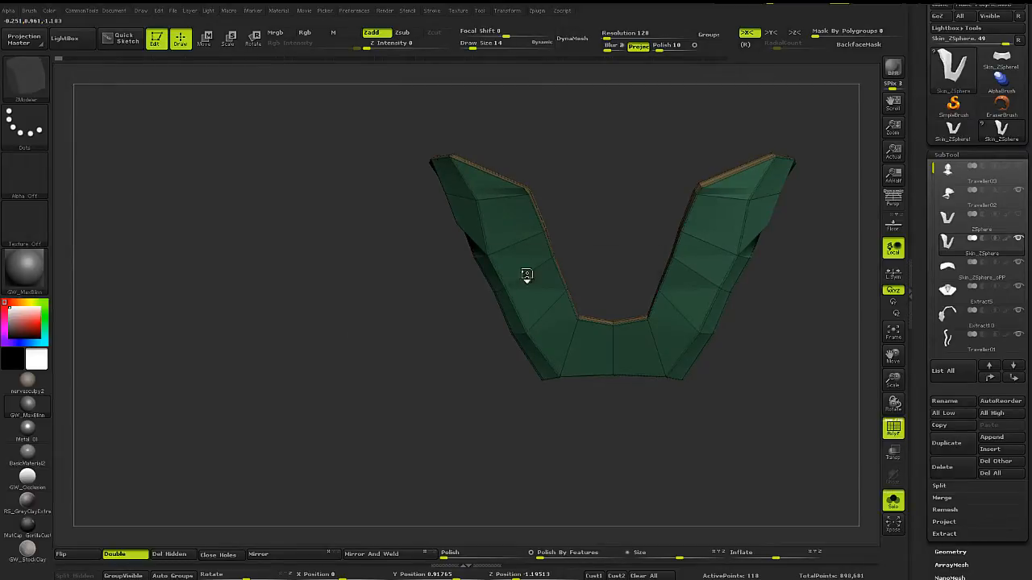
Check the added edge loops with the dynamic subdivision preview and undo the insertions.
key("d")
left_click(506, 321)
left_click_drag(580, 222, 495, 242)
key("shift+f")
right_click_drag(500, 245, 525, 299, "ctrl")
left_click_drag(346, 262, 416, 256)
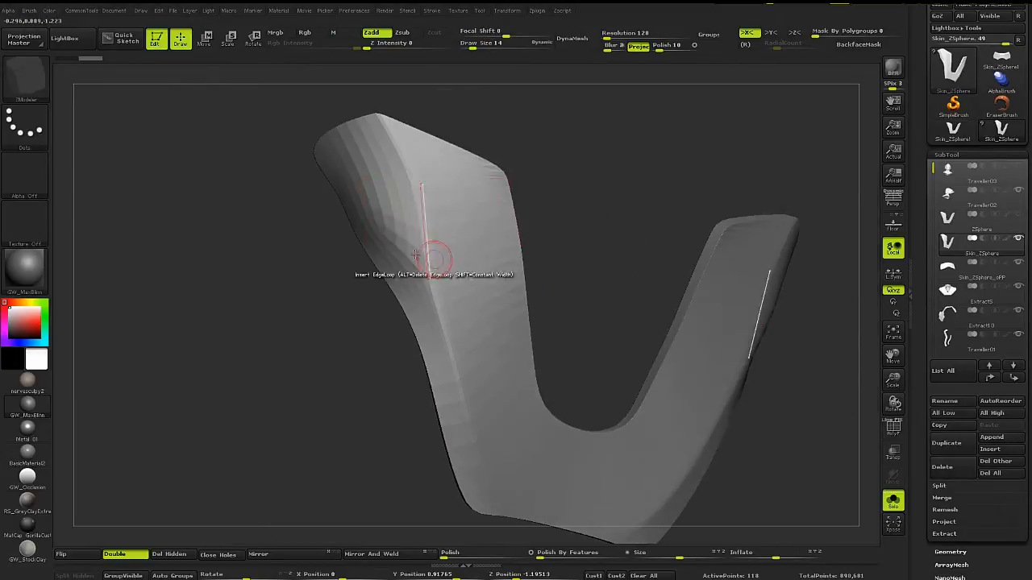
key("shift+d")
key("shift+f")
key("shift+f")
key("shift+f")
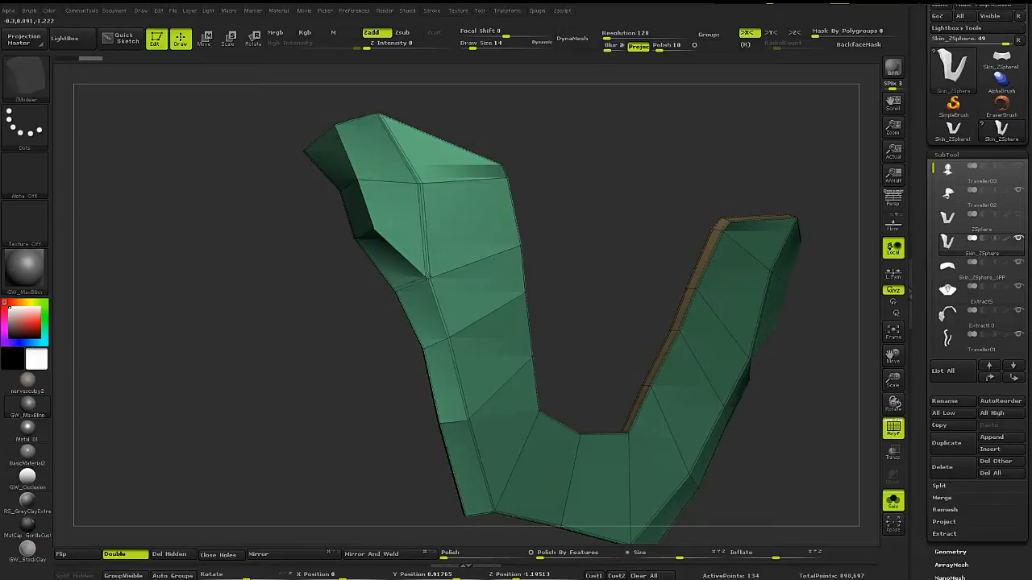
key("ctrl+z")
key("ctrl+z")
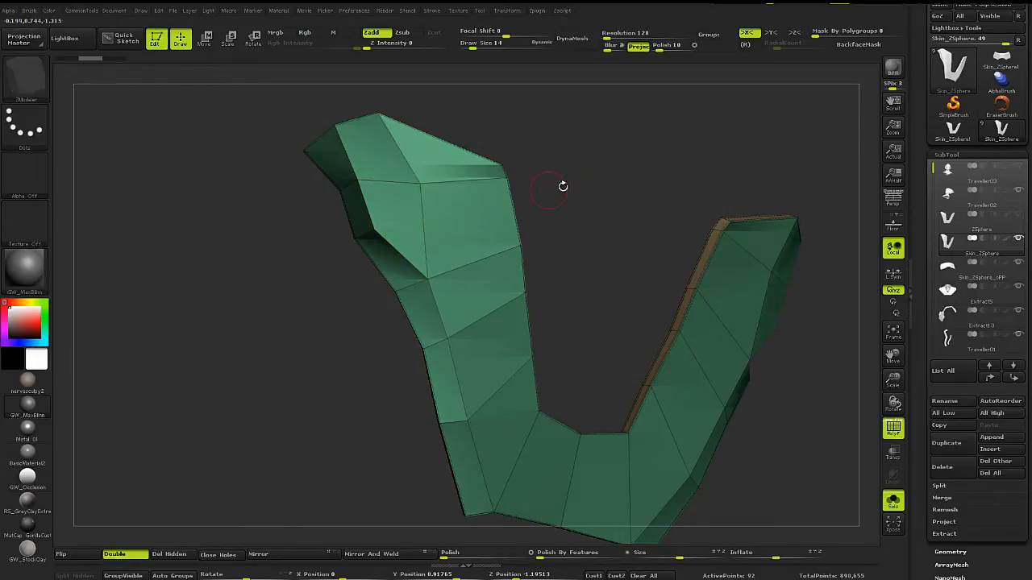
Remove all creases from the V-shaped mesh and check its smoothed shape with dynamic subdivision.
left_click_drag(601, 200, 479, 291)
left_click_drag(591, 207, 547, 233, "alt")
key("space")
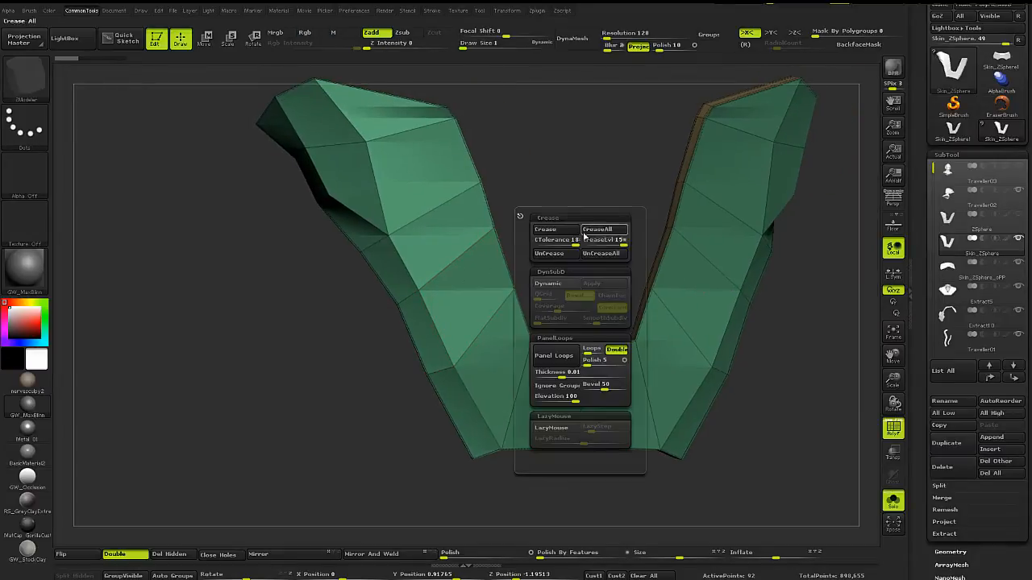
left_click(602, 257)
left_click_drag(543, 156, 541, 170)
key("d")
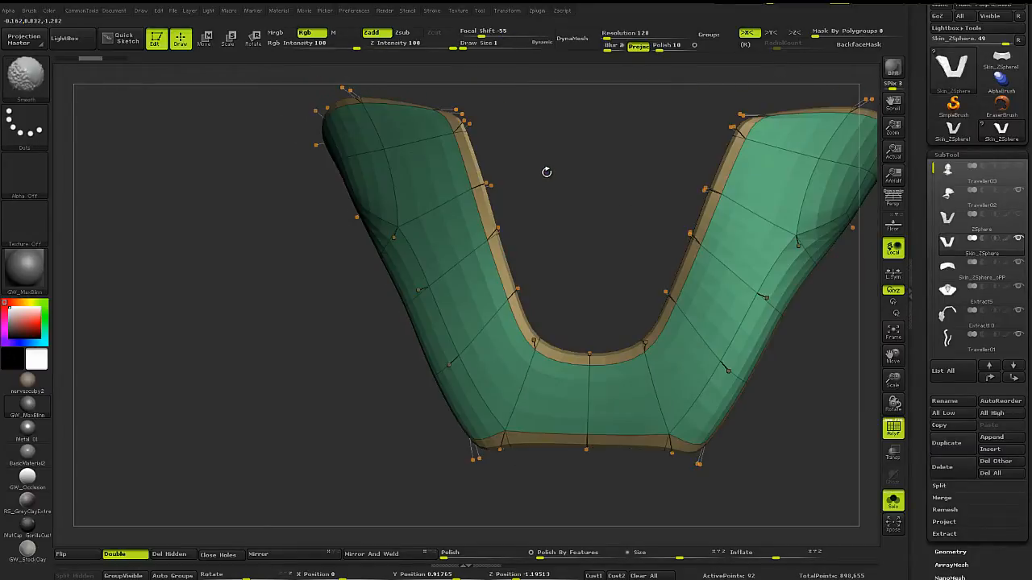
key("shift+f")
key("shift+f")
key("shift+d")
Try to isolate the front faces of the V-shaped mesh through polygroup visibility.
left_click_drag(548, 246, 574, 278)
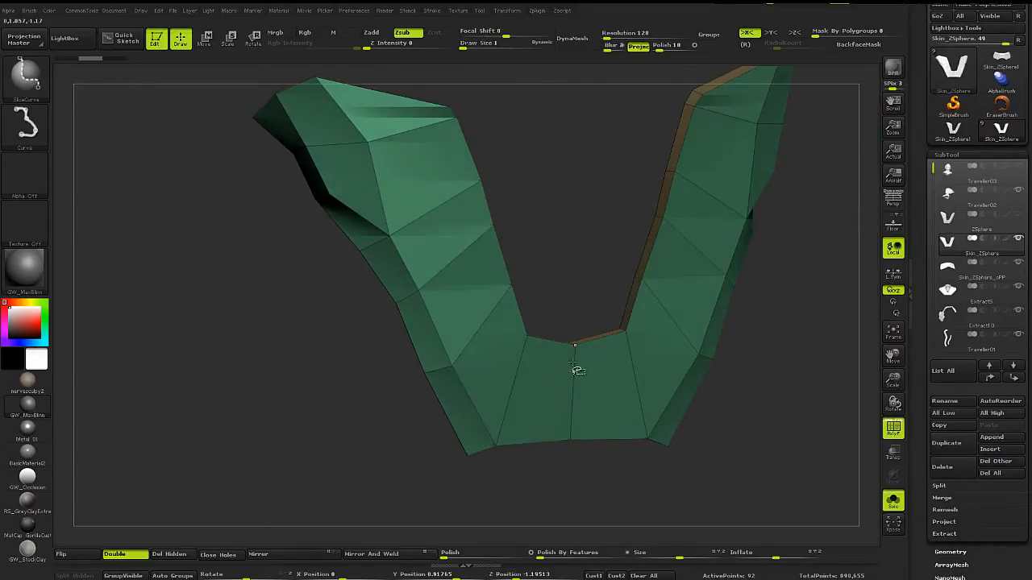
left_click(577, 369, "ctrl+shift")
right_click_drag(636, 369, 587, 367)
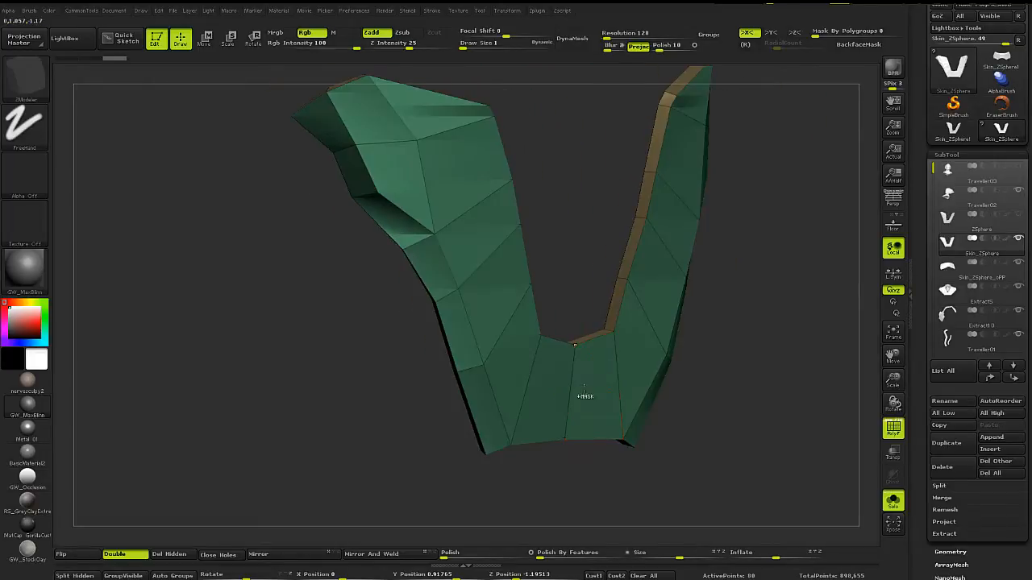
key("ctrl+z")
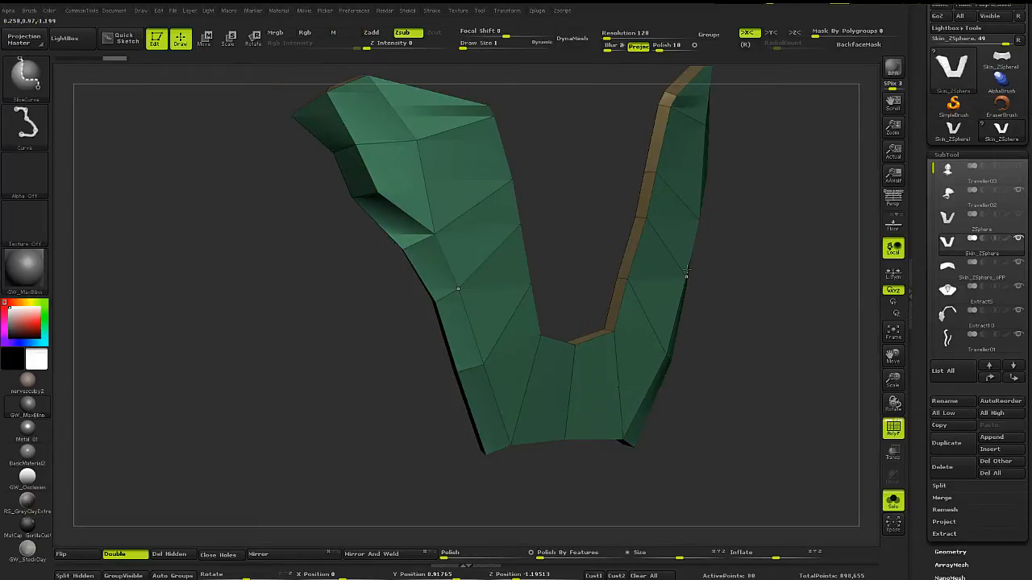
left_click(686, 274, "ctrl+shift")
right_click_drag(684, 295, 779, 291)
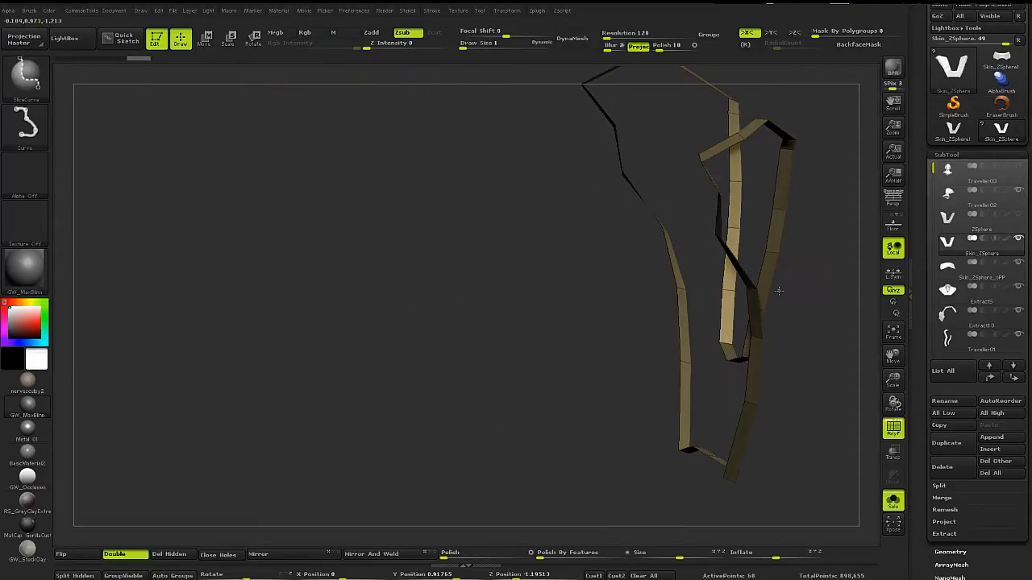
Switch the selection brush to SelectRect and bring the whole V-shaped mesh back into view.
left_click(16, 85)
left_click(186, 100)
left_click_drag(204, 251, 226, 320, "ctrl+shift")
right_click_drag(486, 315, 482, 341)
Hide the rim and back polygroups so only the front faces remain, and delete the hidden geometry.
left_click(578, 341, "ctrl+shift")
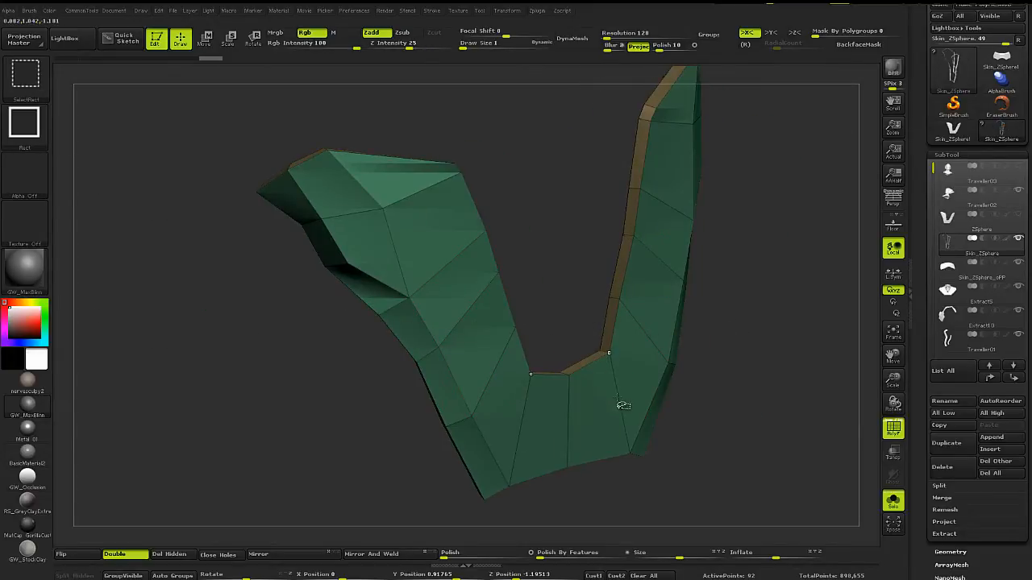
left_click(656, 354, "ctrl+shift")
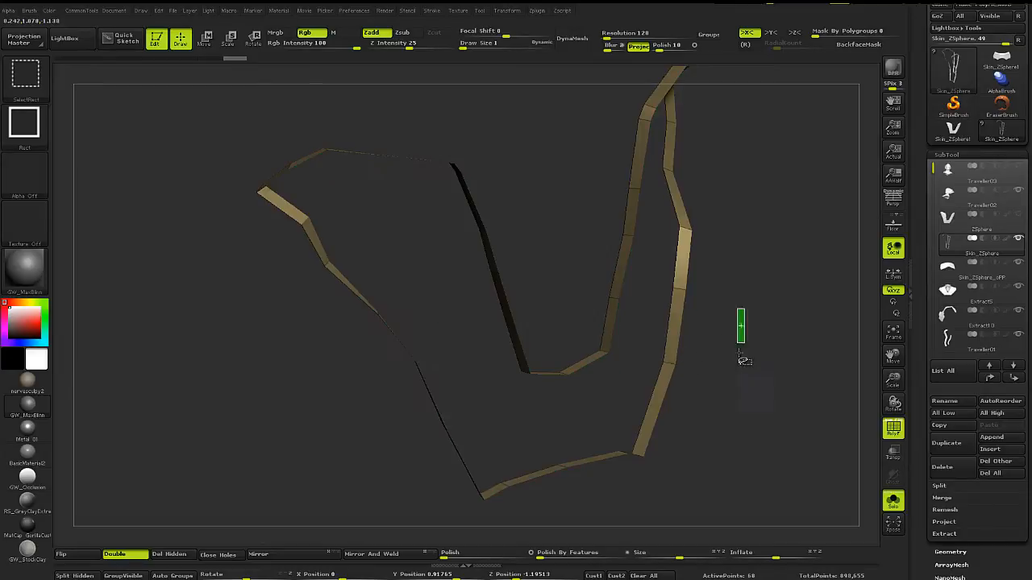
left_click_drag(739, 355, 739, 357, "ctrl+shift")
right_click_drag(739, 356, 491, 336)
left_click(690, 371, "ctrl+shift")
left_click(185, 555)
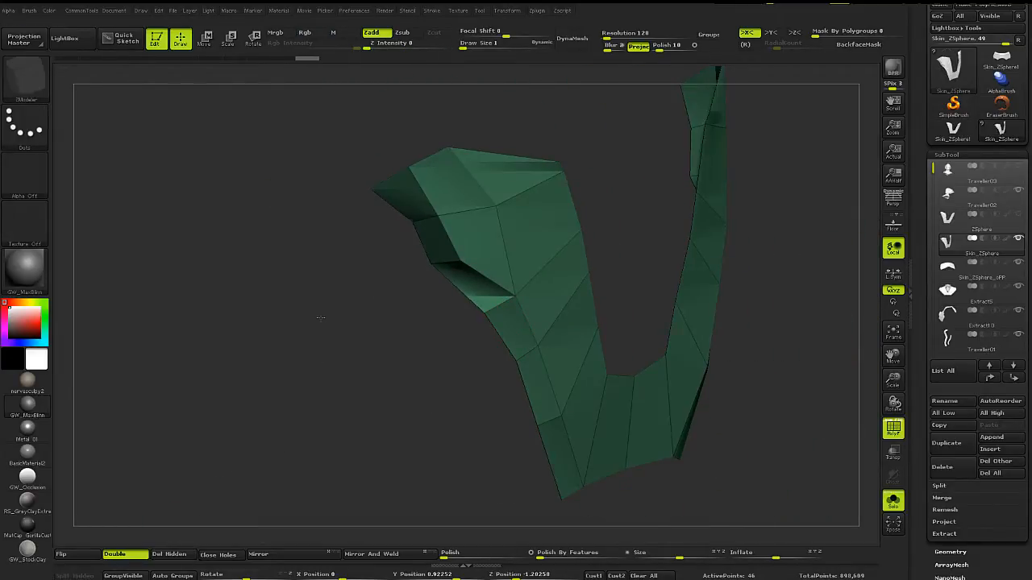
Switch the selection brush to SliceCurve.
right_click_drag(235, 501, 406, 379)
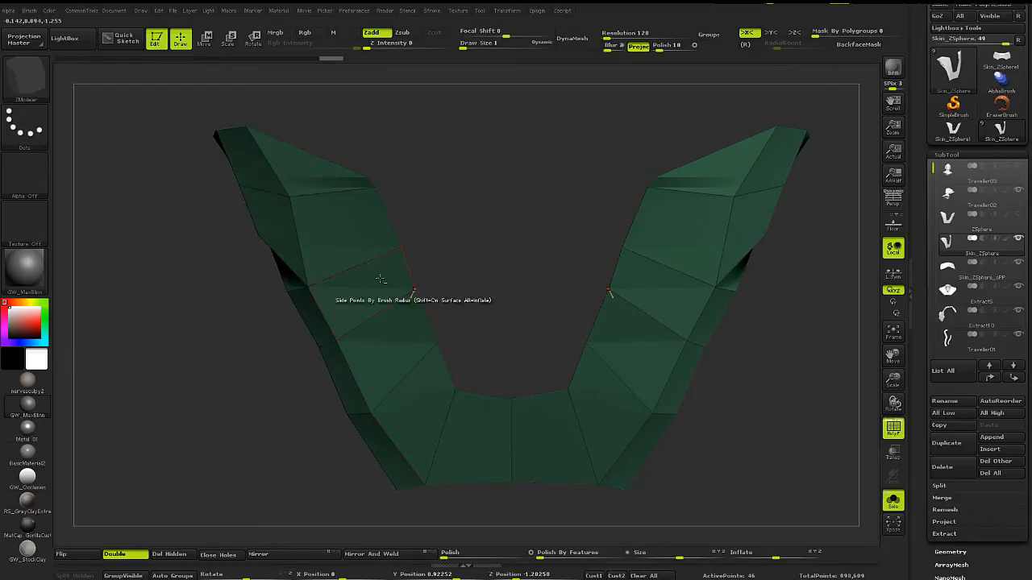
left_click(29, 79, "ctrl+shift")
left_click(231, 94, "ctrl+shift")
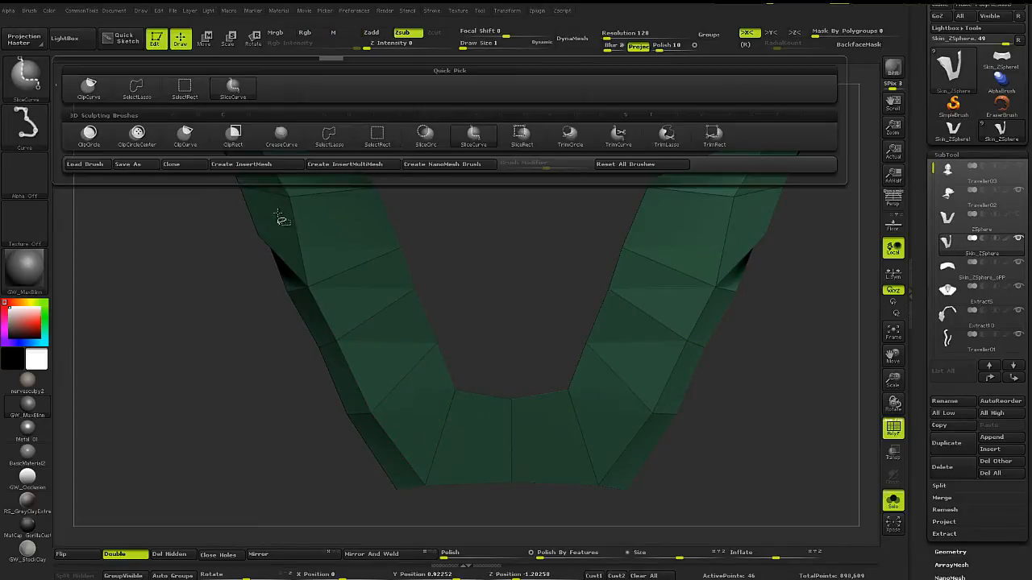
Switch to the Move brush and adjust the vertices along the outer edge of the V-shaped plate's upper arm.
mouse_move(437, 306)
right_mouse_down()
mouse_move(427, 270)
mouse_move(415, 278)
right_mouse_up()
right_click_drag(360, 228, 286, 224)
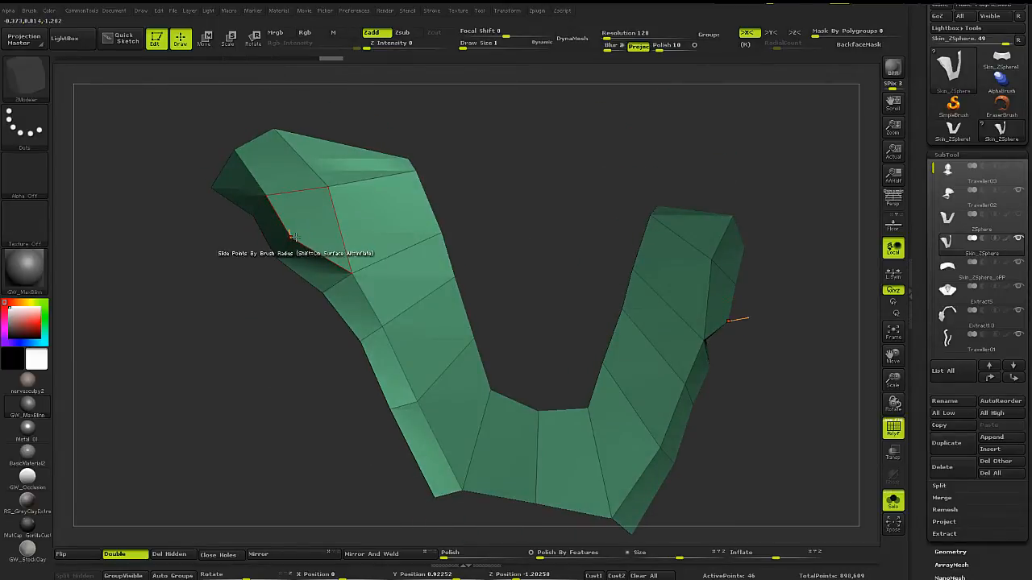
key("b")
key("m")
key("v")
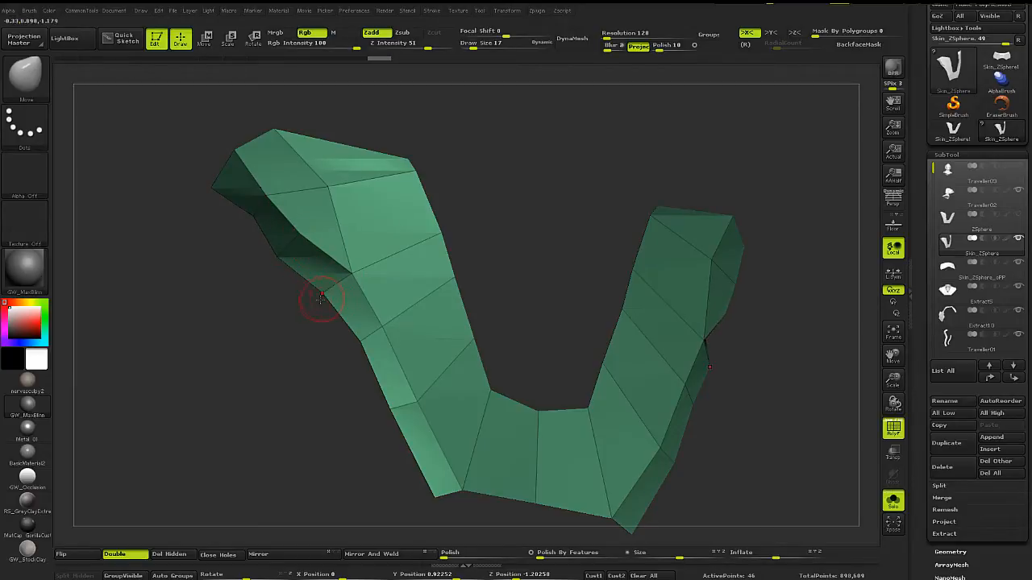
right_click_drag(321, 298, 264, 261)
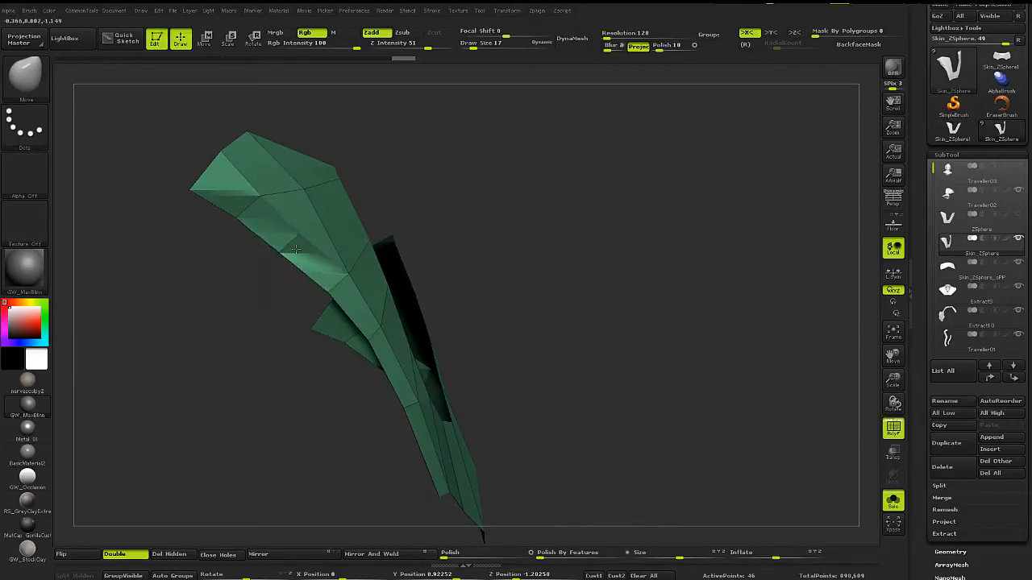
mouse_move(313, 235)
right_mouse_down()
mouse_move(354, 258)
mouse_move(307, 216)
right_mouse_up()
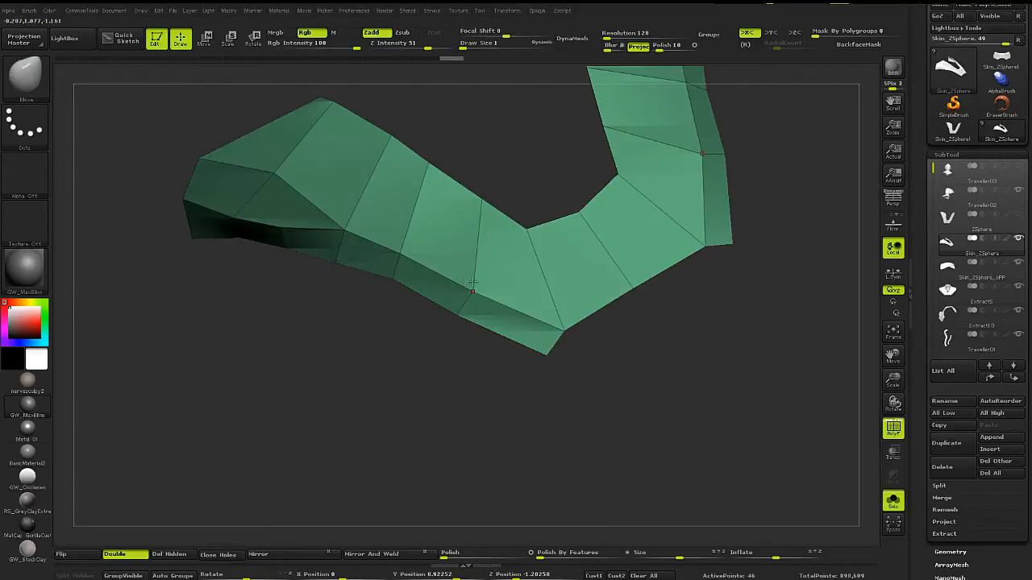
mouse_move(395, 309)
right_mouse_down()
mouse_move(380, 317)
mouse_move(391, 350)
mouse_move(425, 305)
mouse_move(304, 189)
right_mouse_up()
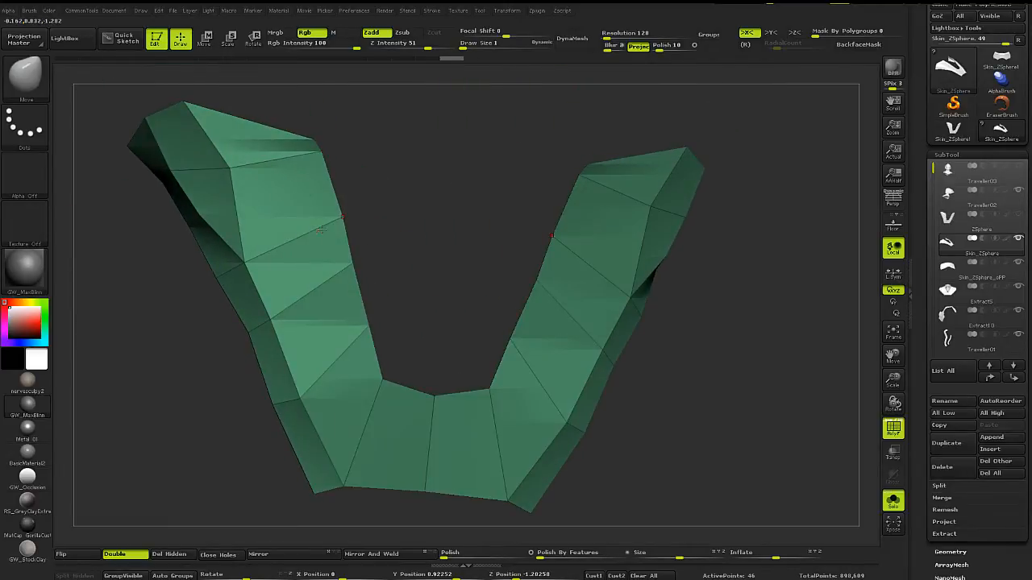
Compare the V-shaped plate with the surrounding helmet and isolate it again.
key("alt+s")
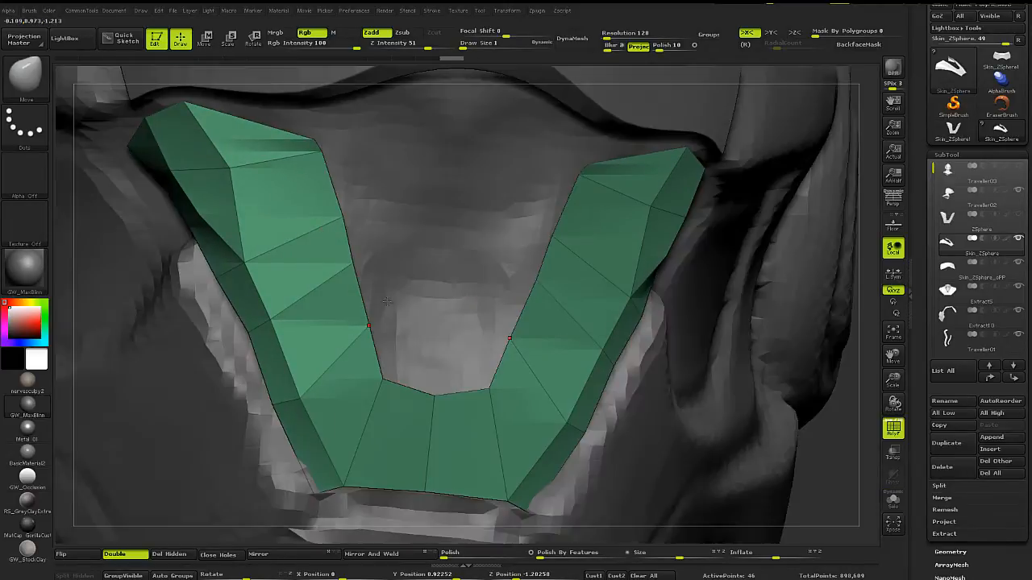
key("alt+s")
right_click_drag(355, 307, 360, 250)
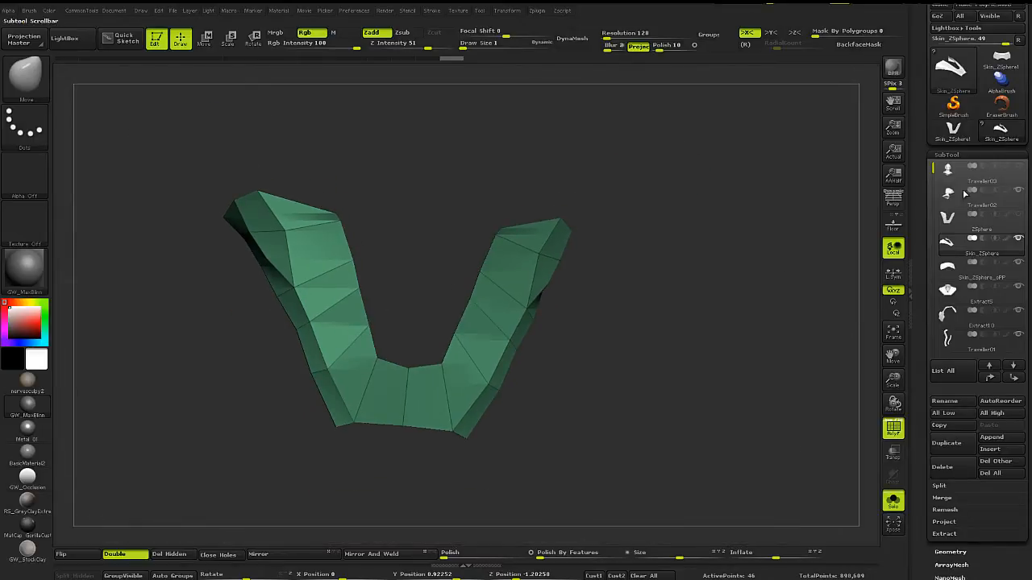
Select the Traveller03 subtool, frame its helmeted head without wireframe, and snapshot it to the canvas as a reference.
left_click(946, 170)
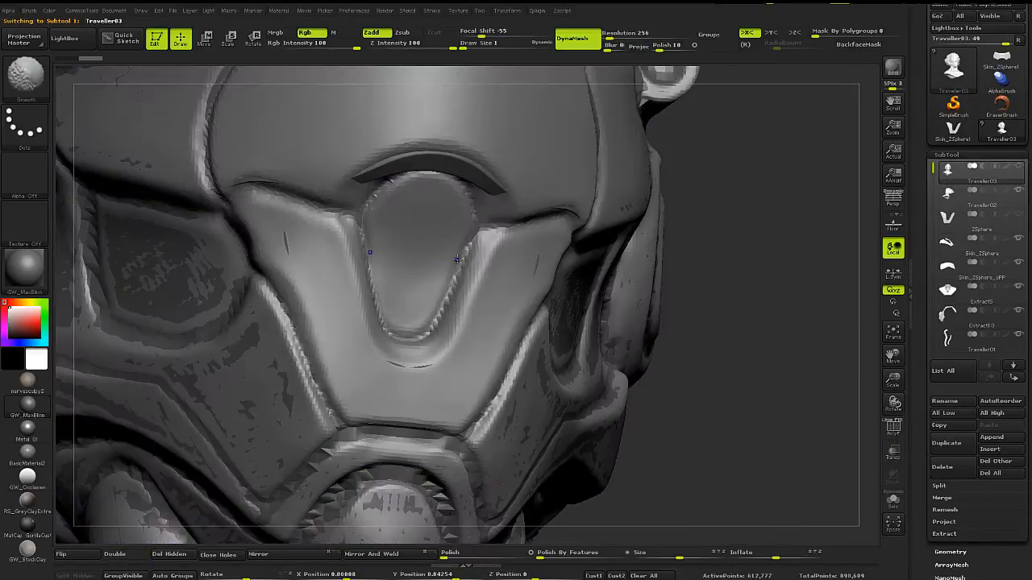
mouse_move(372, 284)
right_mouse_down("ctrl")
mouse_move(367, 230)
mouse_move(151, 173)
mouse_move(188, 195)
right_mouse_up("ctrl")
key("shift")
key("shift+f")
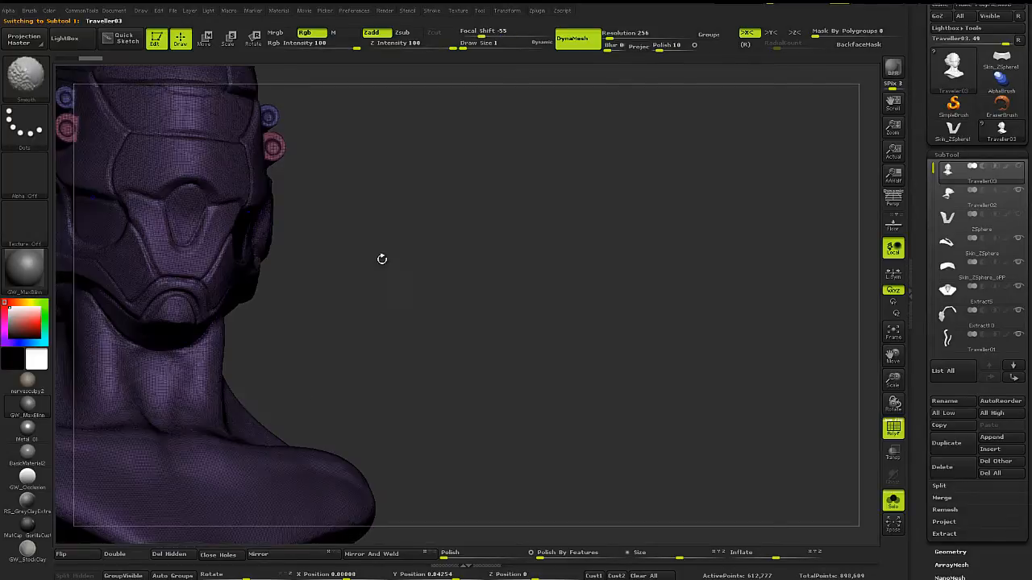
mouse_move(382, 258)
right_mouse_down("alt")
mouse_move(686, 329)
mouse_move(812, 329)
right_mouse_up("alt")
right_click_drag(517, 267, 132, 195, "alt")
key("shift+f")
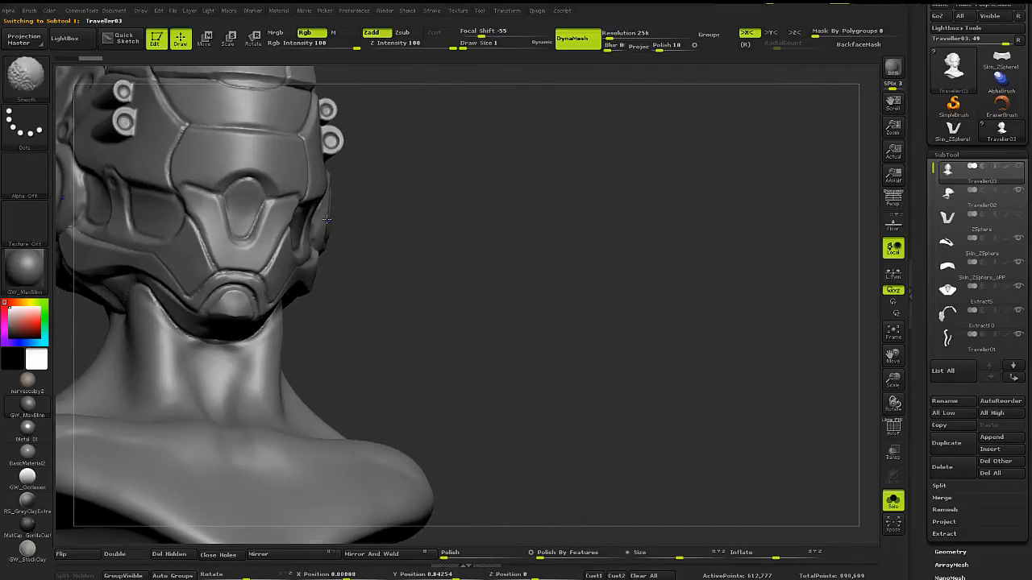
key("shift+s")
Reselect the Skin_ZSphere subtool and frame it enlarged beside the helmet snapshot with its wireframe shown.
right_click_drag(448, 283, 903, 355, "alt")
left_click(951, 218)
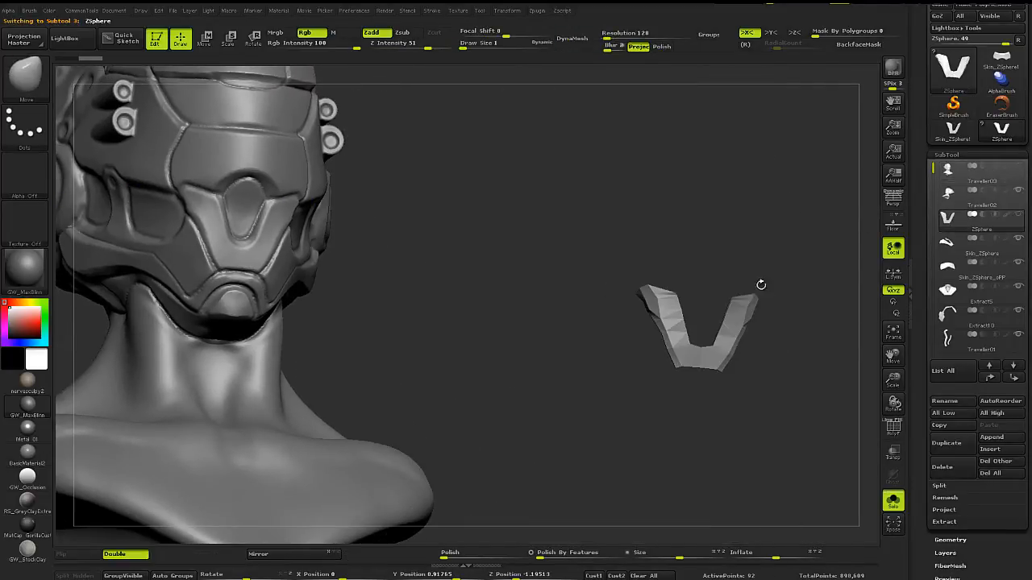
left_click(948, 251)
right_click_drag(545, 289, 363, 233, "alt")
right_click_drag(362, 233, 568, 294, "ctrl")
key("shift+f")
mouse_move(650, 332)
right_mouse_down("alt")
mouse_move(787, 274)
mouse_move(487, 253)
mouse_move(549, 270)
mouse_move(533, 246)
mouse_move(546, 268)
right_mouse_up("alt")
Slice a lengthwise edge down the V-shaped plate's arm to its lower corner and merge the pieces into one polygroup.
key("s")
left_click(604, 266)
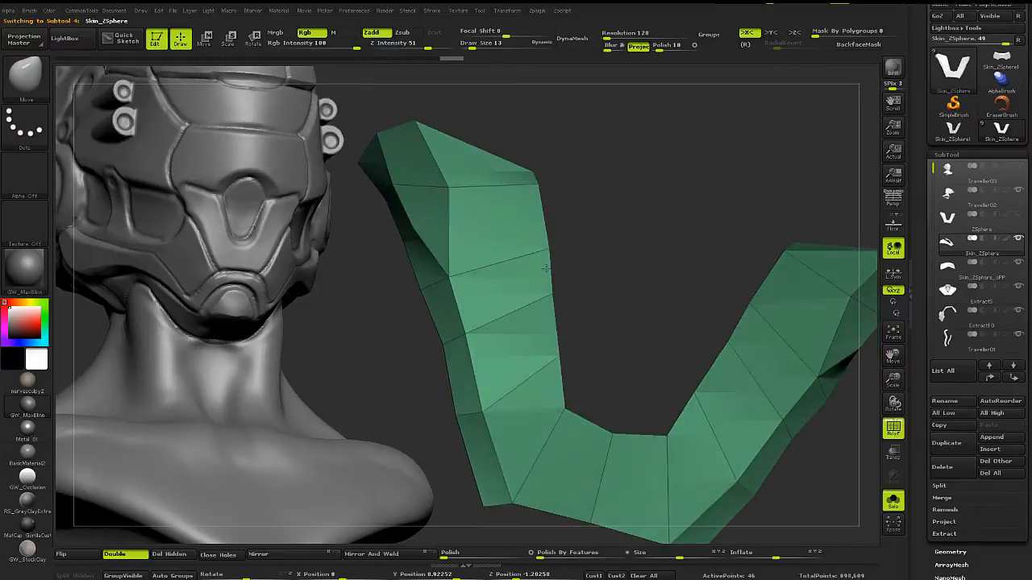
right_click_drag(488, 250, 502, 231)
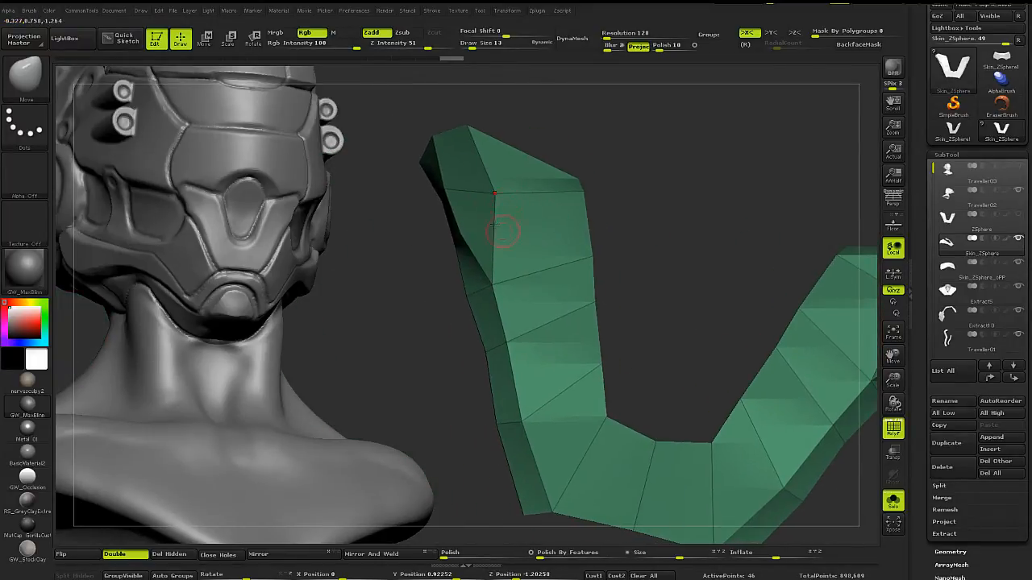
key("ctrl+shift")
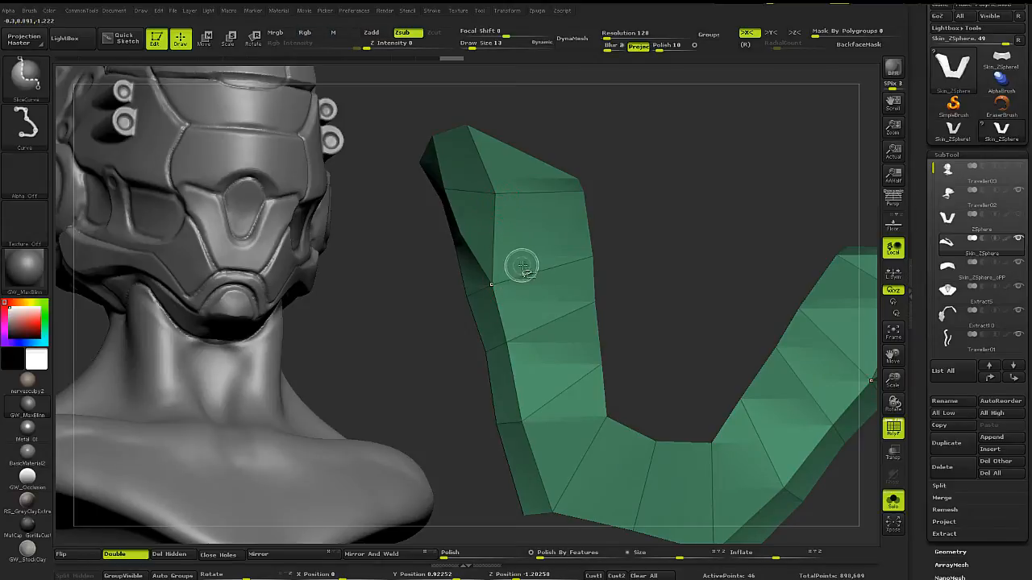
mouse_move(532, 263)
right_mouse_down()
mouse_move(546, 261)
mouse_move(486, 237)
mouse_move(509, 221)
right_mouse_up()
mouse_move(490, 216)
left_mouse_down("ctrl+shift")
mouse_move(505, 305)
mouse_move(574, 451)
mouse_move(581, 440)
left_mouse_up("ctrl+shift")
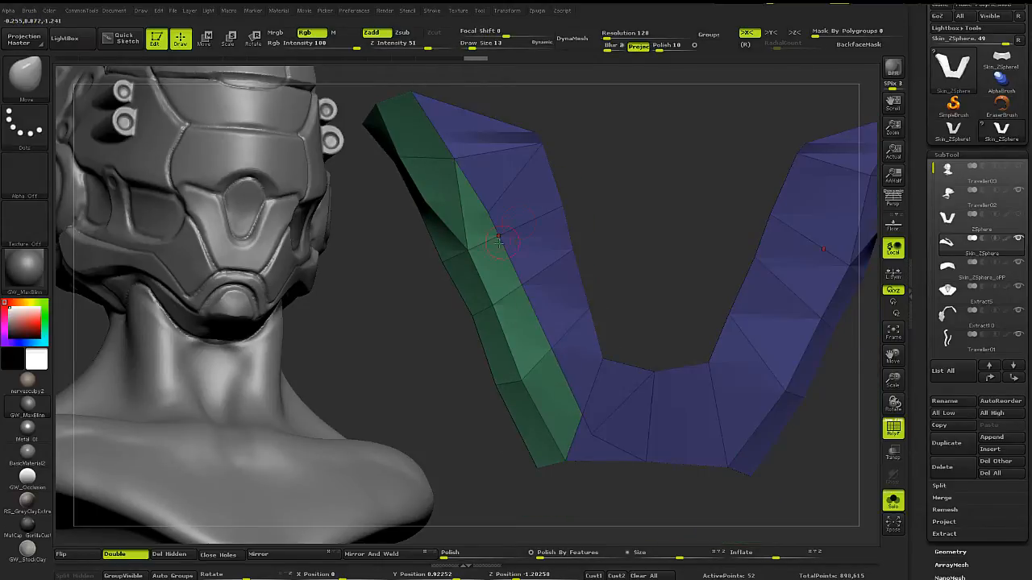
key("ctrl+z")
mouse_move(495, 229)
left_mouse_down("ctrl+shift")
mouse_move(591, 453)
mouse_move(576, 426)
left_mouse_up("ctrl+shift")
key("ctrl+w")
Set the draw size to 6, switch to the ZModeler brush and open its edge actions.
key("s")
left_click_drag(490, 215, 486, 216)
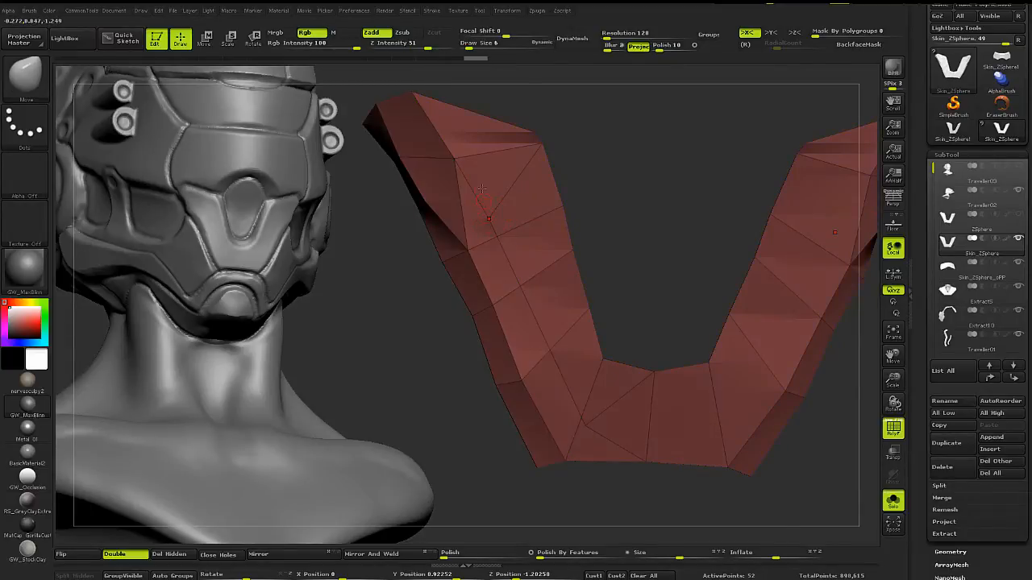
key("space")
key("b")
key("z")
key("m")
key("space")
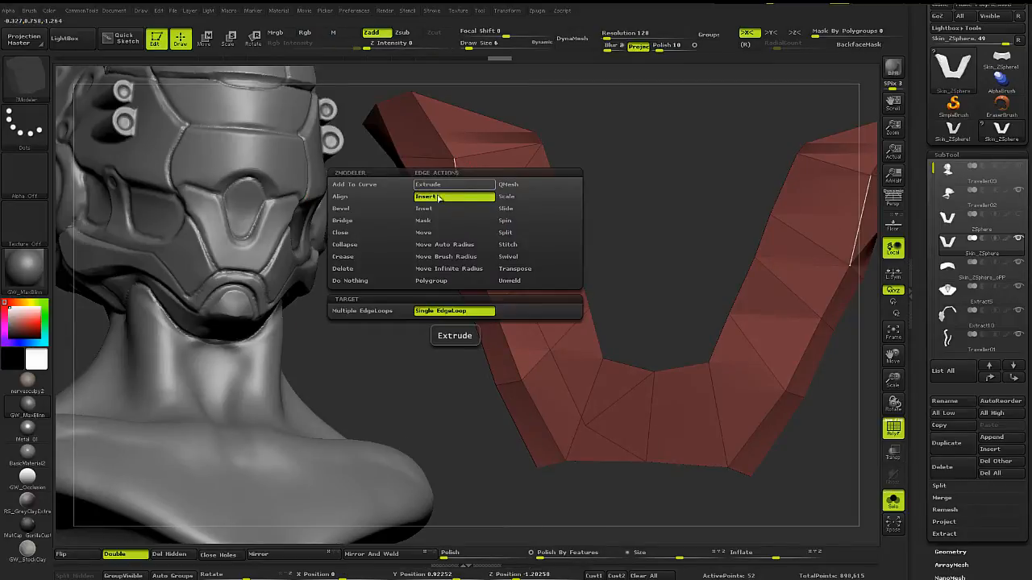
left_click(378, 269)
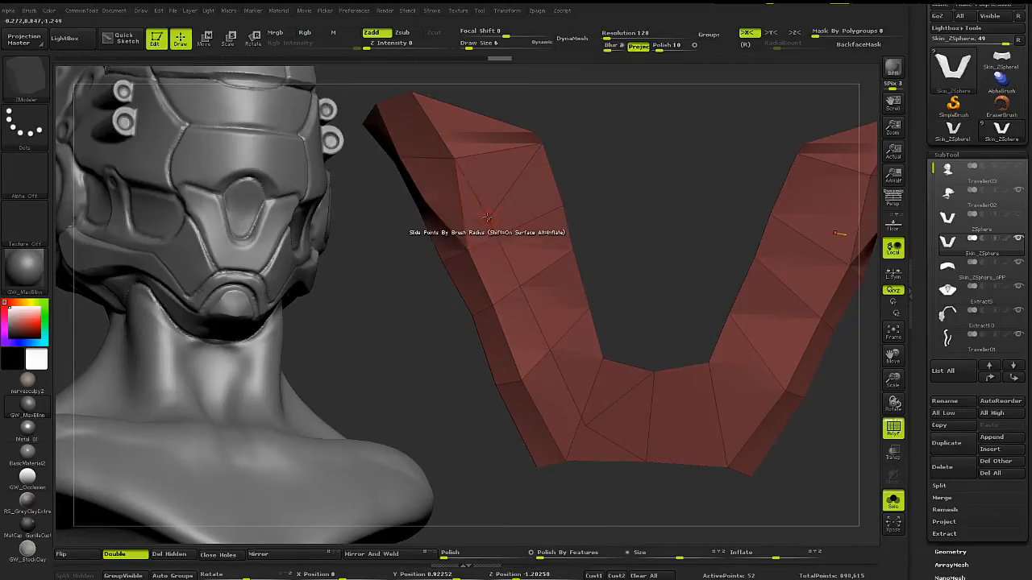
Stitch the two neighbouring points on the arm's lengthwise edge and remove the diagonal edge above them with the Delete edge action.
key("space")
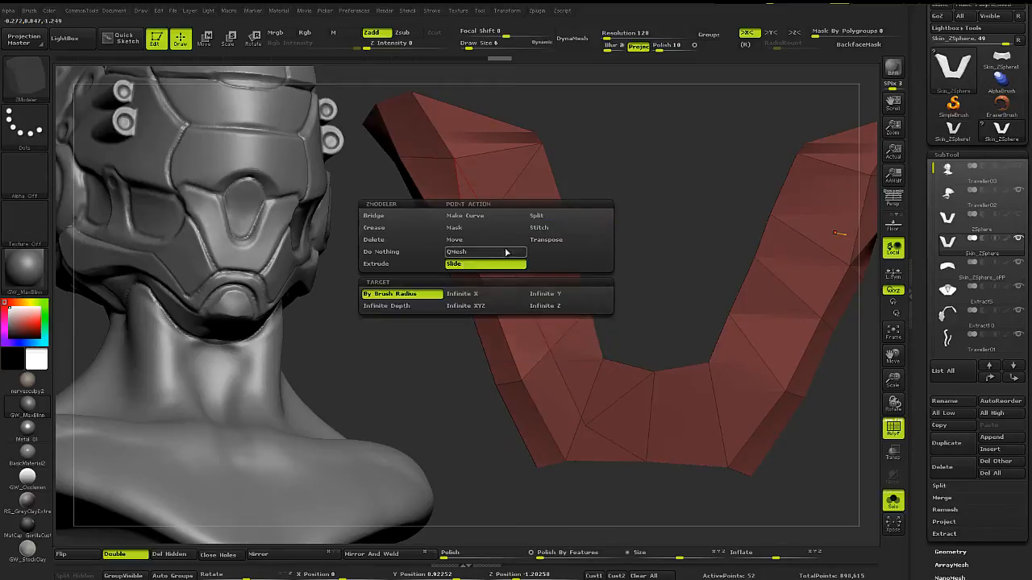
left_click(538, 228)
left_click(497, 234)
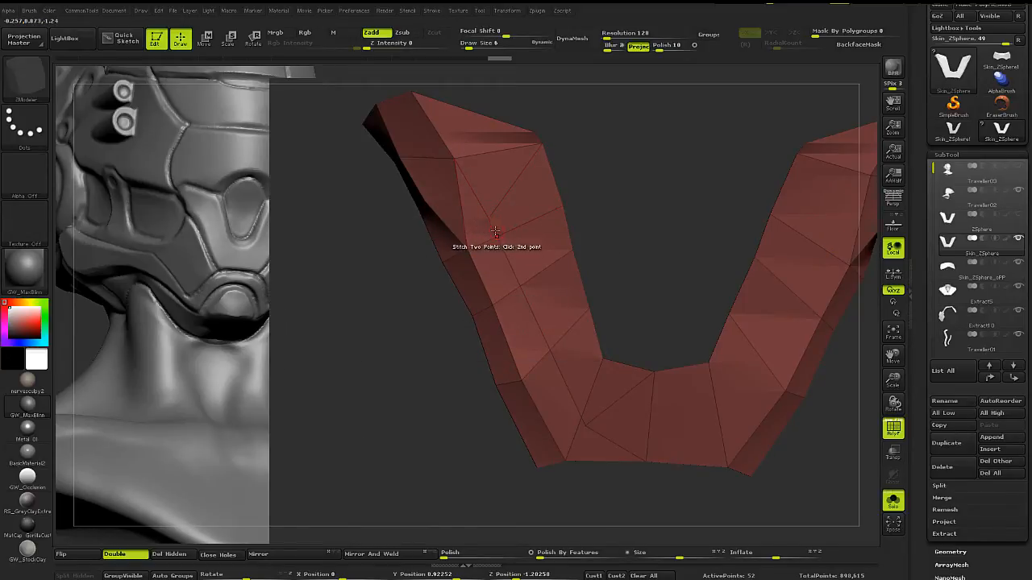
left_click(494, 229)
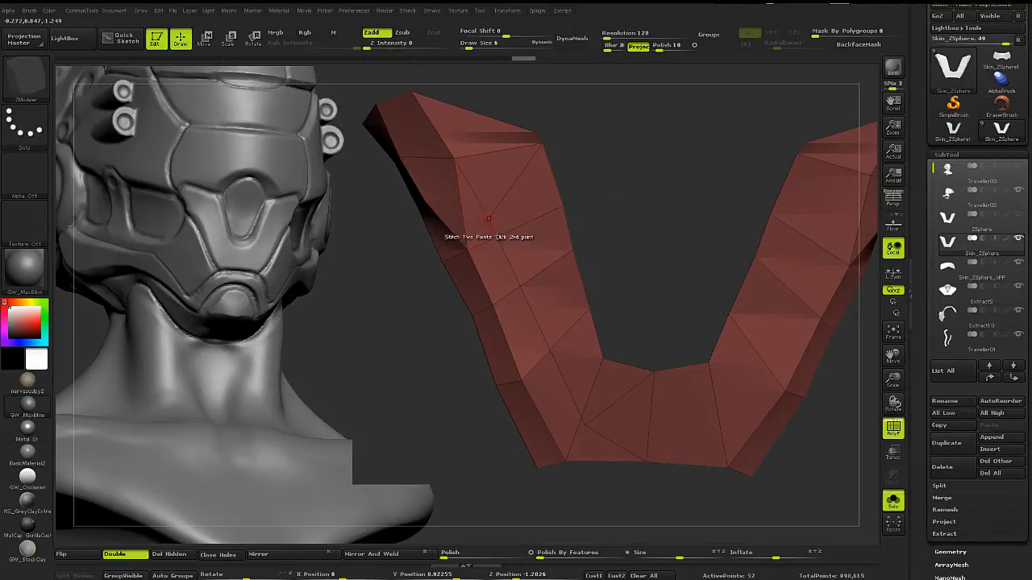
left_click(496, 236)
key("space")
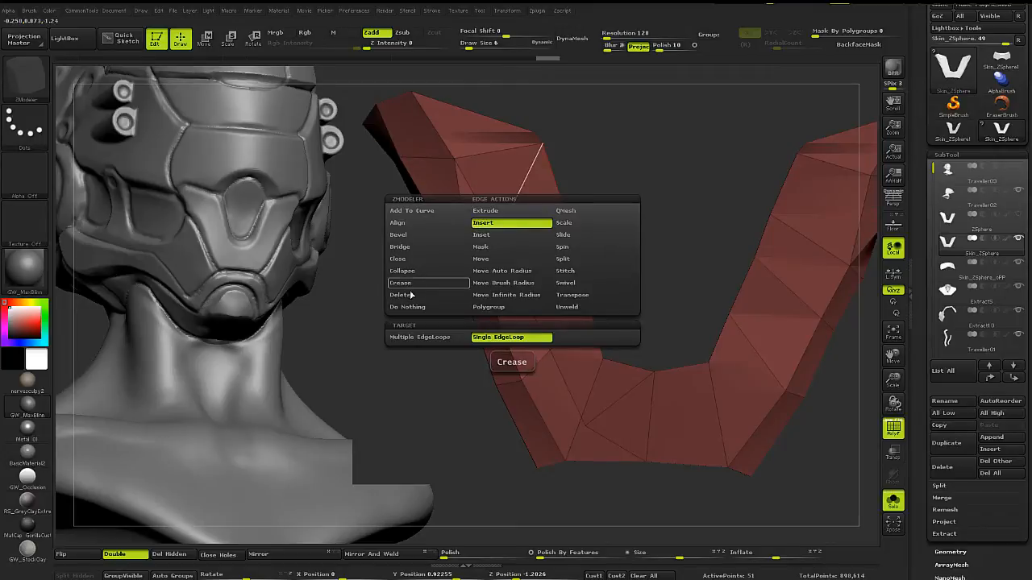
mouse_move(474, 198)
right_mouse_down()
mouse_move(506, 198)
mouse_move(461, 202)
mouse_move(510, 194)
mouse_move(462, 206)
right_mouse_up()
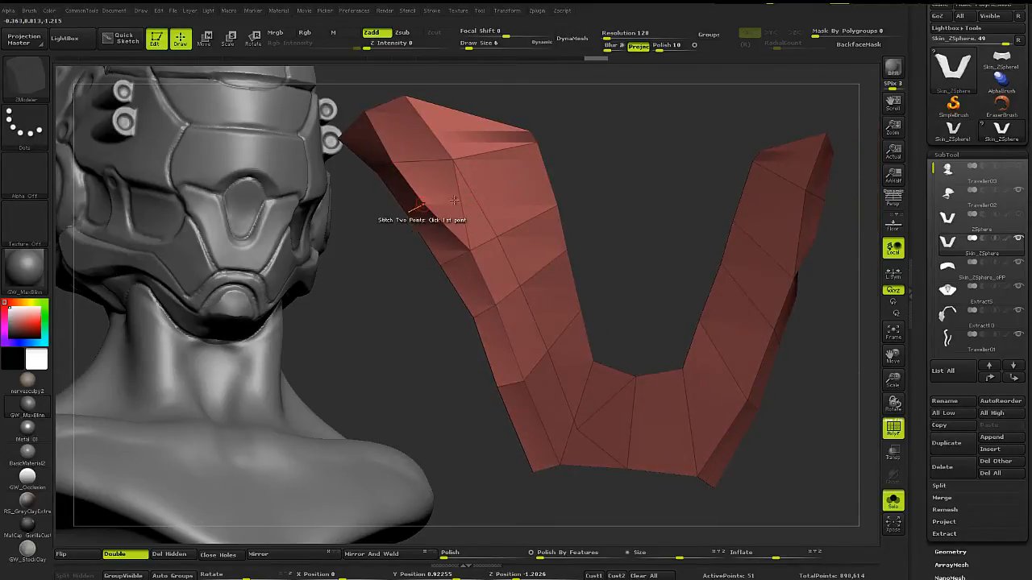
Slice a new edge across the upper arm and clean up its surplus points by deleting an edge and stitching.
left_click_drag(433, 198, 587, 169, "ctrl+shift")
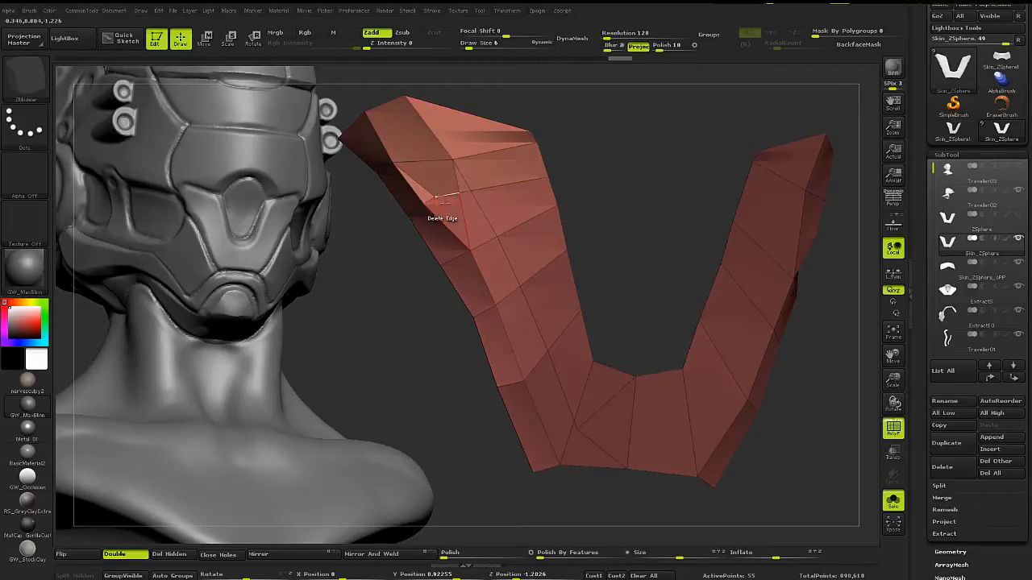
left_click(432, 196)
left_click(457, 194)
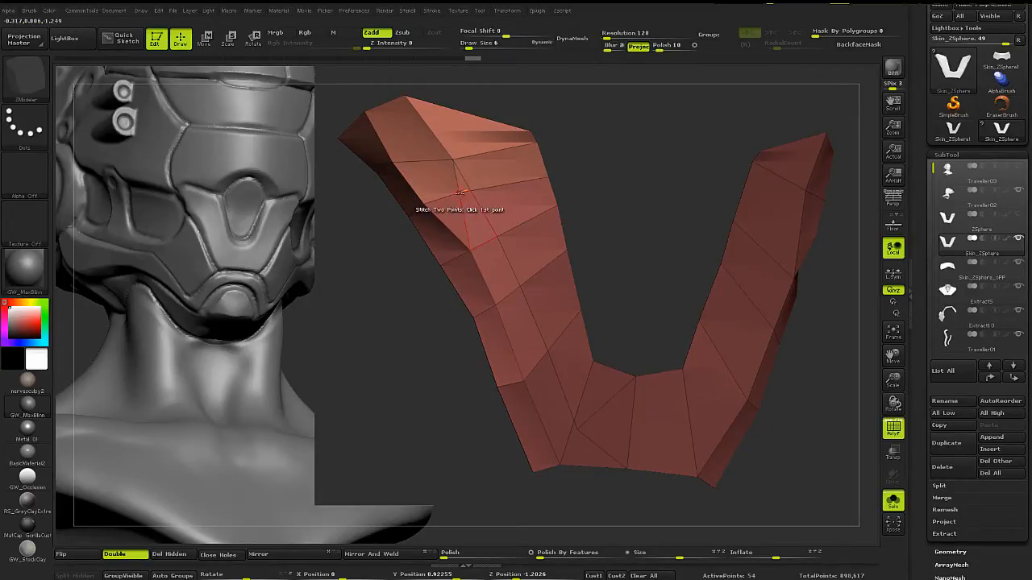
left_click(471, 191)
Slice a horizontal edge across the bottom of the V and stitch its stray points into a continuous edge line.
right_click_drag(459, 224, 492, 271)
mouse_move(597, 399)
right_mouse_down("alt")
mouse_move(517, 302)
mouse_move(548, 306)
mouse_move(541, 314)
mouse_move(557, 277)
right_mouse_up("alt")
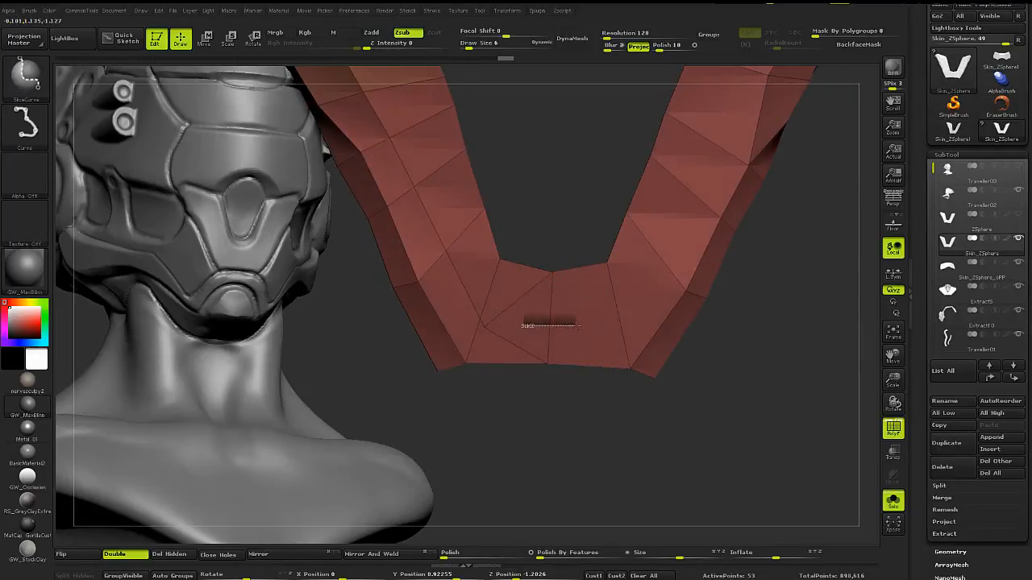
left_click_drag(577, 329, 575, 330, "ctrl+shift")
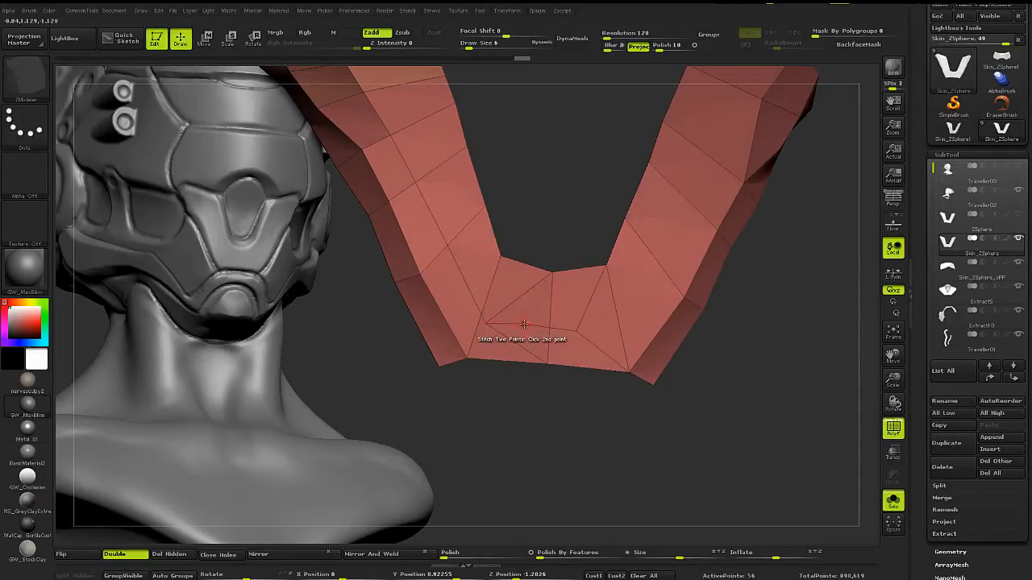
left_click(547, 327)
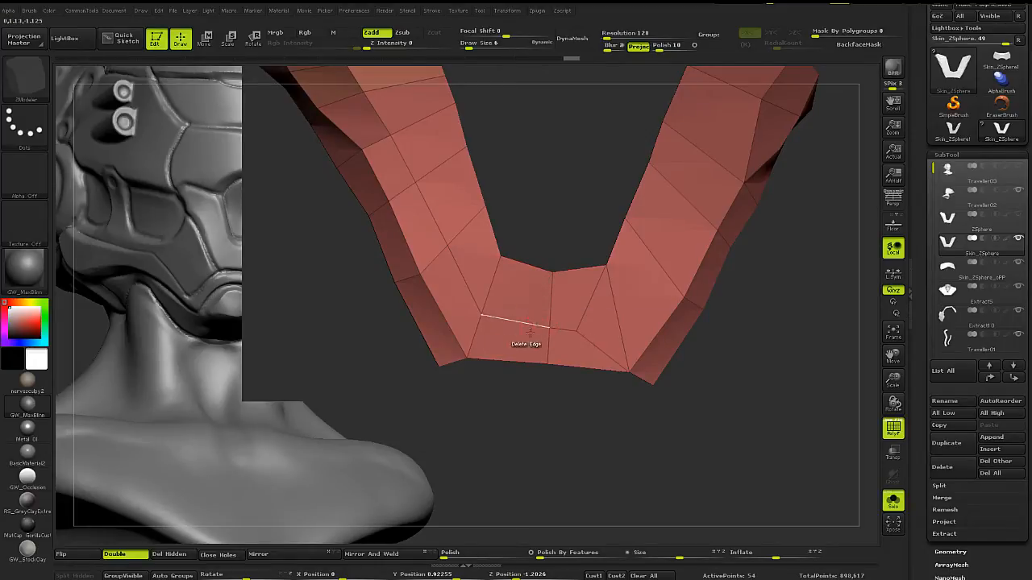
Mirror and weld the V-shaped mesh and preview it with dynamic subdivision turned on and off.
right_click_drag(531, 332, 534, 327, "shift")
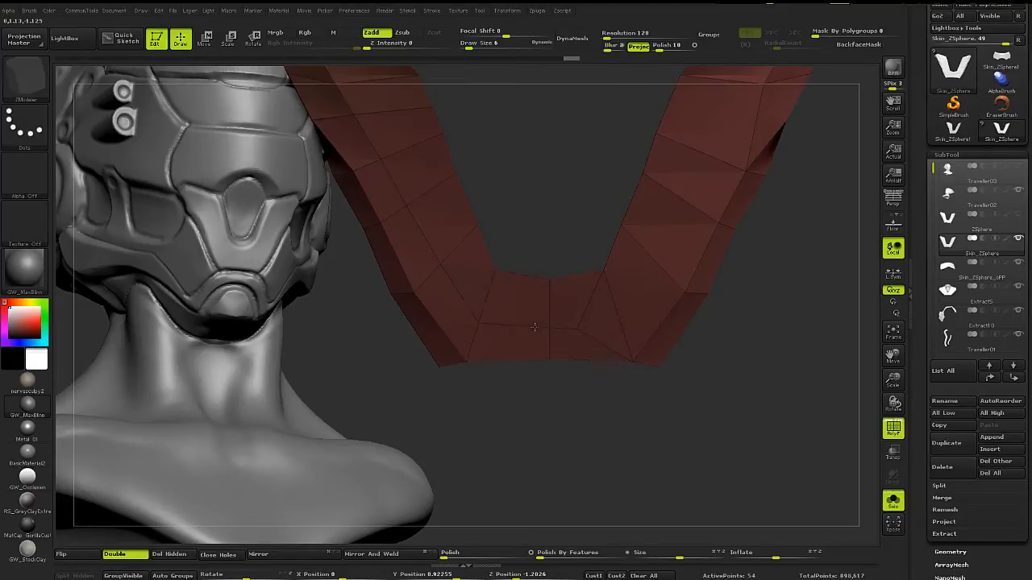
left_click(390, 555)
right_click_drag(520, 410, 522, 295)
key("d")
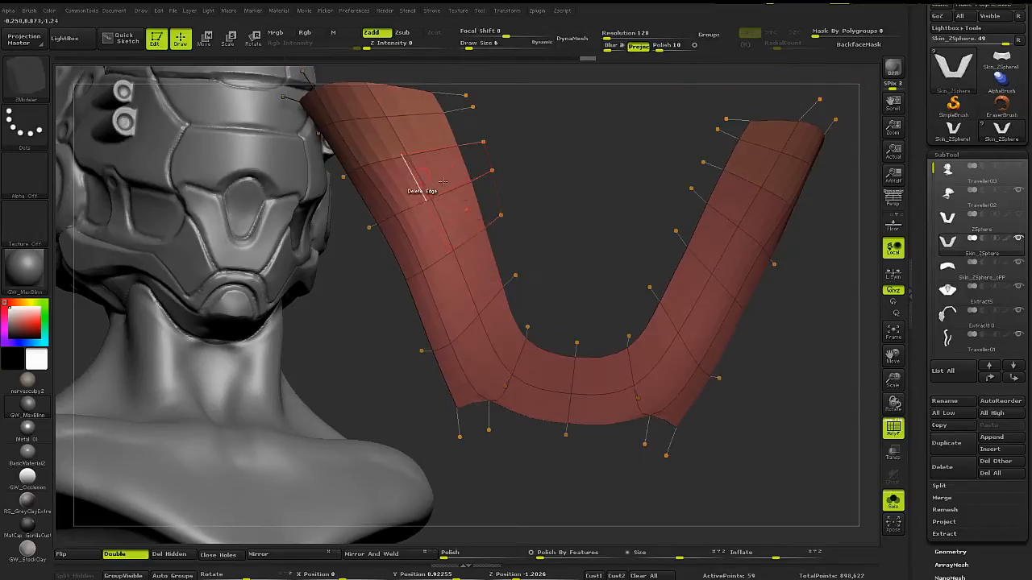
key("shift+f")
key("shift+f")
key("shift+f")
key("shift+f")
key("shift+d")
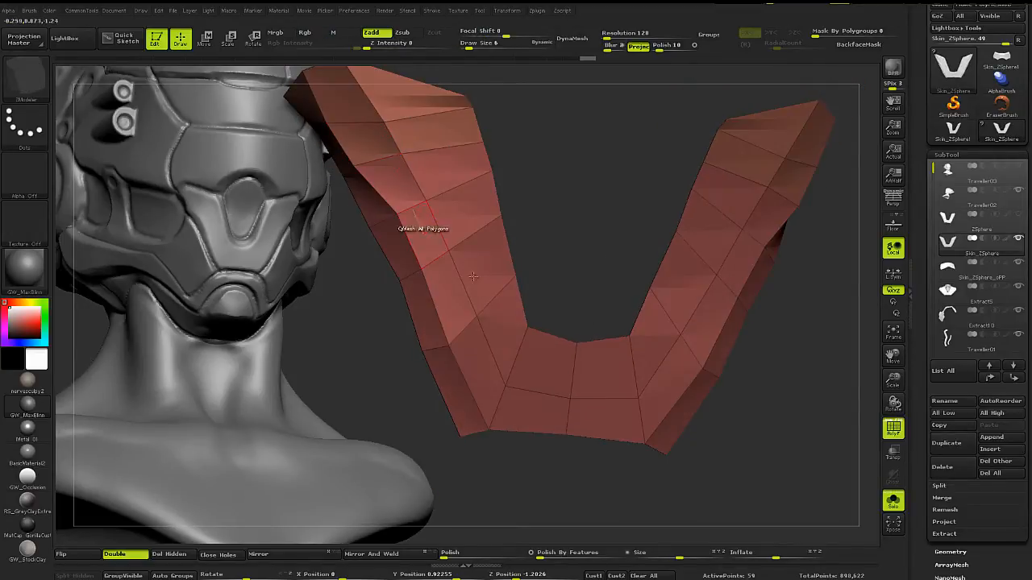
Set the ZModeler point action to Slide and even out the upper arm's points, reducing the draw size to 4.
mouse_move(425, 211)
right_mouse_down()
mouse_move(535, 344)
mouse_move(484, 242)
mouse_move(532, 250)
mouse_move(496, 254)
right_mouse_up()
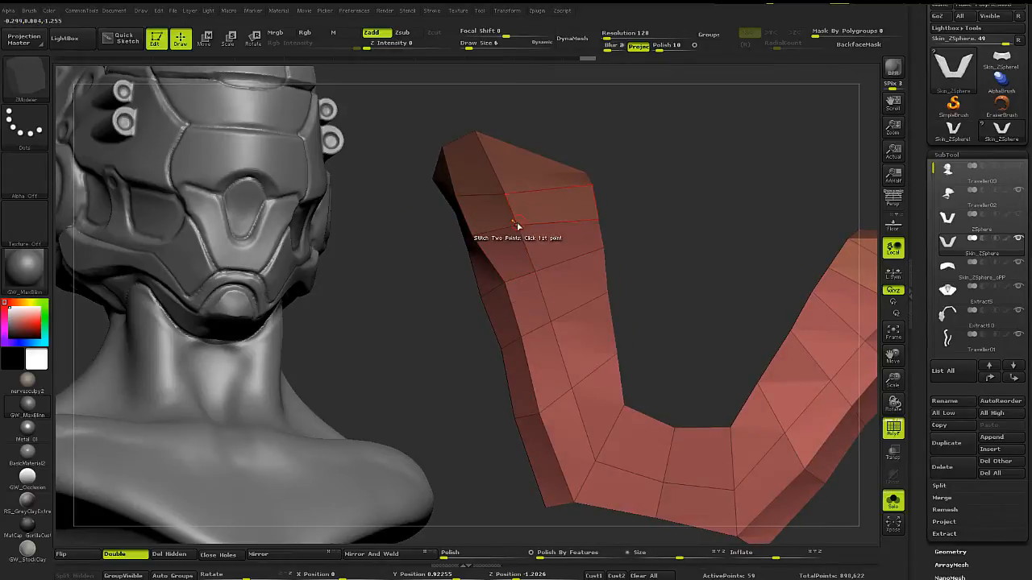
key("space")
left_click(516, 269)
key("s")
mouse_move(549, 205)
left_mouse_down()
mouse_move(559, 204)
mouse_move(498, 195)
left_mouse_up()
key("s")
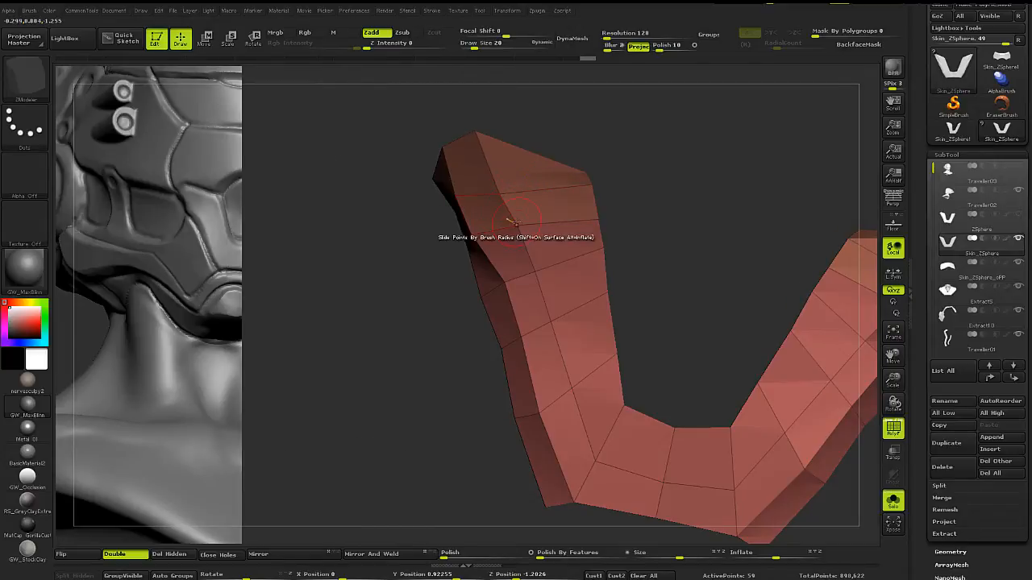
right_click_drag(481, 249, 460, 240)
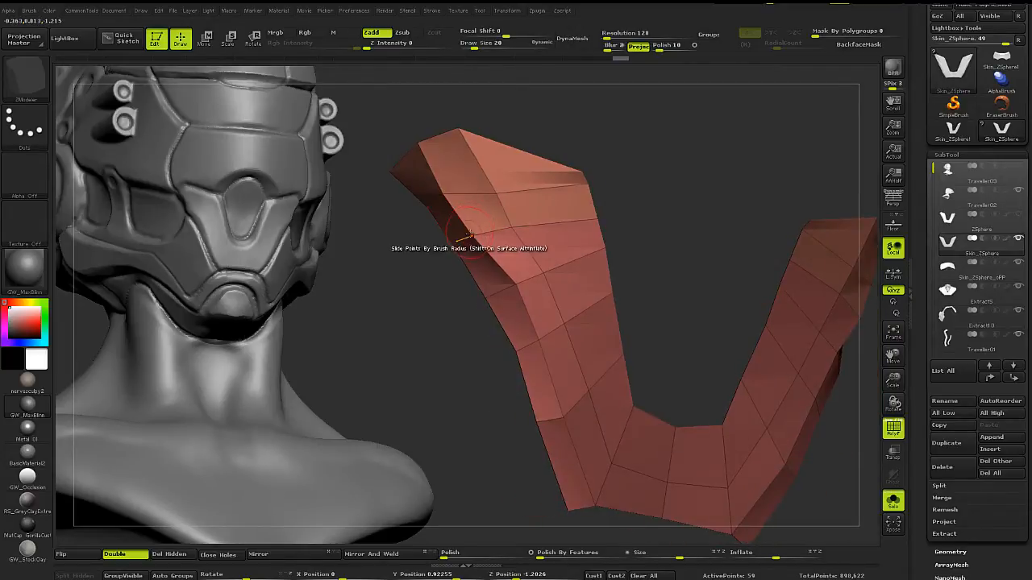
key("s")
left_click_drag(460, 239, 453, 239)
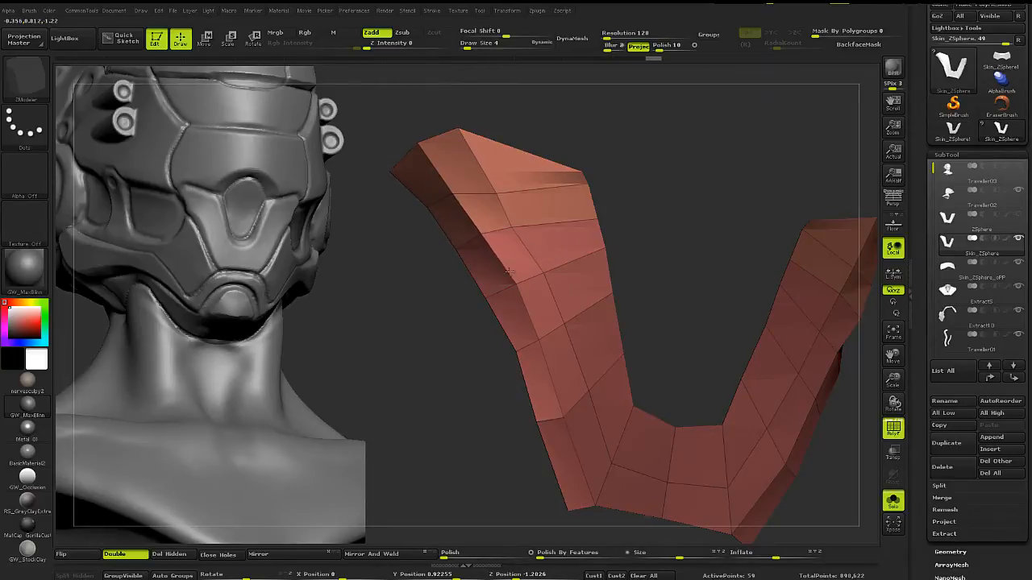
right_click_drag(527, 254, 470, 237, "alt")
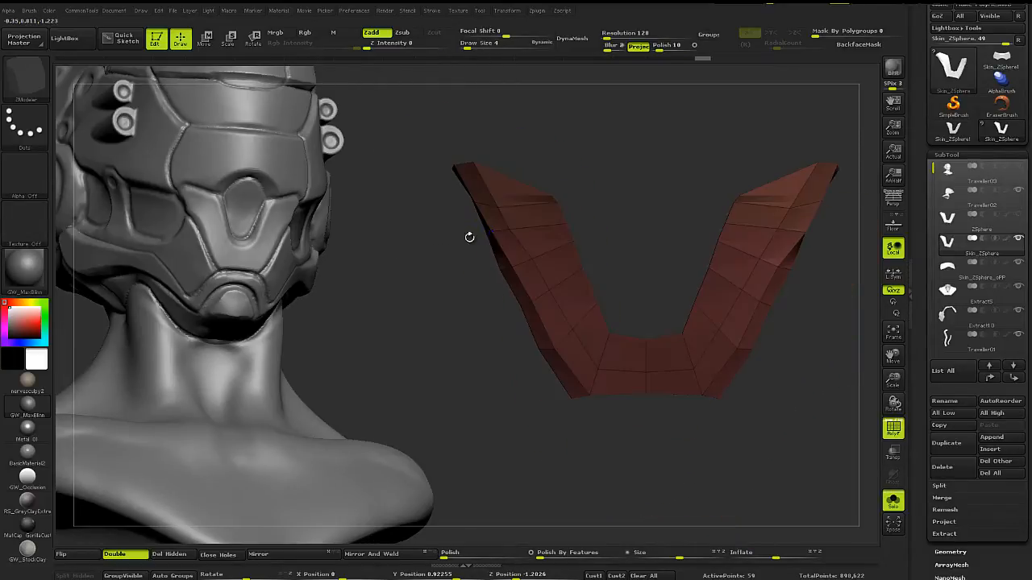
Assign the V-shaped mesh one polygroup and compare its smoothed and faceted shapes with and without the wireframe.
key("ctrl+w")
right_click_drag(595, 231, 615, 203)
key("shift+f")
key("shift+f")
key("shift+f")
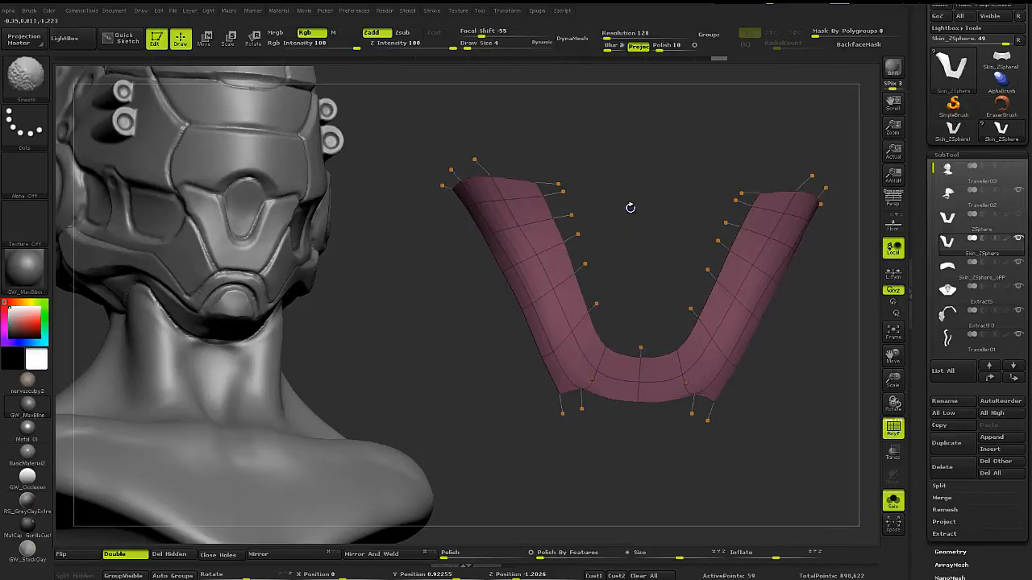
key("alt+s")
key("alt+s")
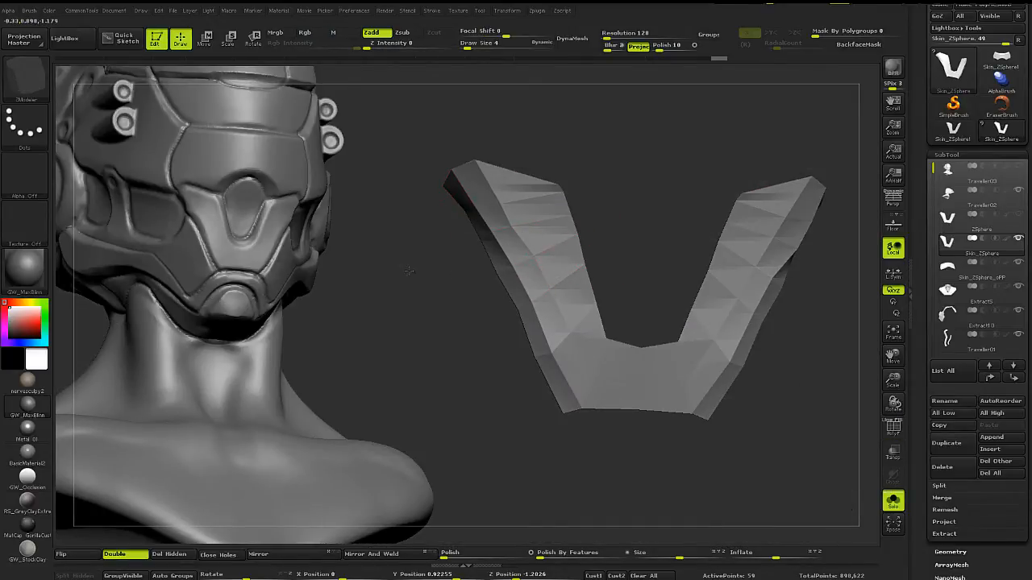
key("shift+f")
Slice a short horizontal edge through the lower row of faces at the V's bottom centre.
right_click_drag(409, 270, 525, 263)
right_click_drag(525, 263, 527, 279)
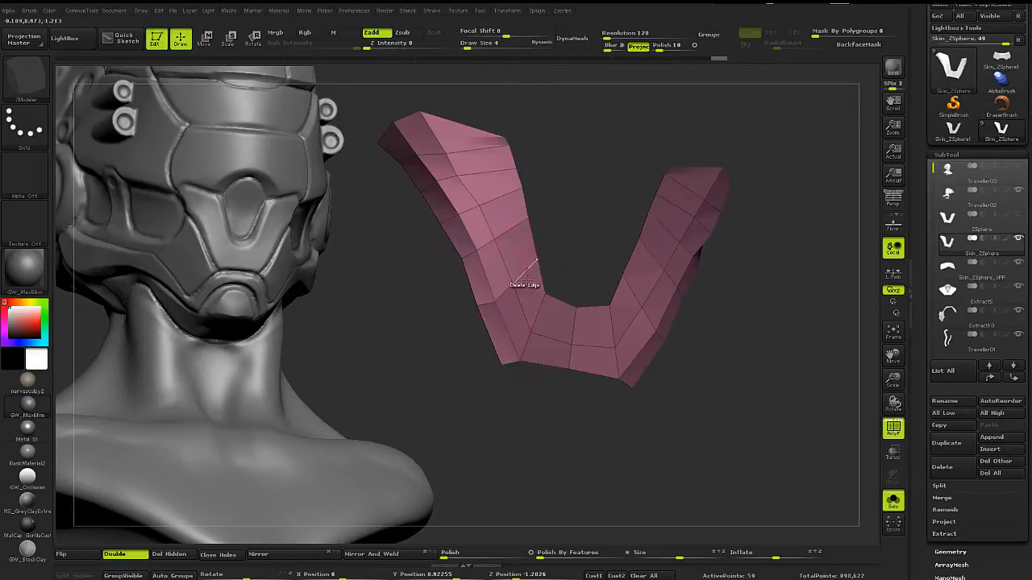
right_click_drag(439, 397, 447, 396)
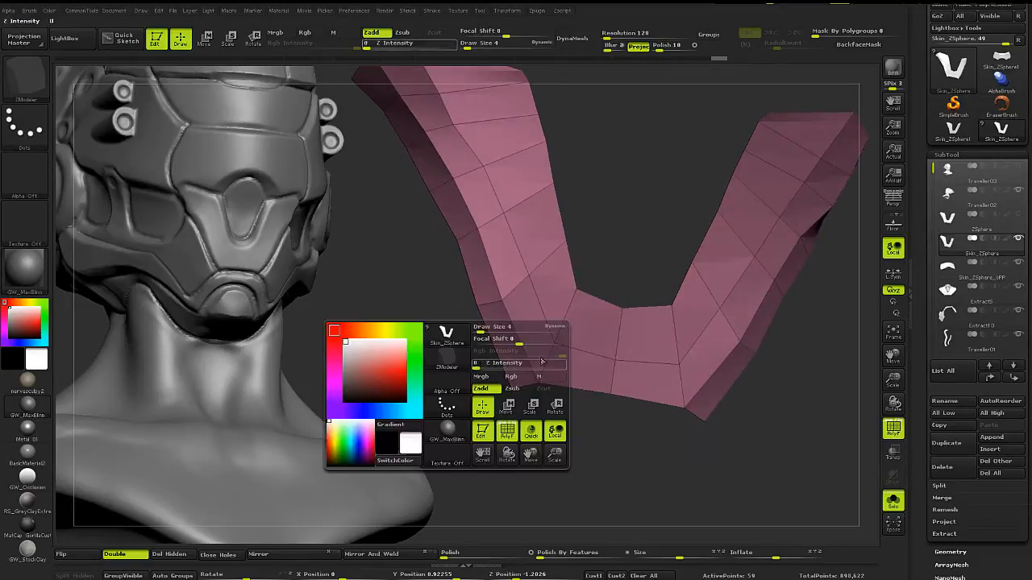
right_click_drag(533, 394, 518, 360, "alt")
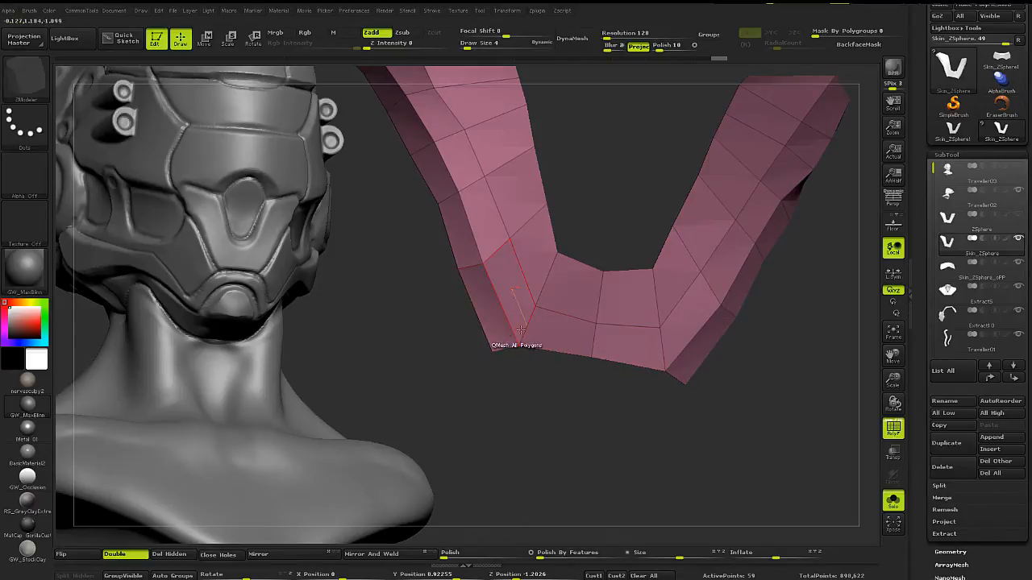
mouse_move(571, 333)
right_mouse_down()
mouse_move(588, 331)
mouse_move(584, 349)
right_mouse_up()
left_click_drag(569, 345, 633, 345, "ctrl+shift")
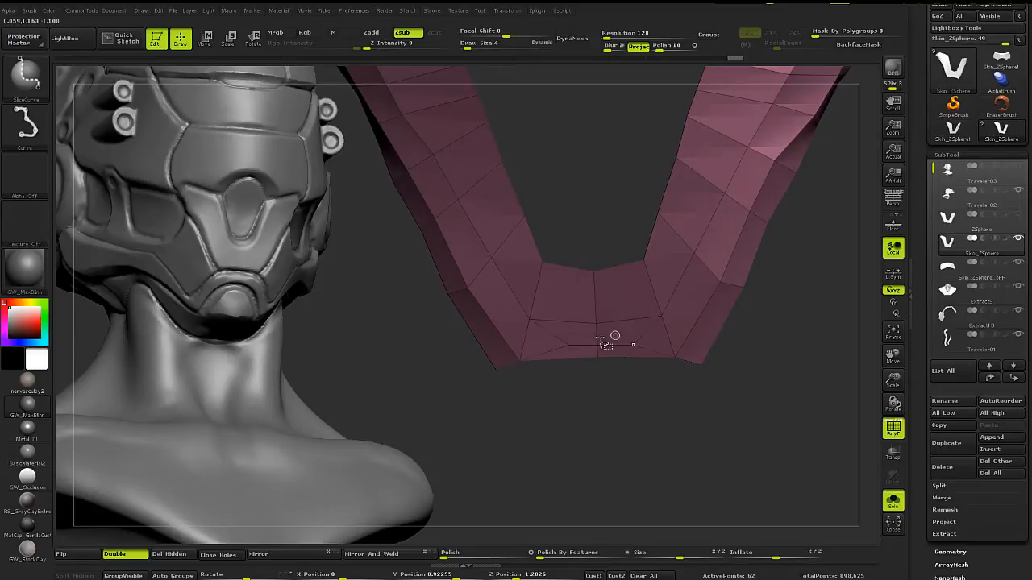
Extend the bottom slice to the V's outer lower corner and merge the mesh into one polygroup.
right_click_drag(519, 338, 511, 357)
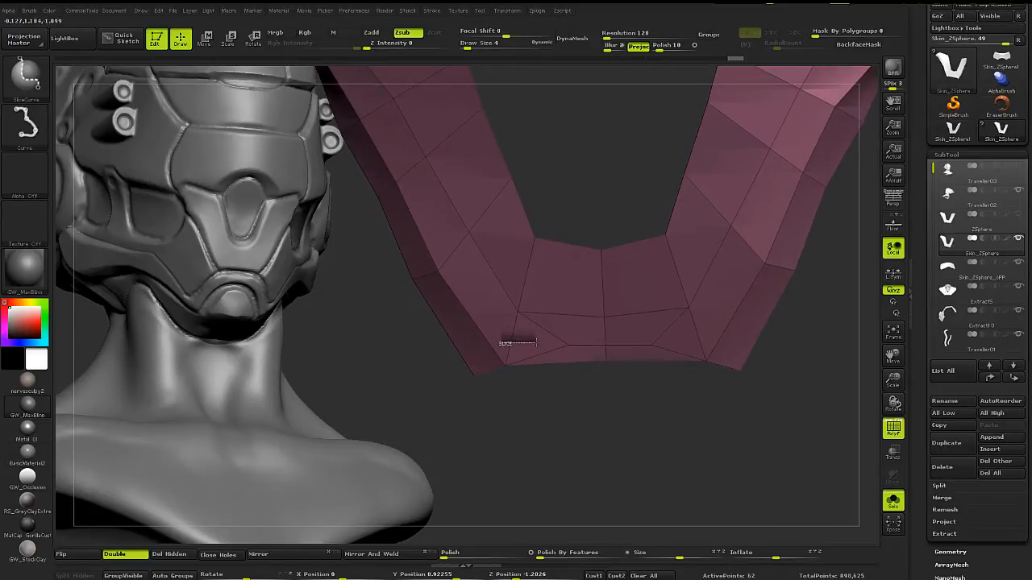
left_click_drag(536, 343, 553, 346, "ctrl+shift")
mouse_move(506, 349)
right_mouse_down("alt")
mouse_move(536, 363)
mouse_move(523, 357)
mouse_move(528, 364)
mouse_move(511, 371)
right_mouse_up("alt")
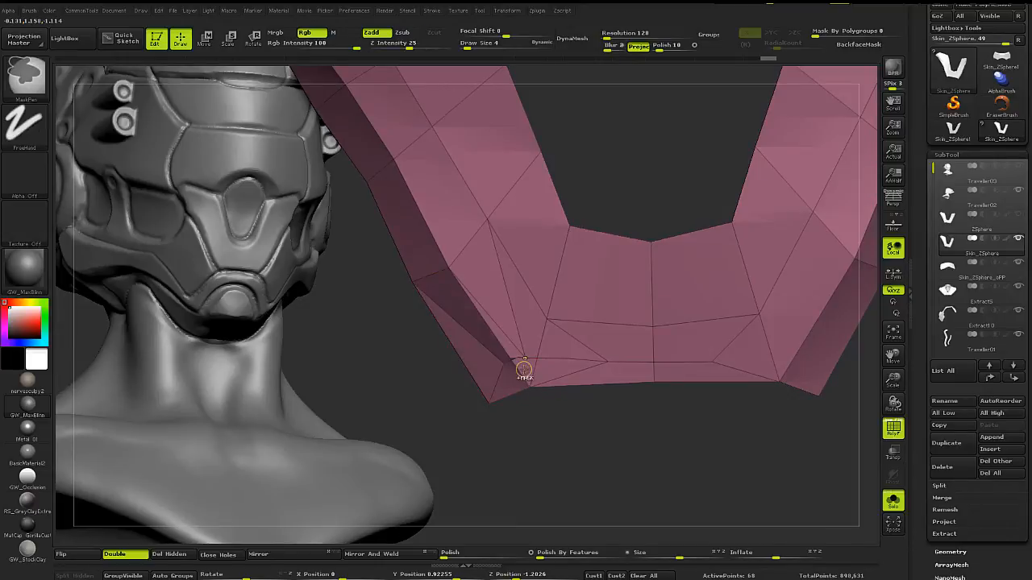
left_click_drag(514, 360, 524, 362, "ctrl+shift")
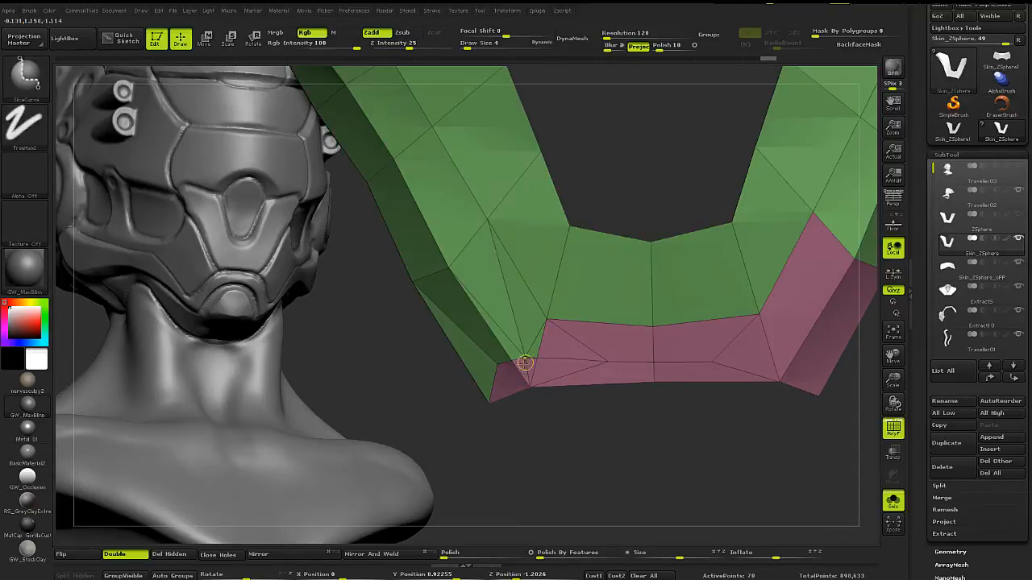
key("ctrl+w")
right_click_drag(532, 359, 524, 376)
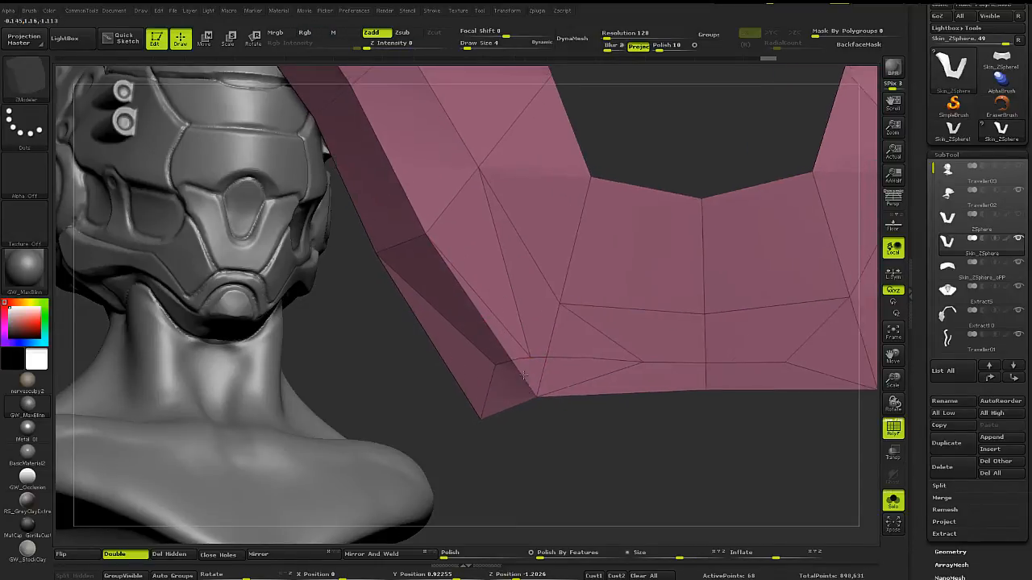
Set the ZModeler point action to Stitch, reduce the draw size to 3, and stitch the extra points beside the V's lower corner onto its rim.
key("ctrl+n")
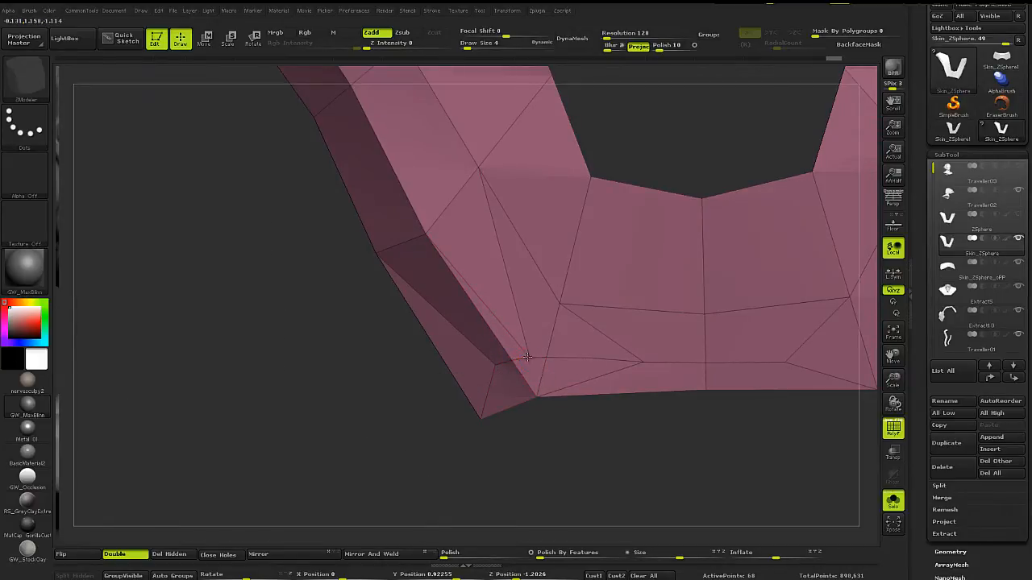
right_click_drag(508, 359, 525, 372)
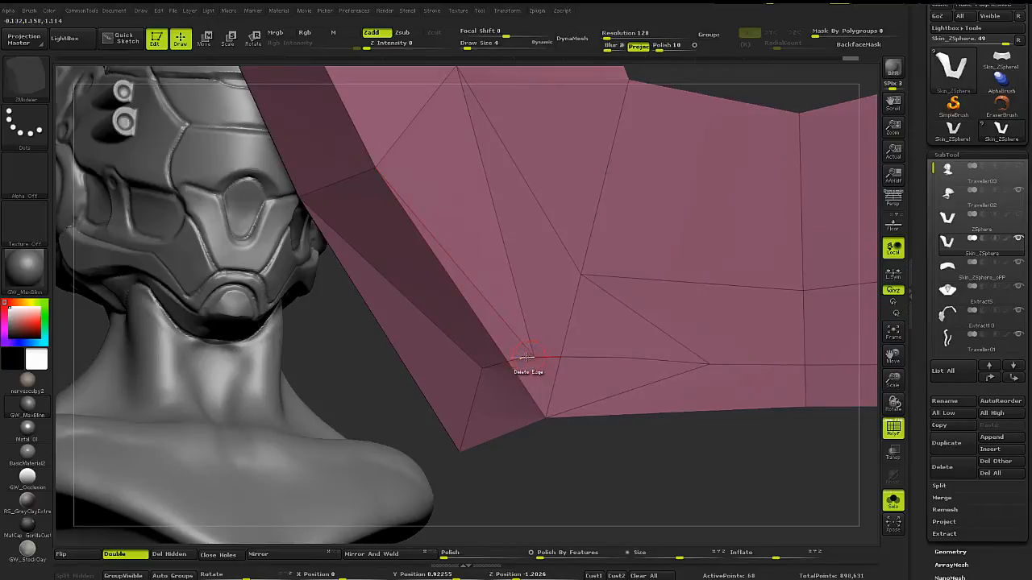
left_click(532, 356)
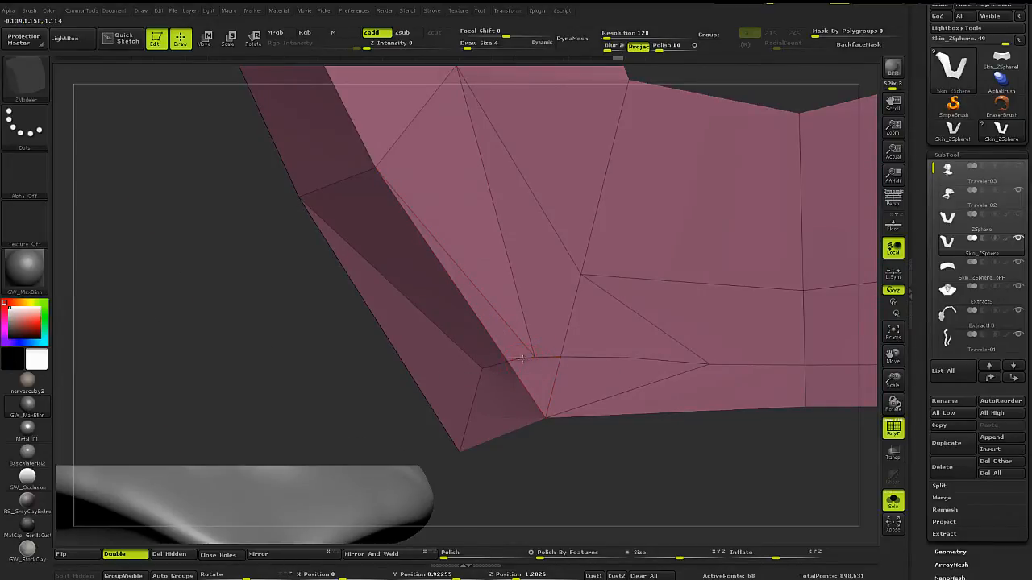
key("space")
left_click(585, 361)
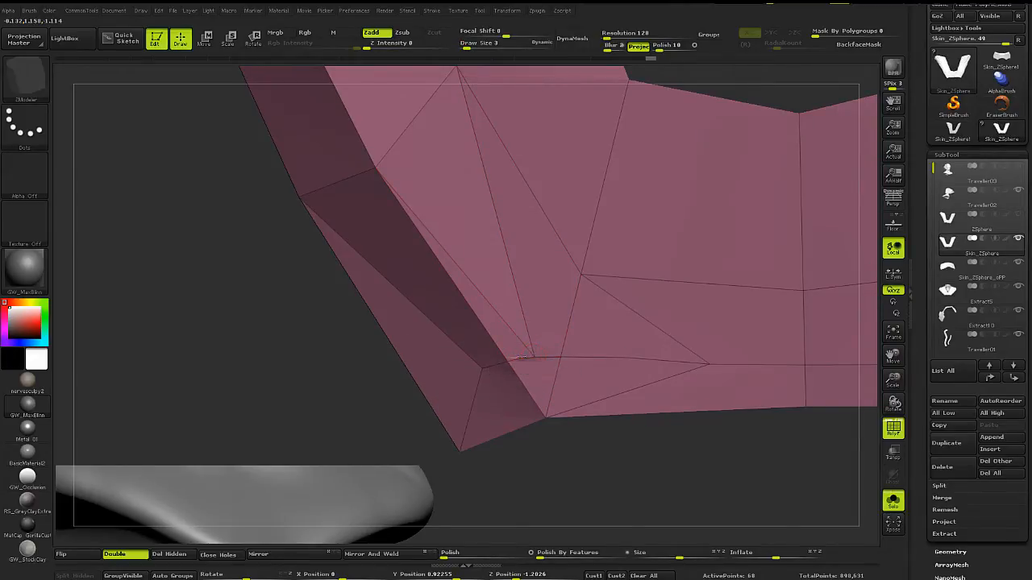
left_click(519, 358)
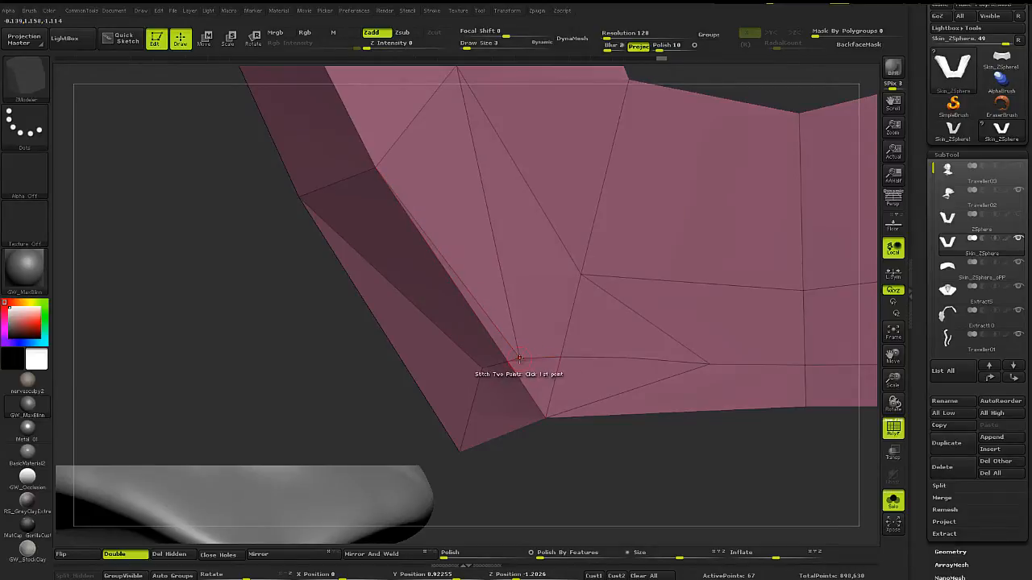
left_click(518, 358)
left_click(507, 362)
right_click_drag(511, 360, 476, 348, "ctrl")
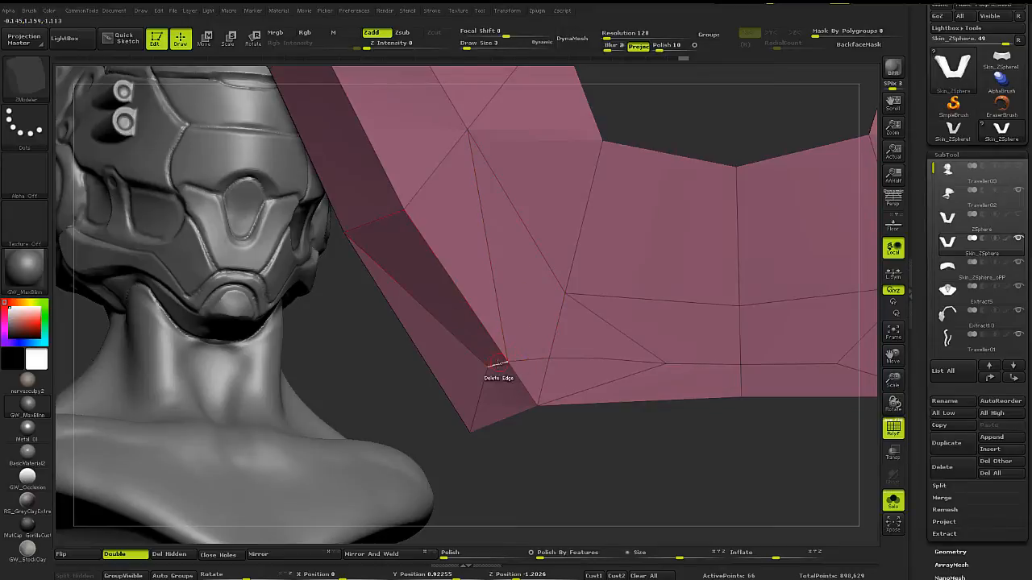
Slice across the outer side wall at the lower corner and stitch the surplus points out to the wall's outer edge.
left_click(485, 367)
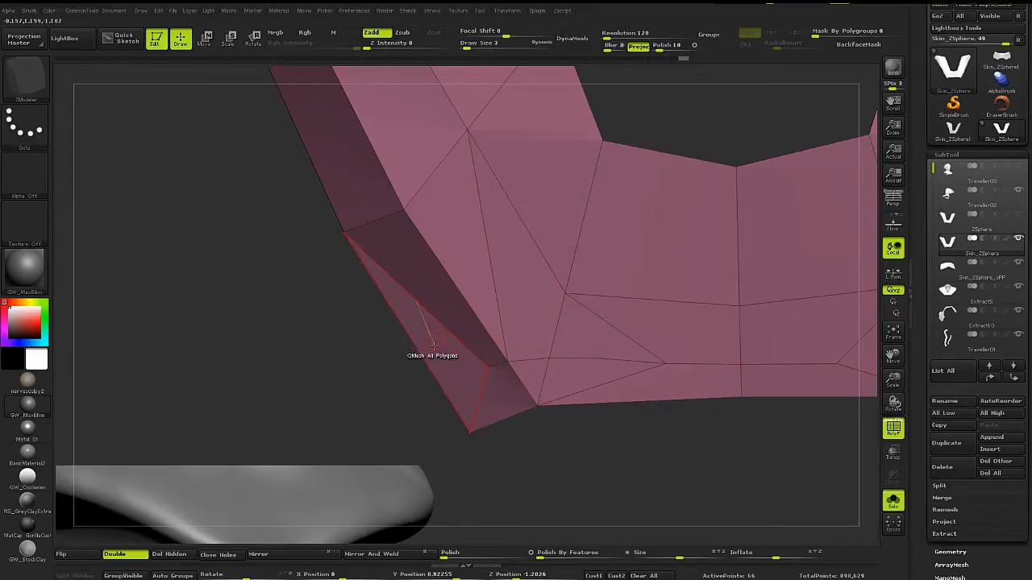
left_click_drag(391, 400, 466, 375, "ctrl+shift")
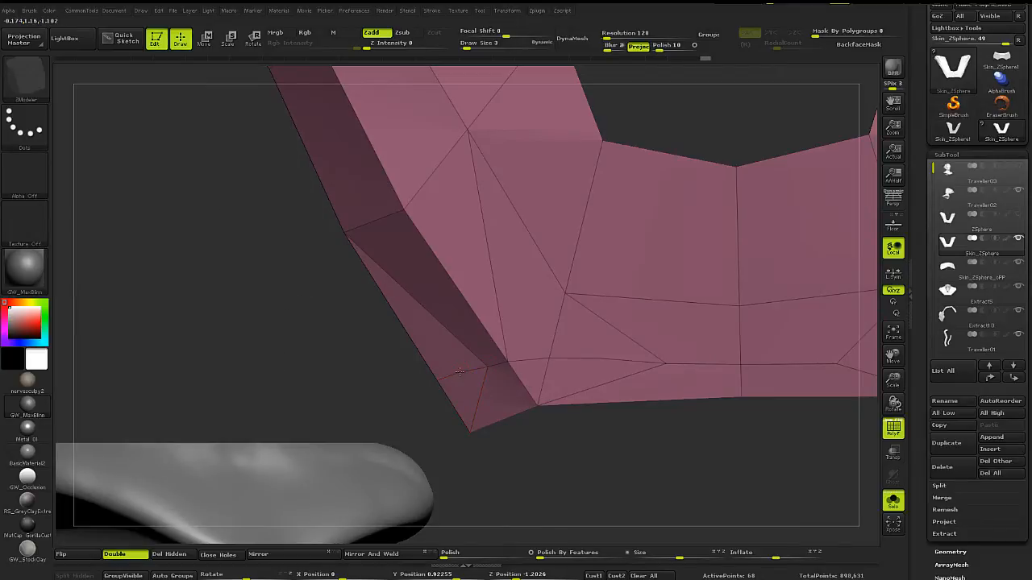
left_click(485, 366)
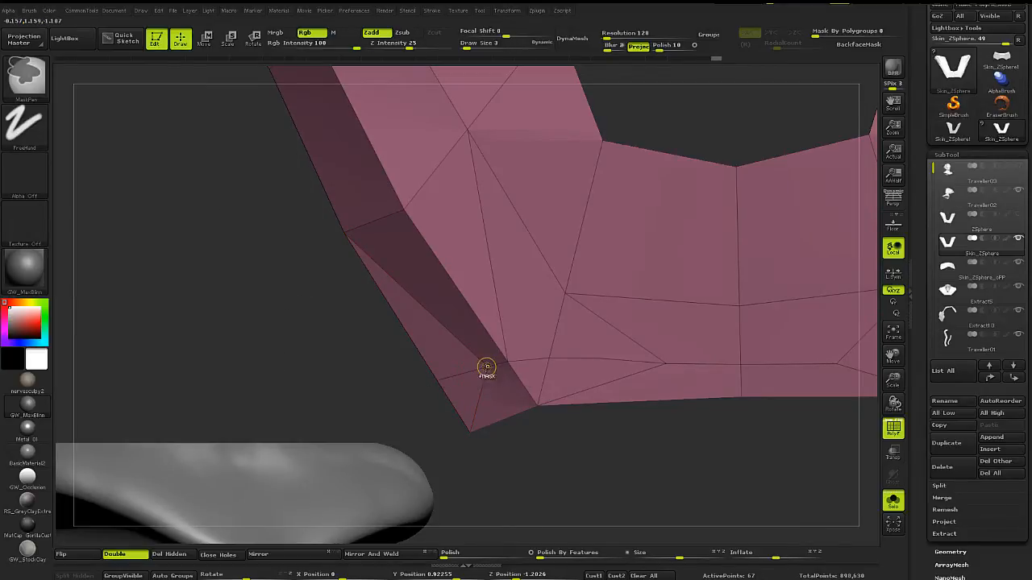
left_click(484, 367)
left_click(458, 372)
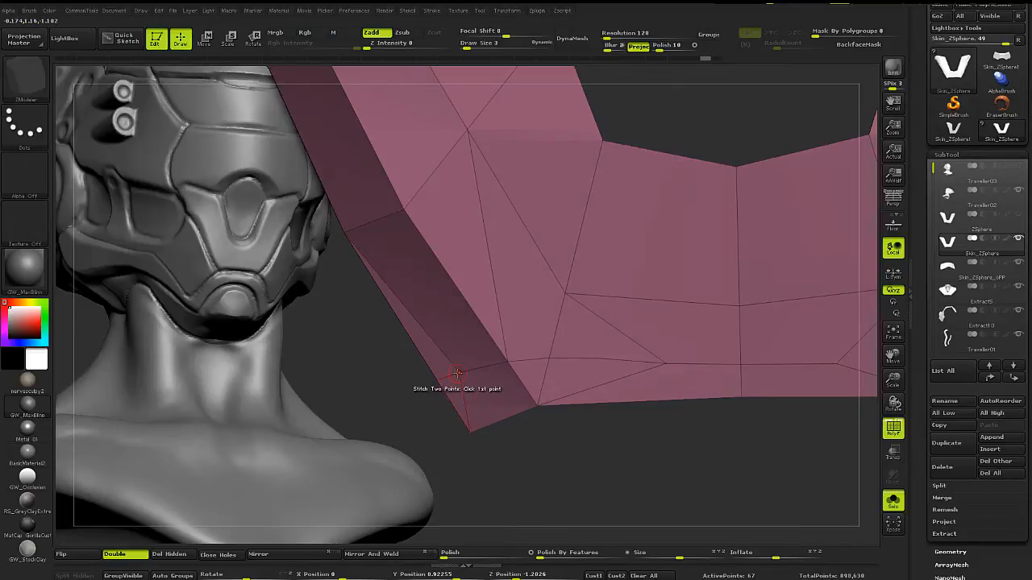
left_click(458, 373)
left_click(437, 378)
Slice across the lower arm level with the inner horizontal edge and stitch the surplus cut points onto the existing junction.
right_click_drag(465, 355, 516, 317)
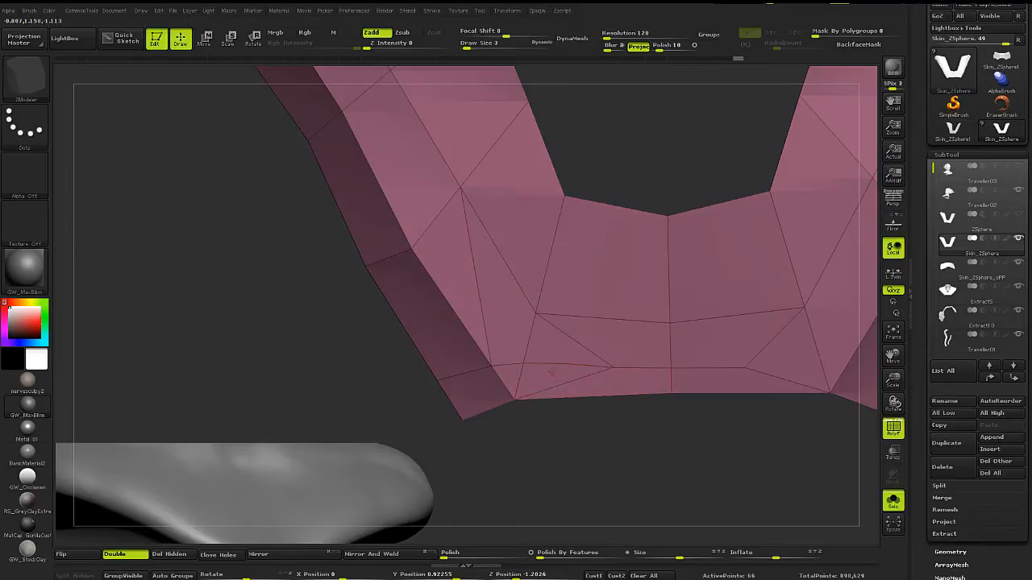
right_click_drag(498, 341, 513, 314)
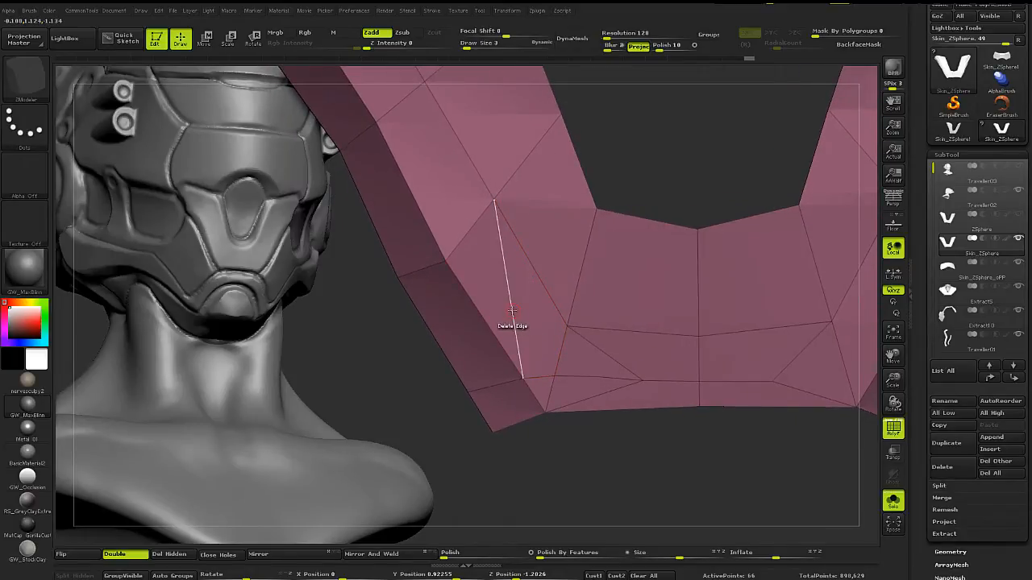
left_click_drag(426, 334, 553, 335, "ctrl+shift")
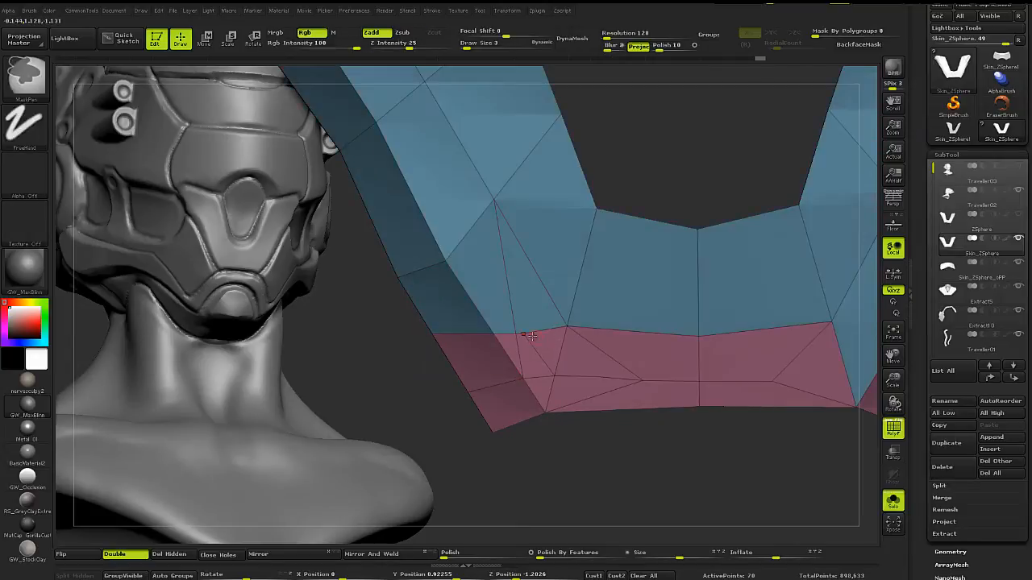
left_click(525, 335)
left_click(565, 327)
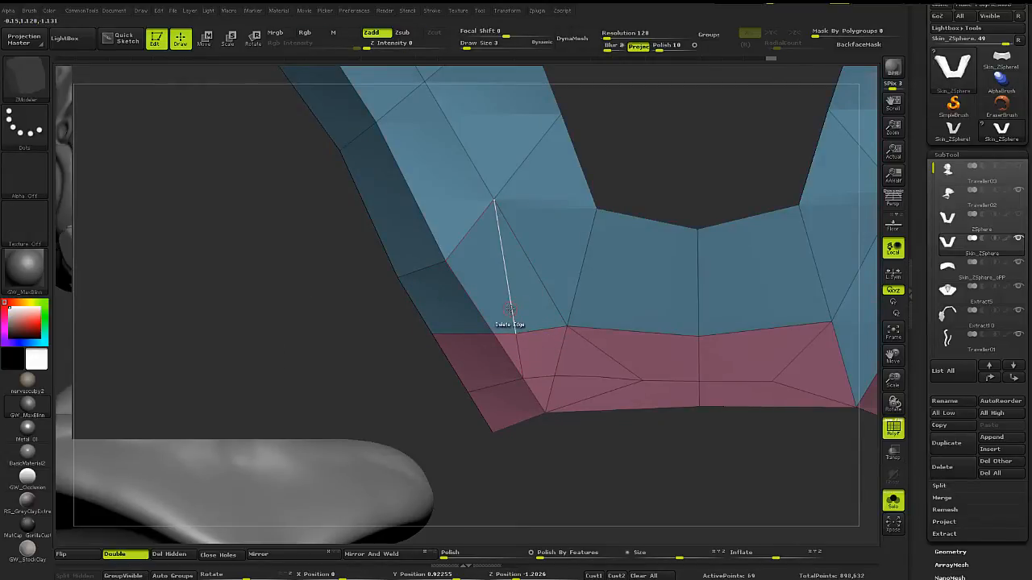
left_click(559, 325)
right_click_drag(493, 325, 472, 295)
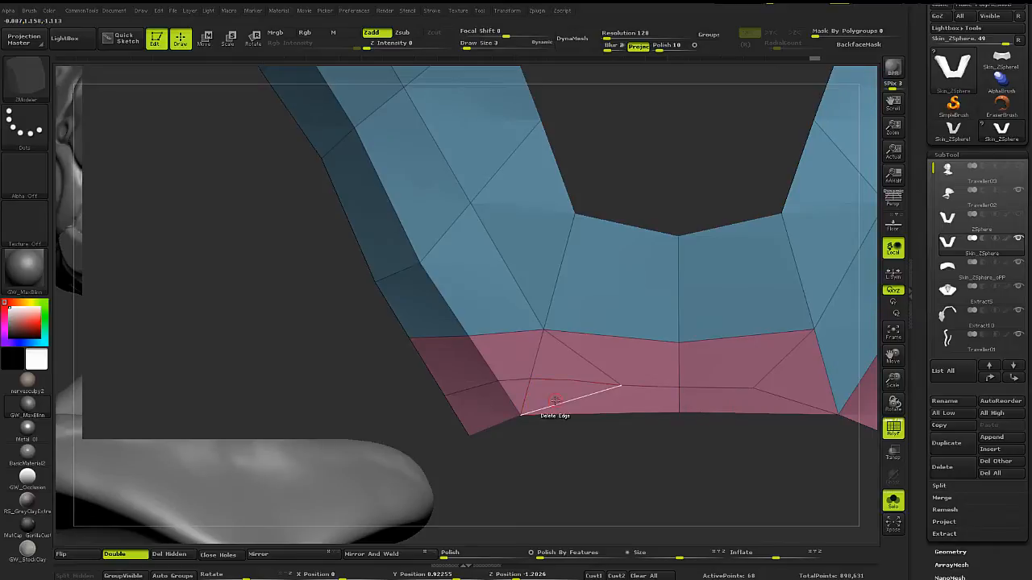
Try to stitch the bottom row's inner point onto the V's centre line, and undo it.
left_click(619, 387)
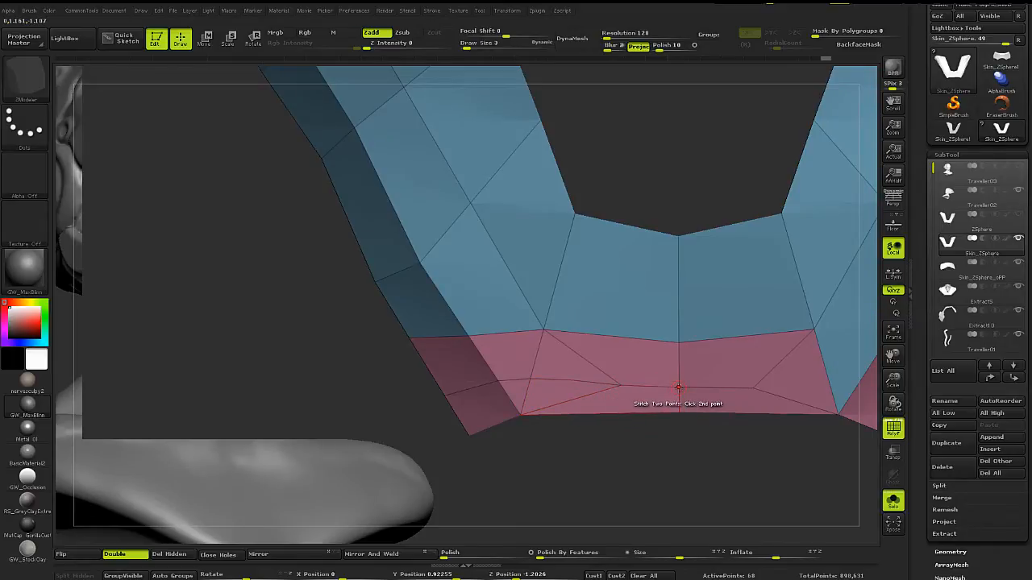
left_click(678, 388)
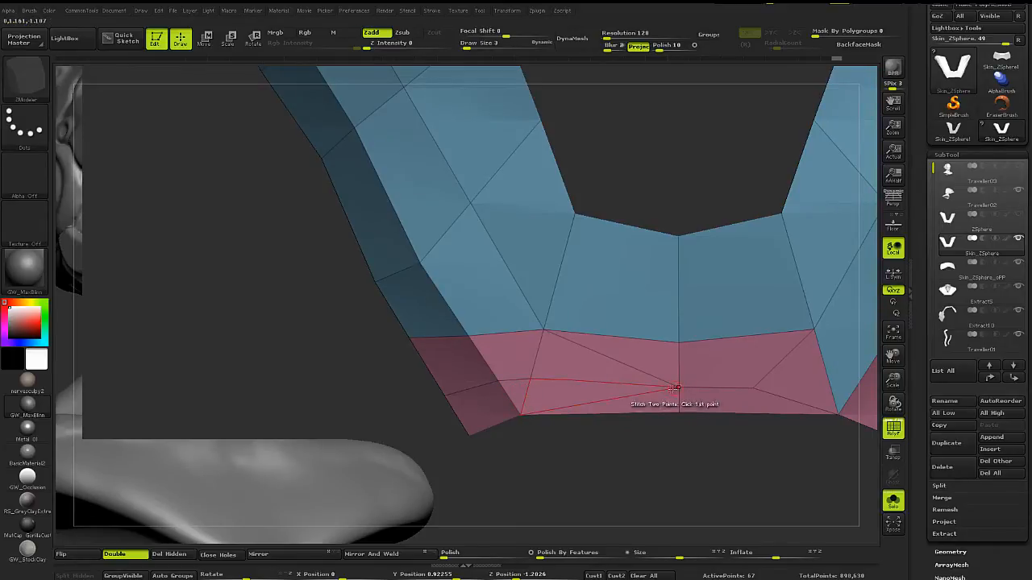
key("ctrl")
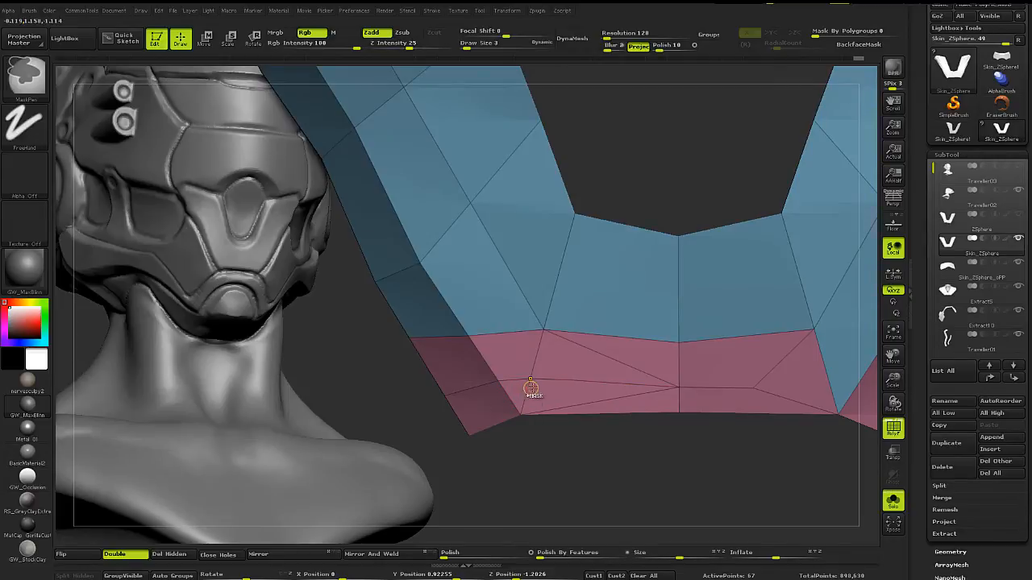
key("ctrl+z")
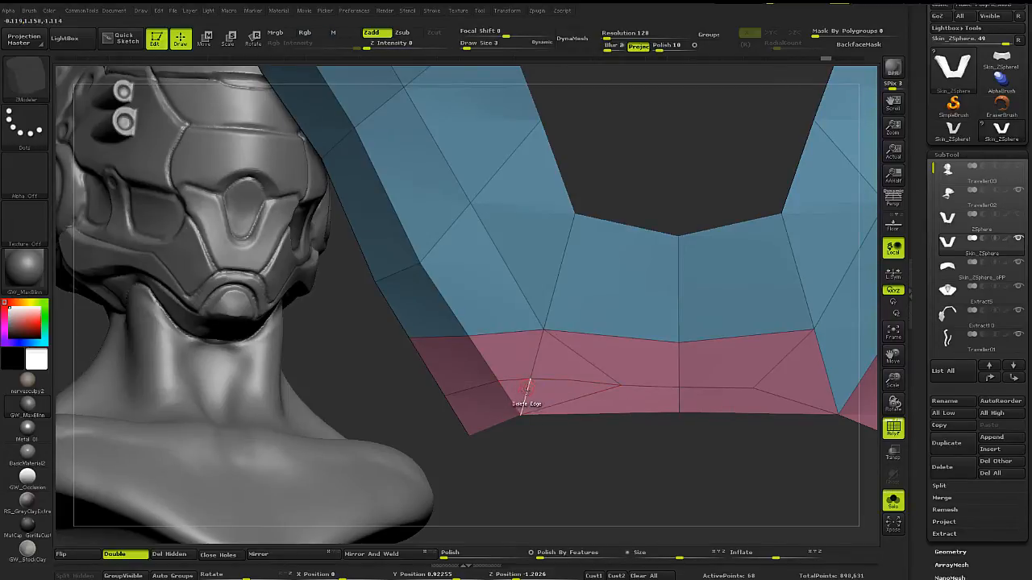
Stitch the bottom row's two inner points outward onto the lower corner's rim point to clear the triangles.
left_click(530, 381)
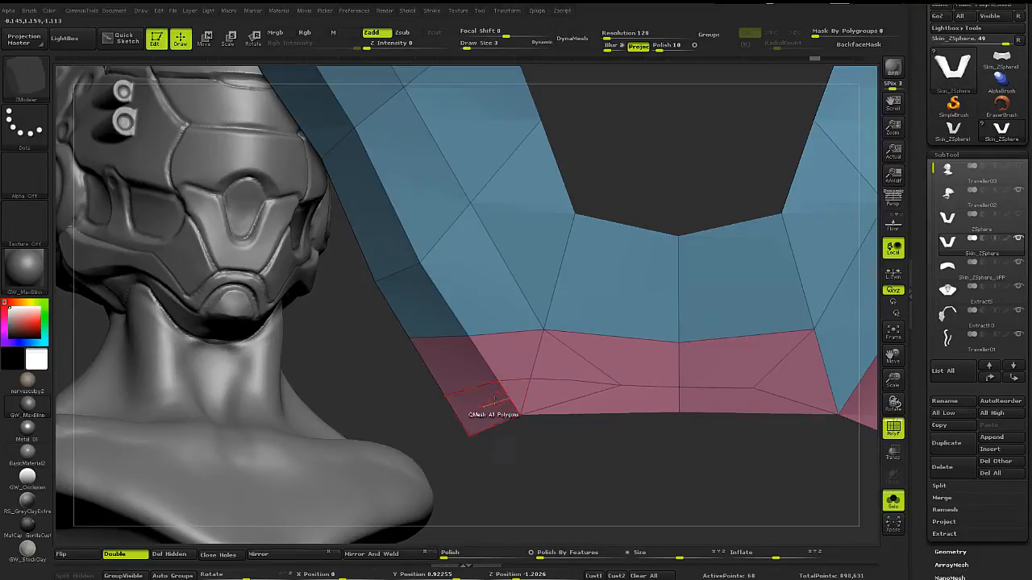
left_click(531, 379)
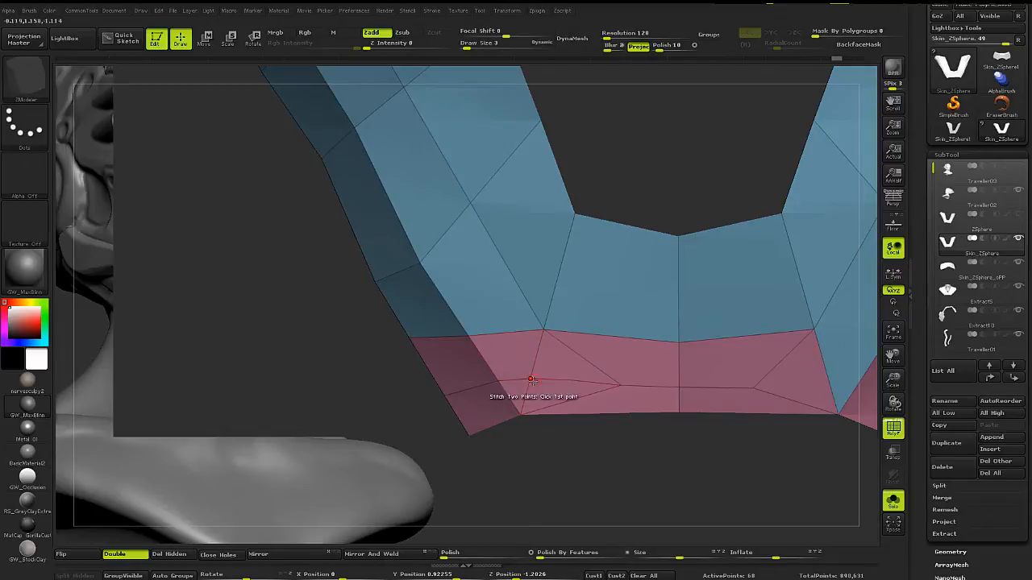
left_click(510, 379)
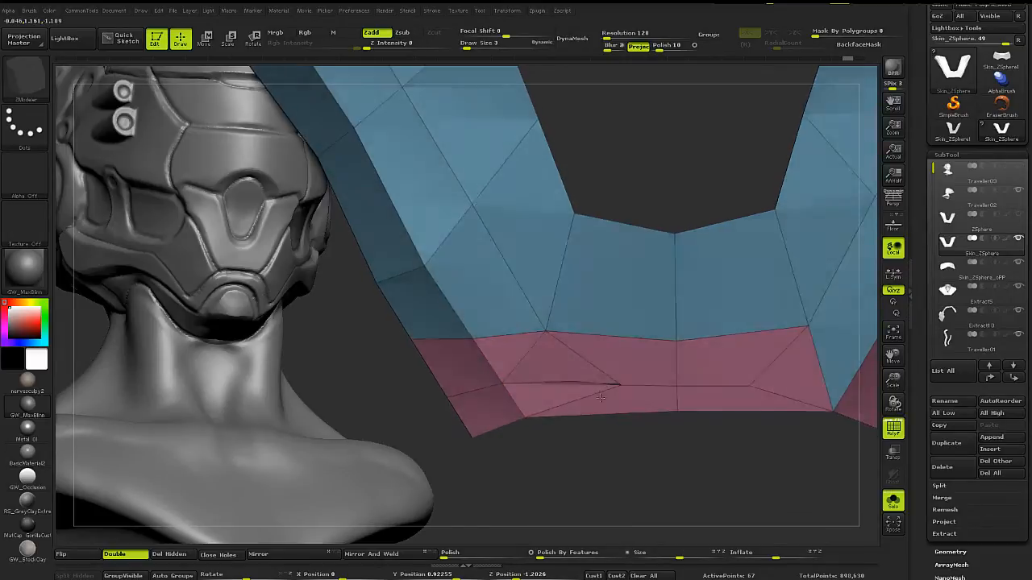
left_click(569, 379)
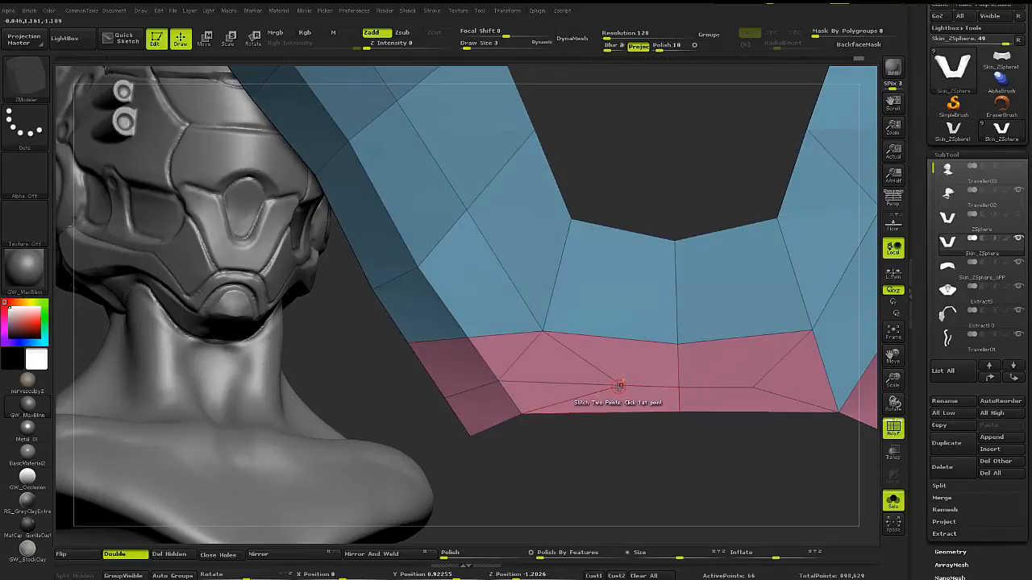
left_click(619, 385)
left_click(498, 379)
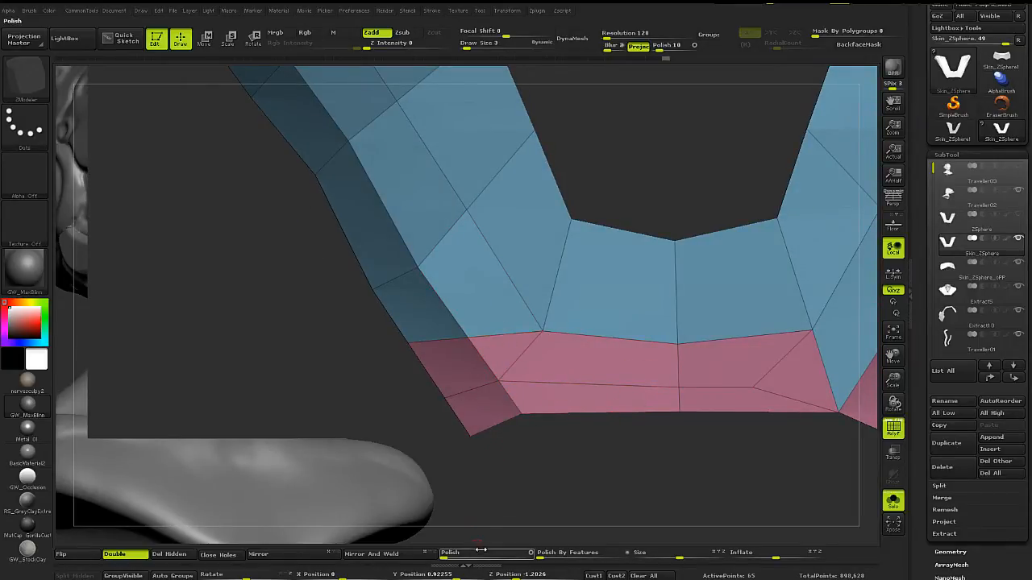
Mirror and weld the mesh, and stitch the stray outer-edge point down to the end of the lower corner's side-wall edge.
left_click(399, 556)
left_click(409, 555)
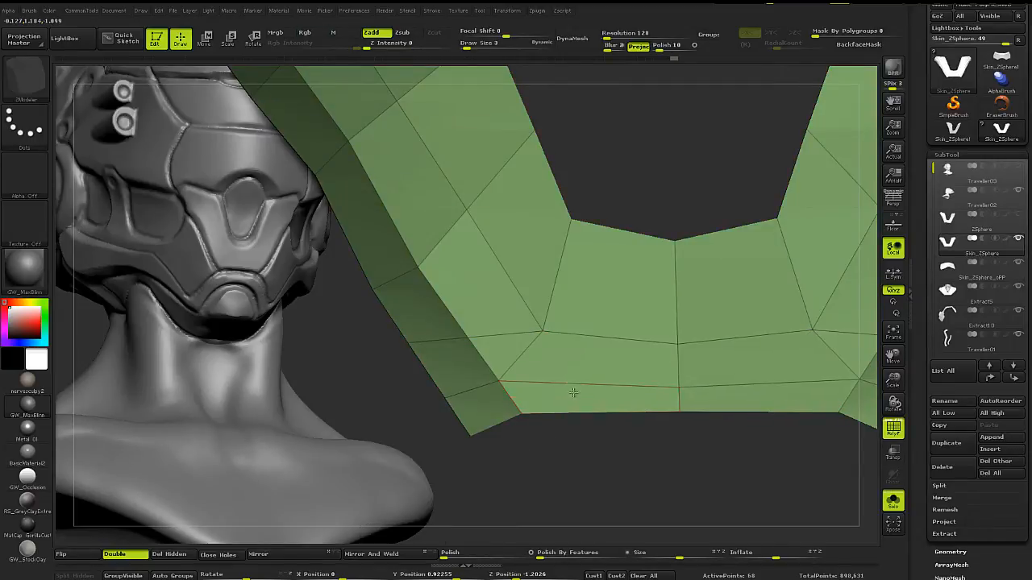
mouse_move(574, 392)
right_mouse_down("ctrl")
mouse_move(553, 403)
mouse_move(537, 350)
mouse_move(455, 364)
mouse_move(502, 376)
right_mouse_up("ctrl")
left_click_drag(501, 375, 510, 396)
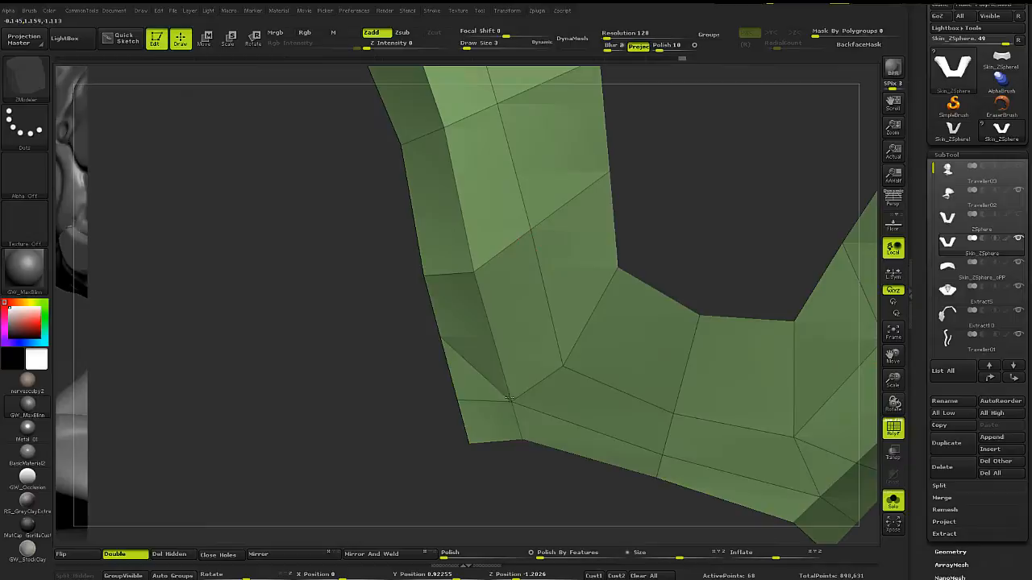
left_click(450, 348)
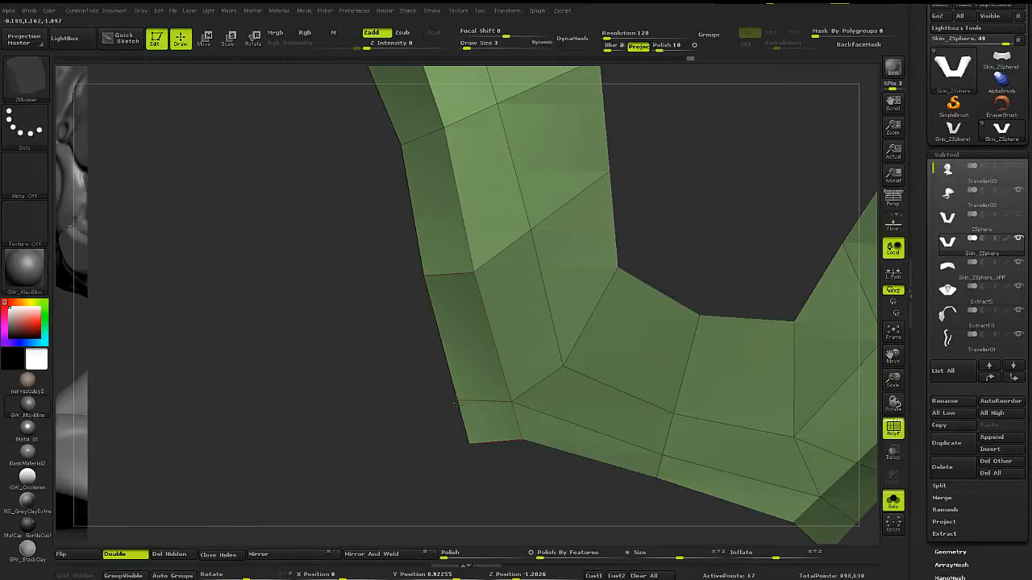
left_click(457, 403)
right_click_drag(456, 403, 530, 357)
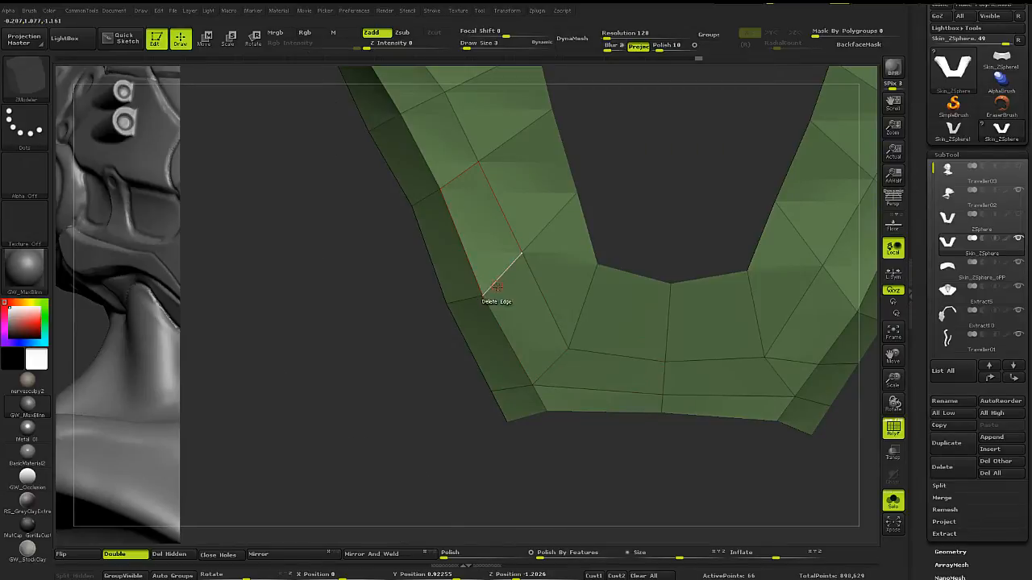
Set the ZModeler edge action to Insert and try edge loops running beside the V's outer front rim.
key("space")
left_click(492, 286)
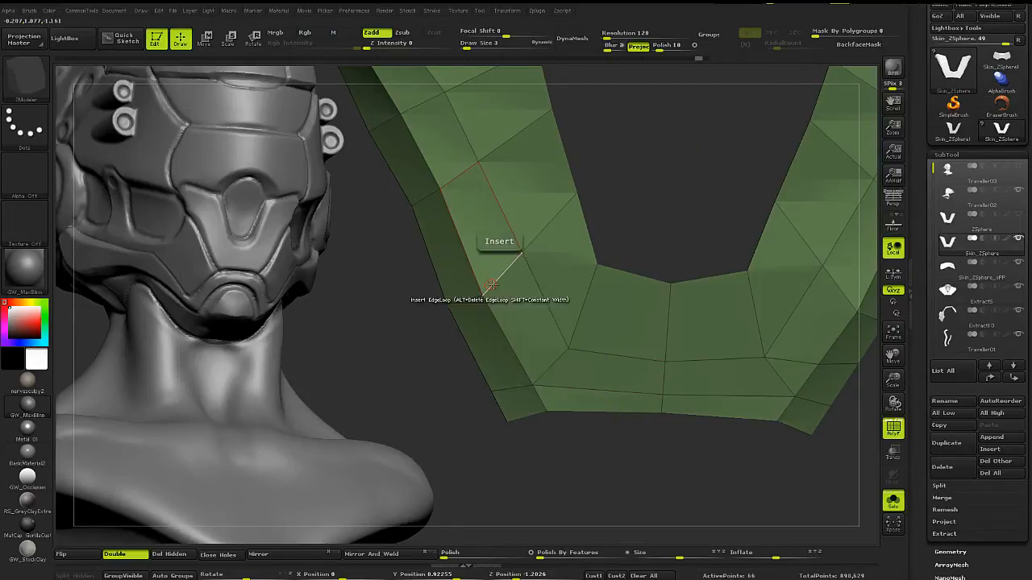
left_click(487, 293)
left_click(484, 294)
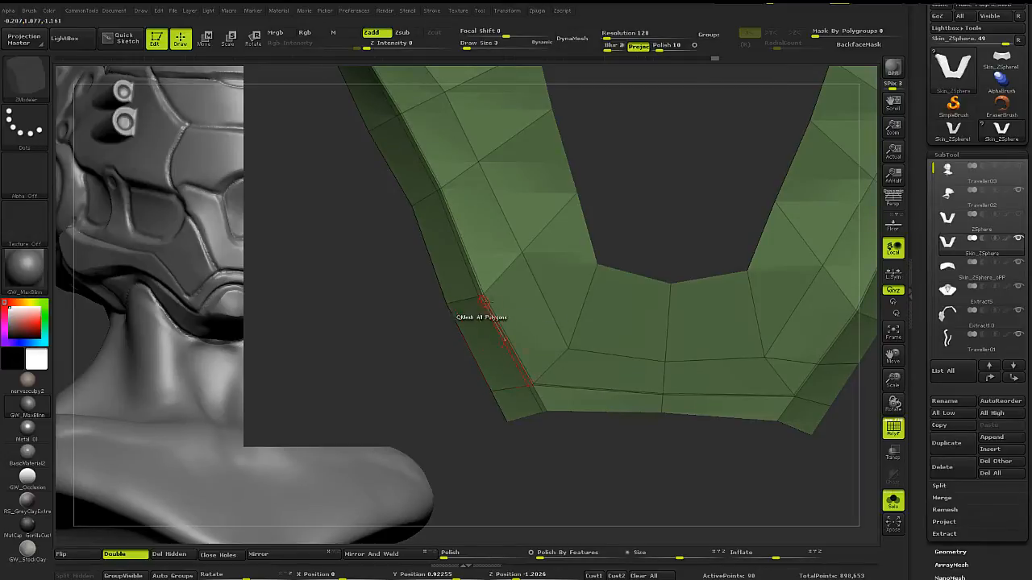
key("ctrl+z")
Examine the V's subdivision-smoothed shape from several angles, with and without the wireframe.
key("d")
key("shift+f")
right_click_drag(559, 285, 540, 301, "alt")
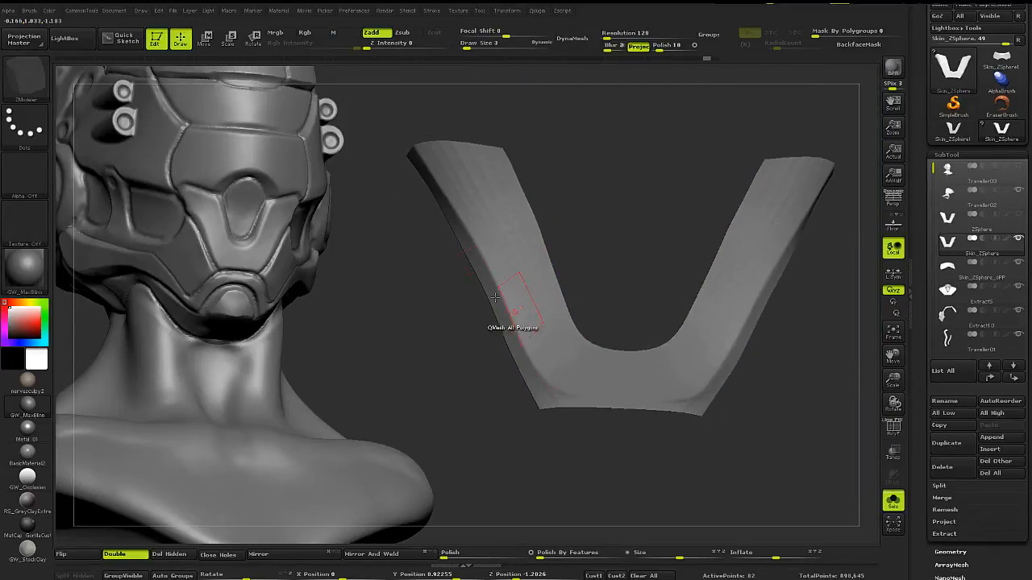
left_click_drag(468, 302, 505, 286)
key("shift+f")
key("shift+f")
key("shift+f")
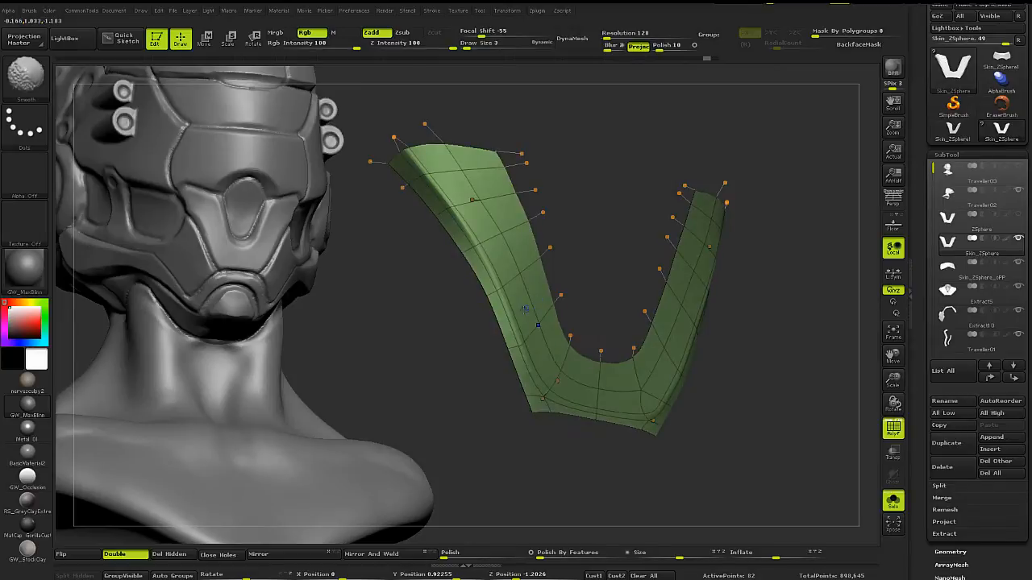
key("shift+d")
right_click_drag(545, 328, 505, 257, "alt")
right_click_drag(504, 257, 554, 341)
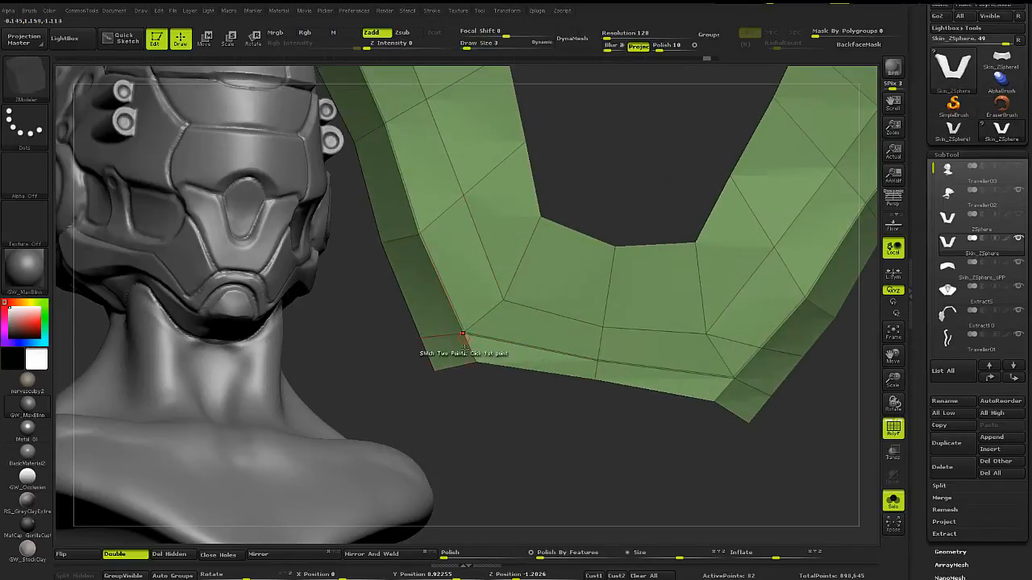
Undo the edge loops inserted beside the V's outer front rim.
key("ctrl+z")
left_click(470, 345)
key("ctrl+z")
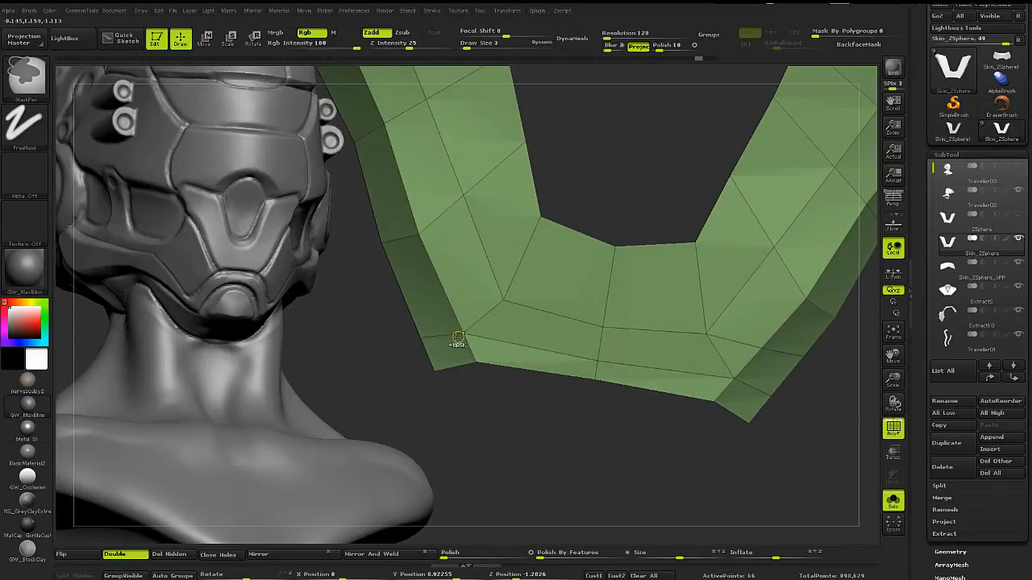
mouse_move(454, 331)
right_mouse_down("alt")
mouse_move(516, 383)
mouse_move(479, 350)
right_mouse_up("alt")
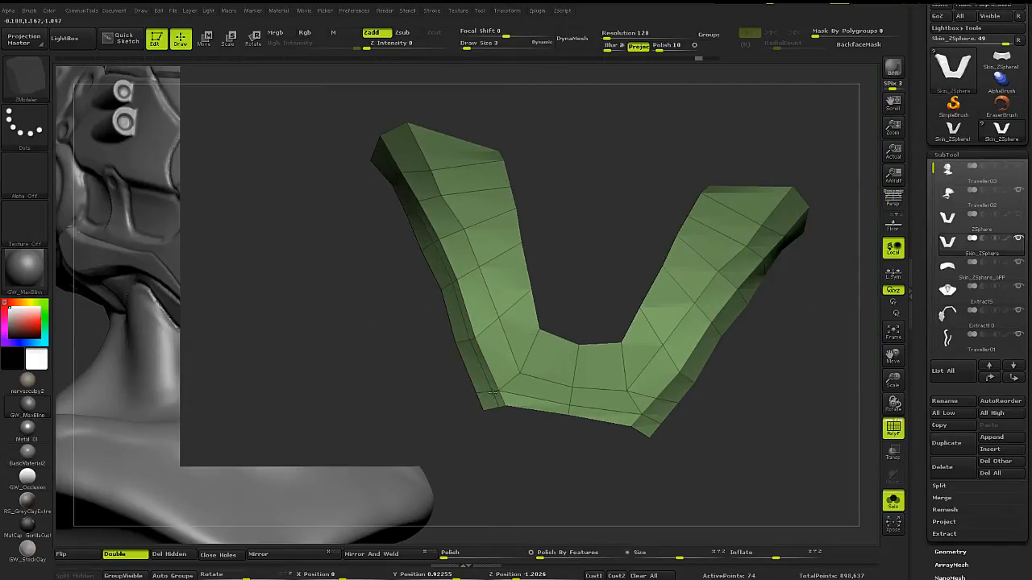
Insert an edge loop along the V's lower rim and bridge its side-wall crossing point diagonally to the outer corner point.
right_click_drag(498, 385, 519, 374, "alt")
left_click(508, 352)
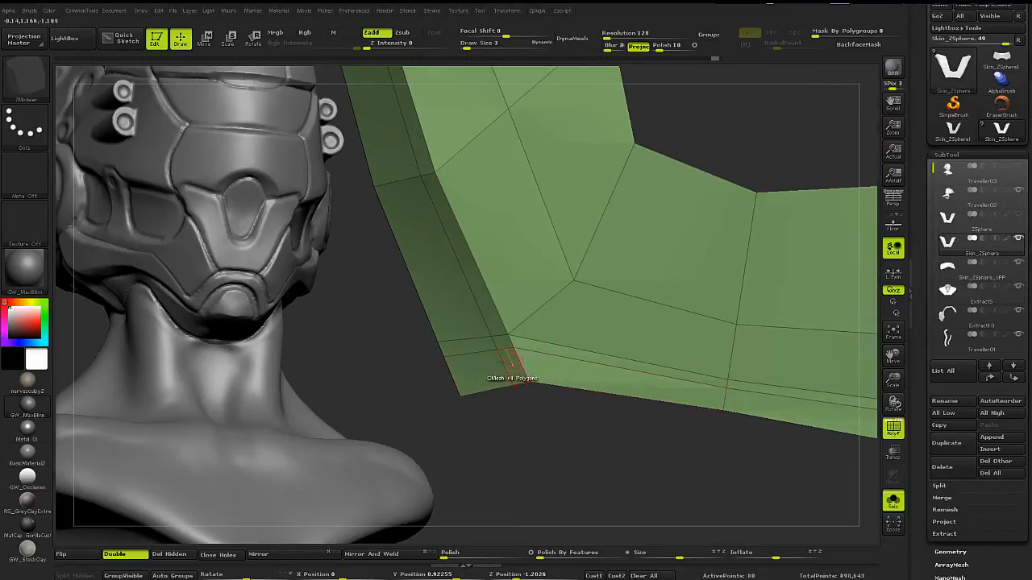
key("space")
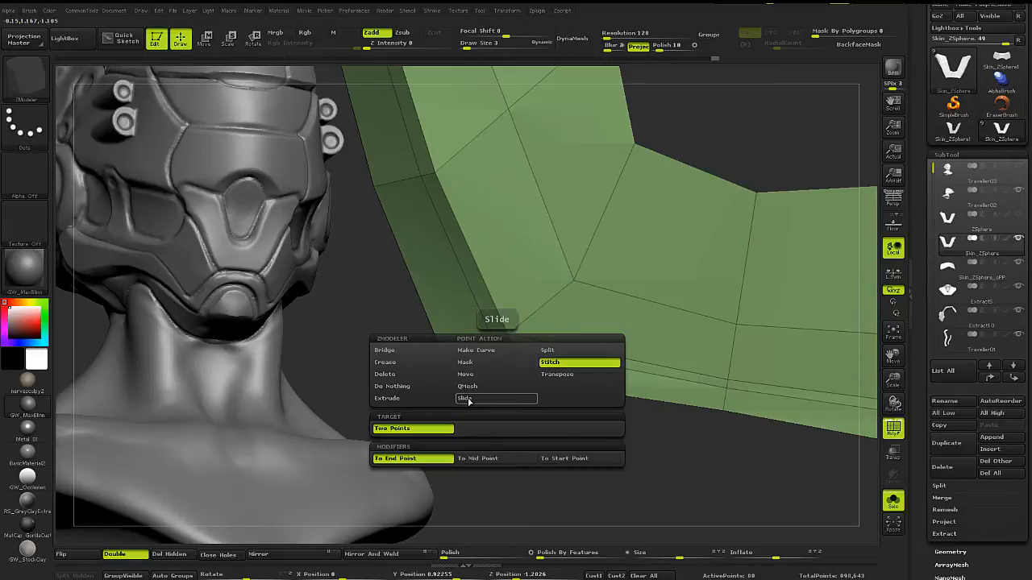
left_click(413, 352)
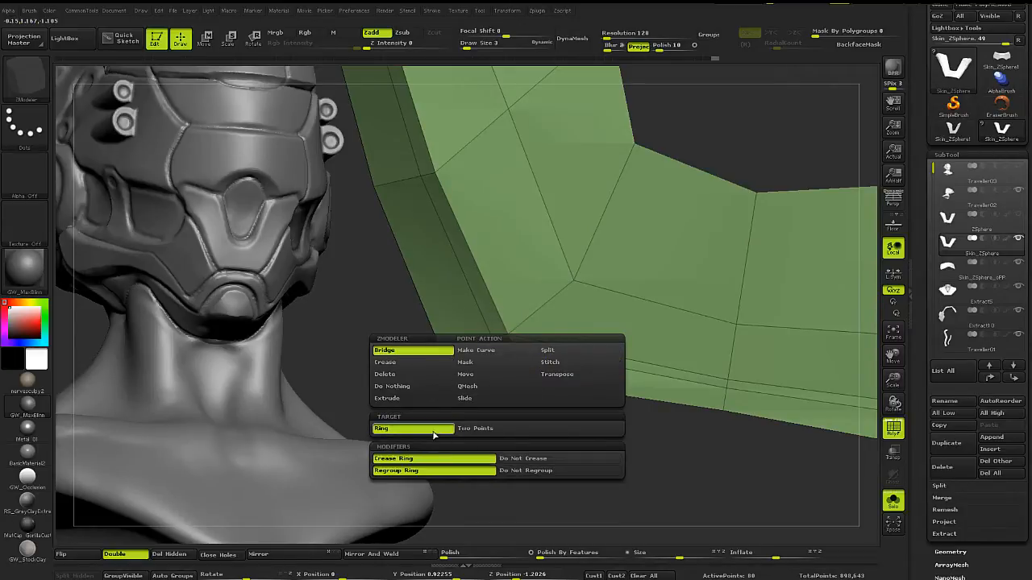
left_click(476, 429)
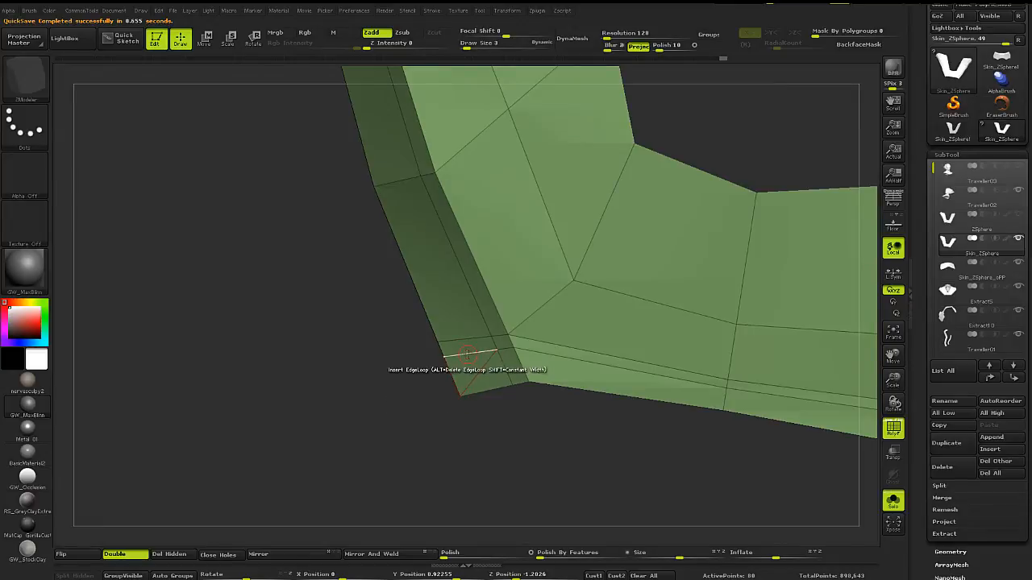
Set the ZModeler edge action to Delete and undo the most recent edge changes at the lower corner.
key("space")
left_click(393, 357)
key("ctrl+z")
key("ctrl+z")
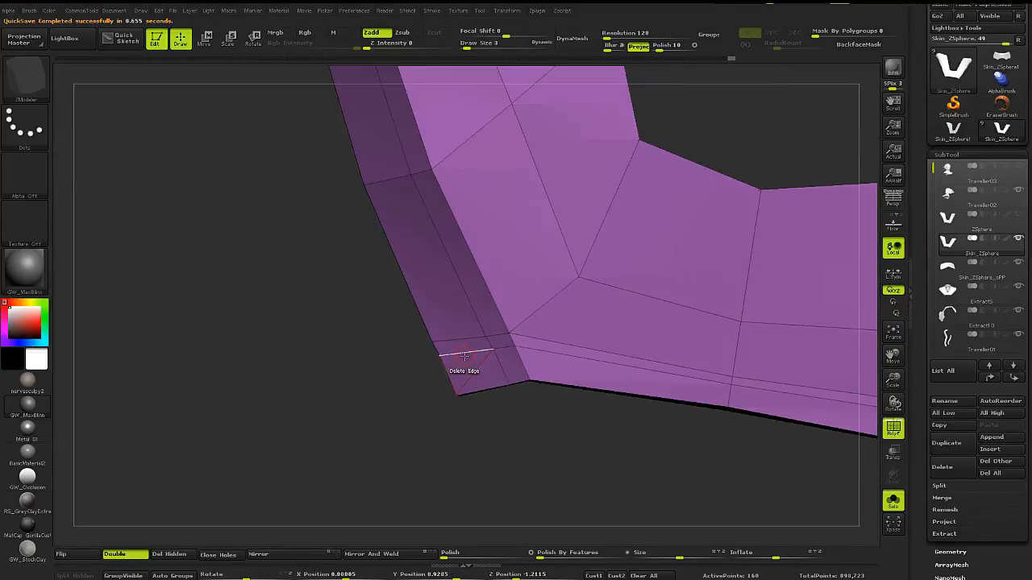
key("ctrl+z")
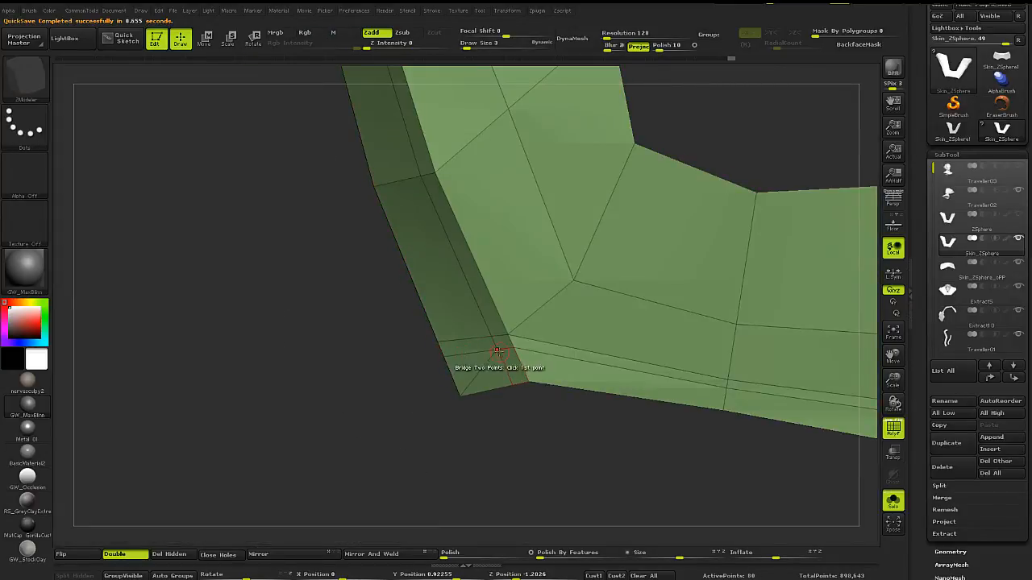
key("space")
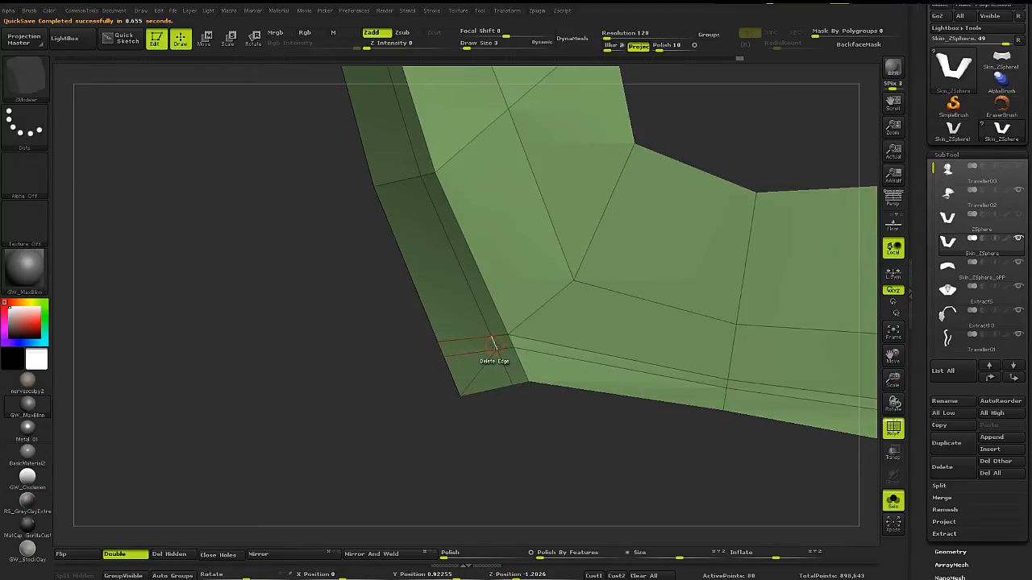
Set the point action to Stitch and try merging the supporting loops' points around the lower corner.
key("space")
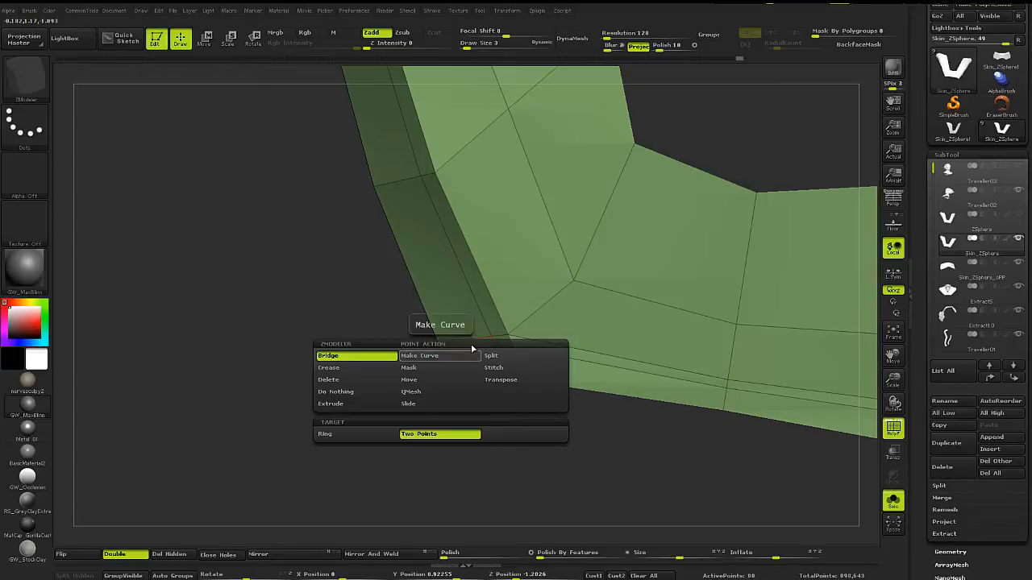
left_click(496, 371)
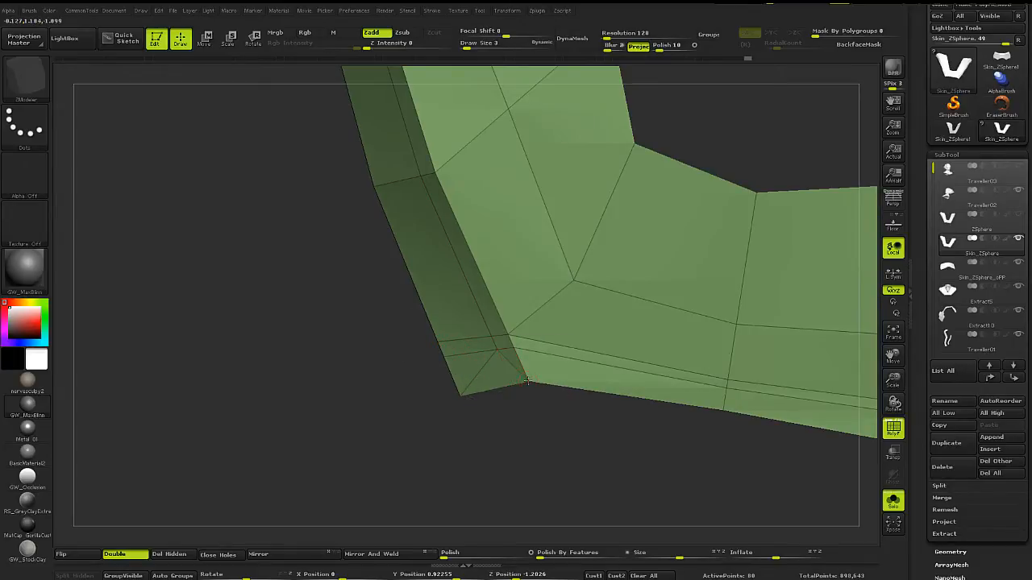
left_click_drag(443, 358, 440, 351)
key("ctrl+z")
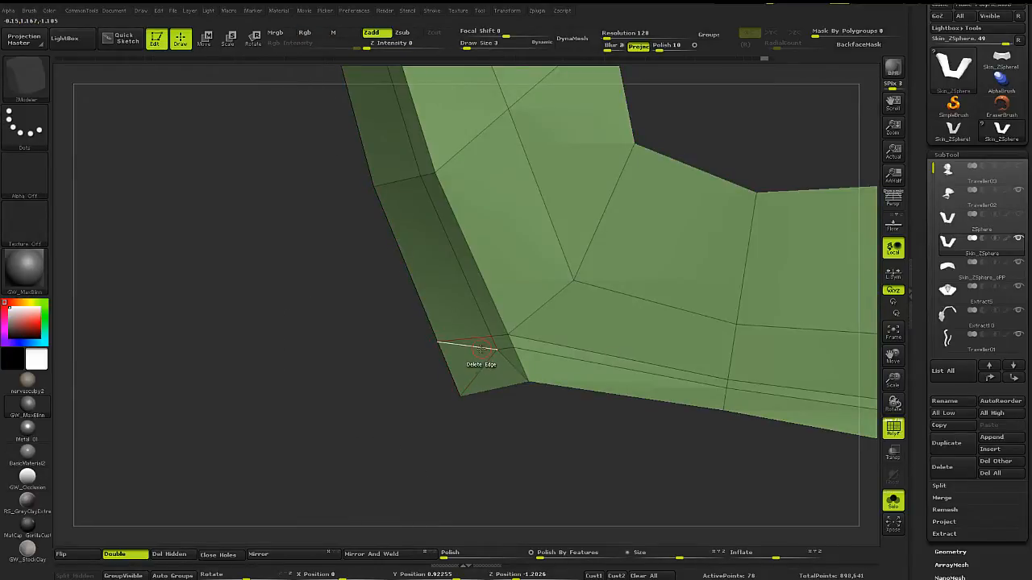
left_click_drag(480, 348, 504, 363)
key("ctrl+z")
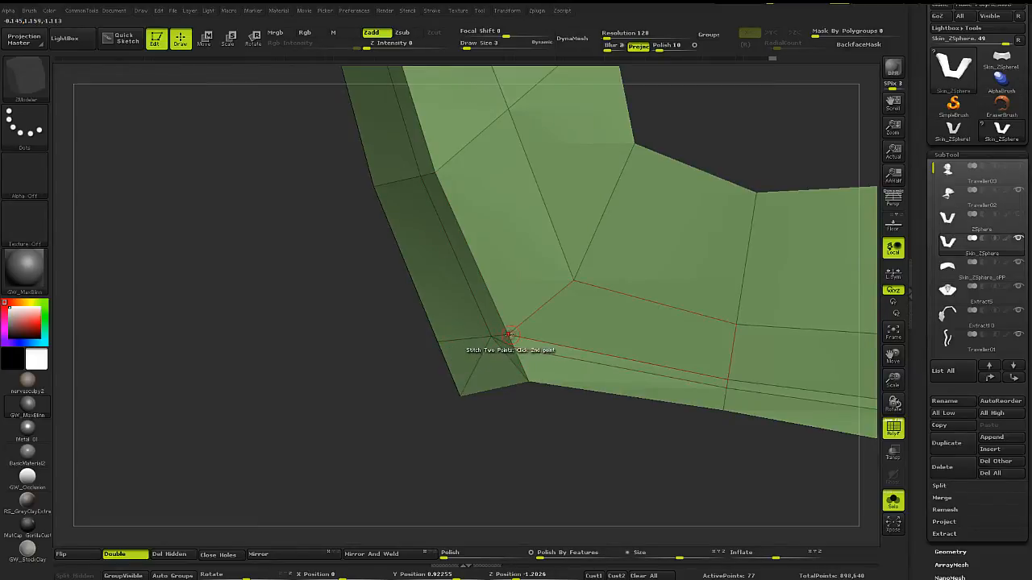
left_click(509, 334)
Undo the corner stitches, the diagonal bridge and the supporting loops around the V's outer rim.
key("ctrl+z")
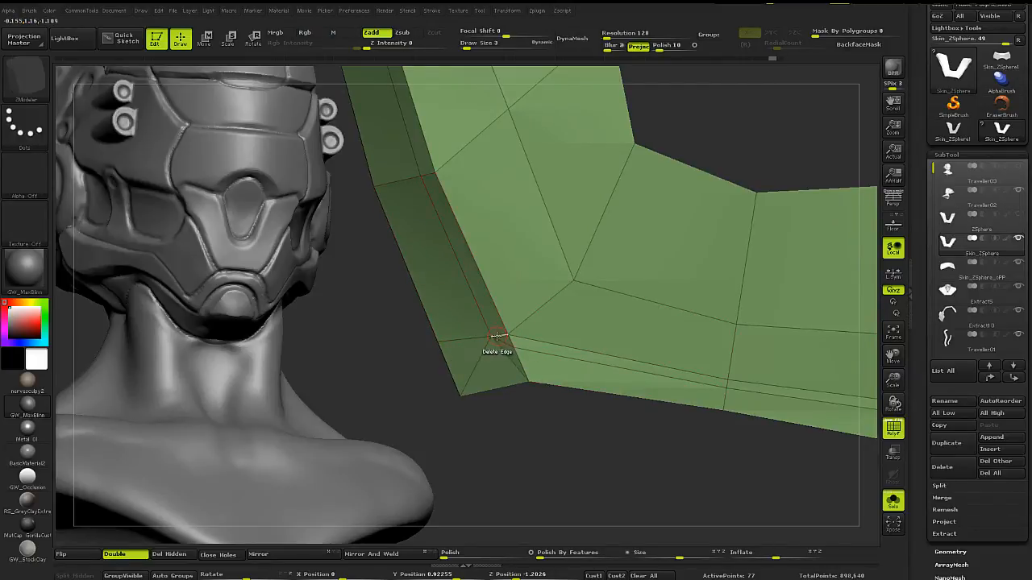
right_click_drag(496, 337, 519, 360, "alt")
key("ctrl+z")
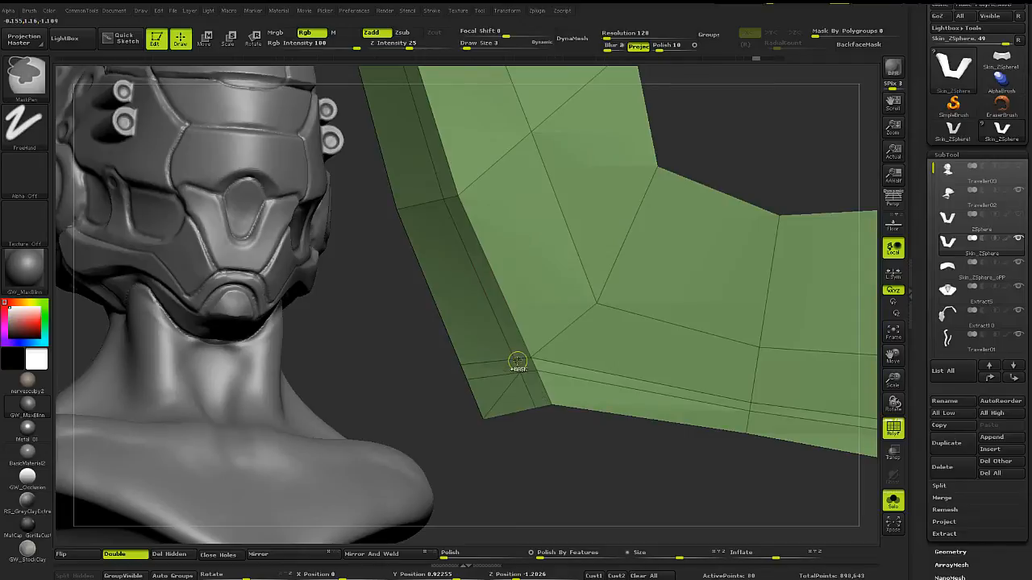
key("ctrl+z")
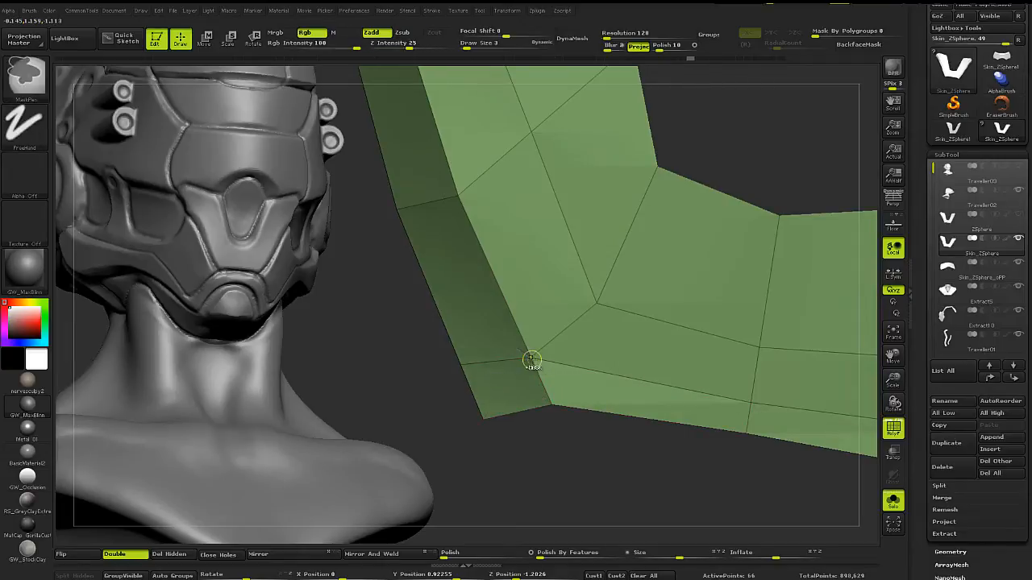
Set the point action to Bridge and connect the front corner point diagonally to the outer corner point of the side wall.
key("space")
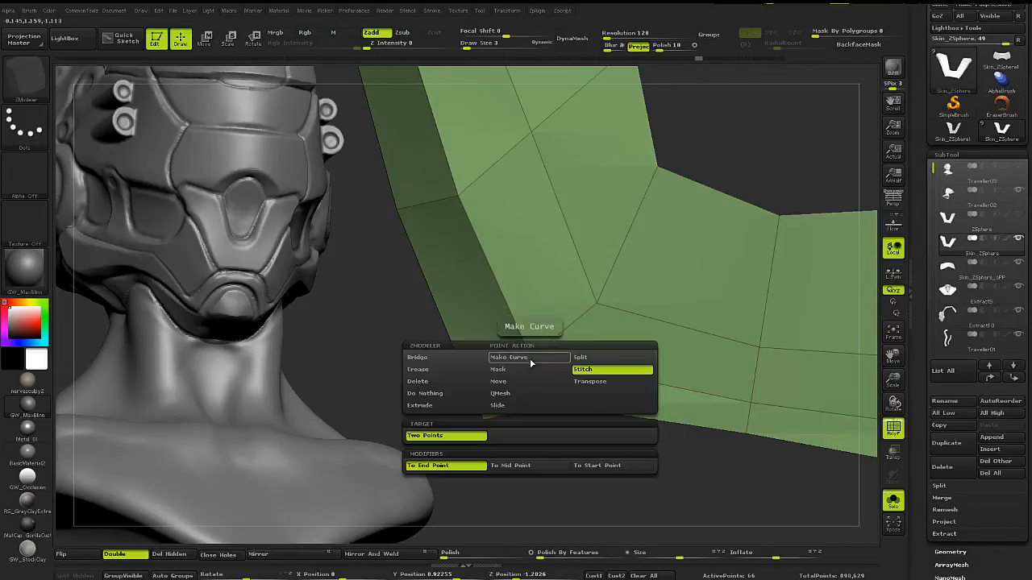
left_click(430, 359)
left_click(531, 358)
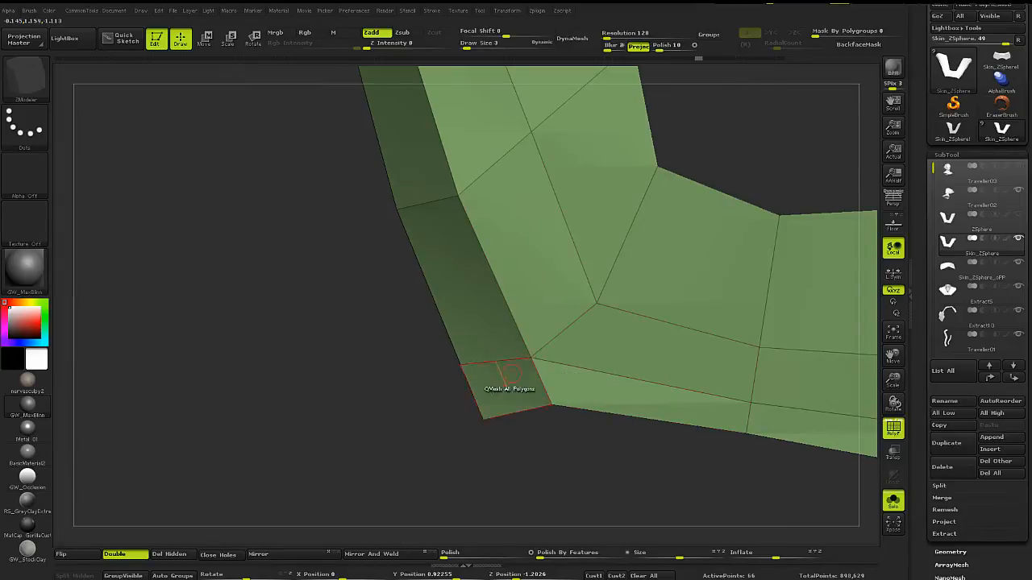
left_click(480, 418)
Stitch the two neighbouring outer-edge points into the lower corner's outer point so only the diagonal edge remains on the side wall.
key("space")
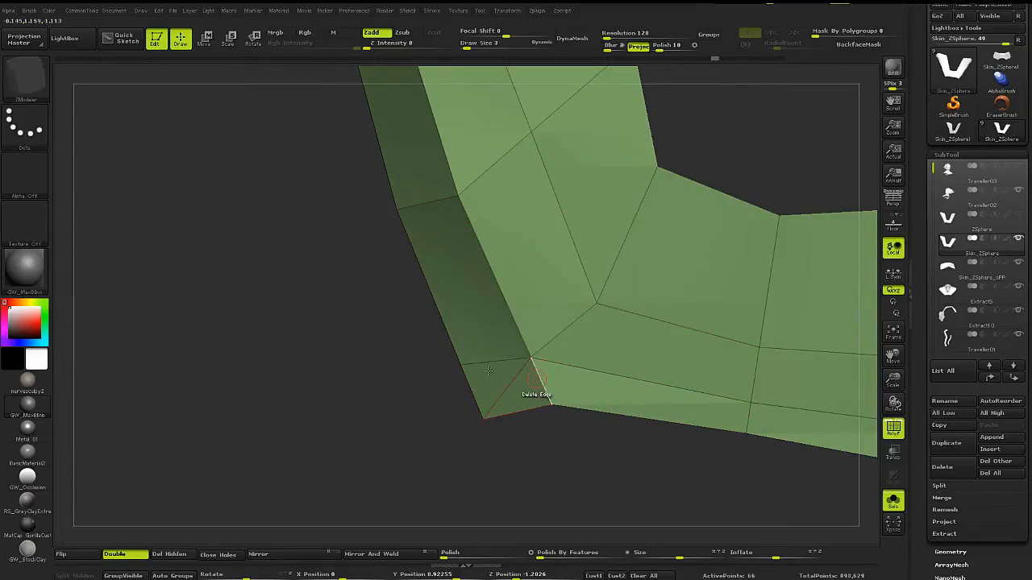
key("space")
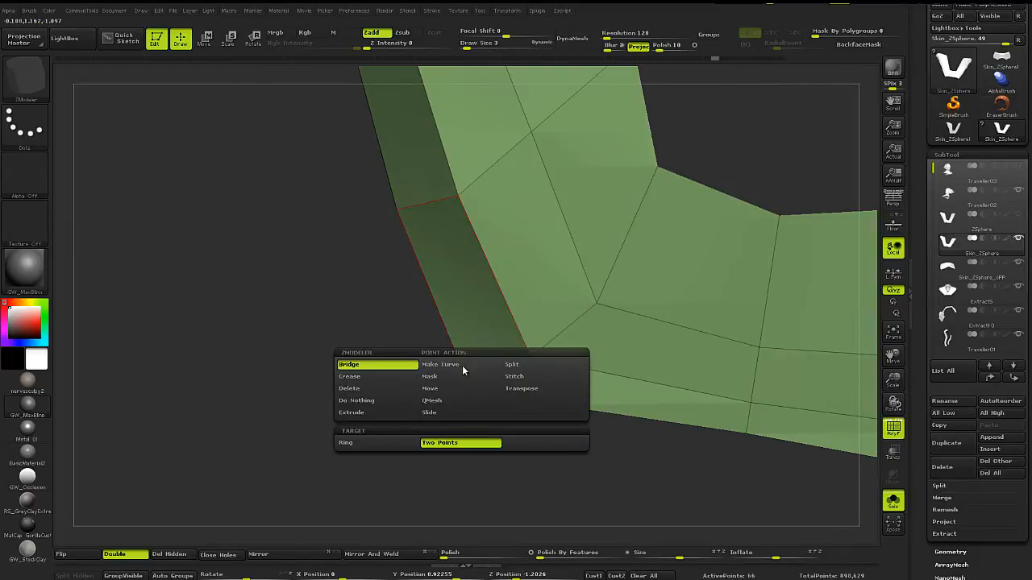
left_click(520, 377)
left_click(458, 360)
left_click(482, 418)
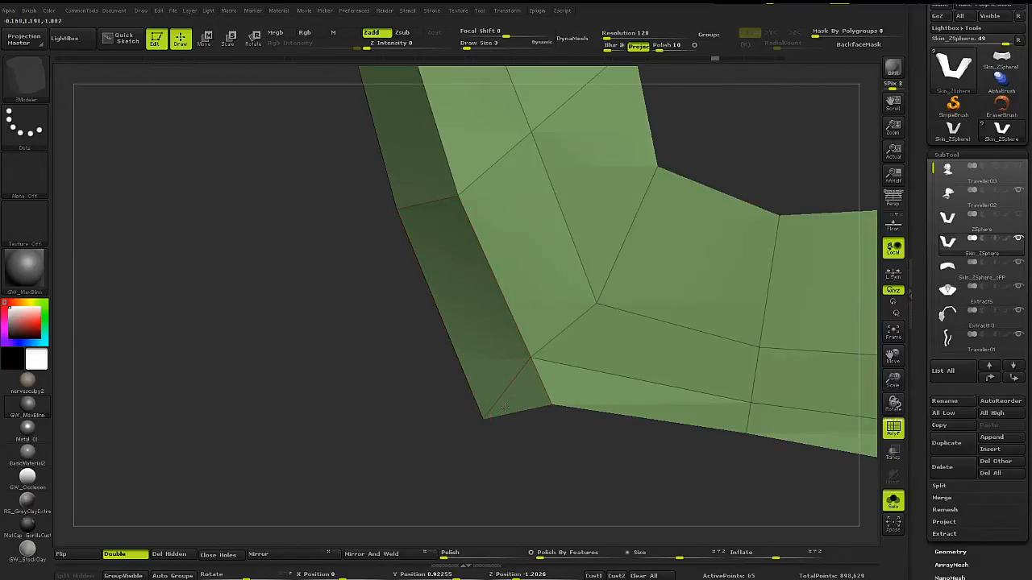
left_click(551, 406)
left_click(483, 418)
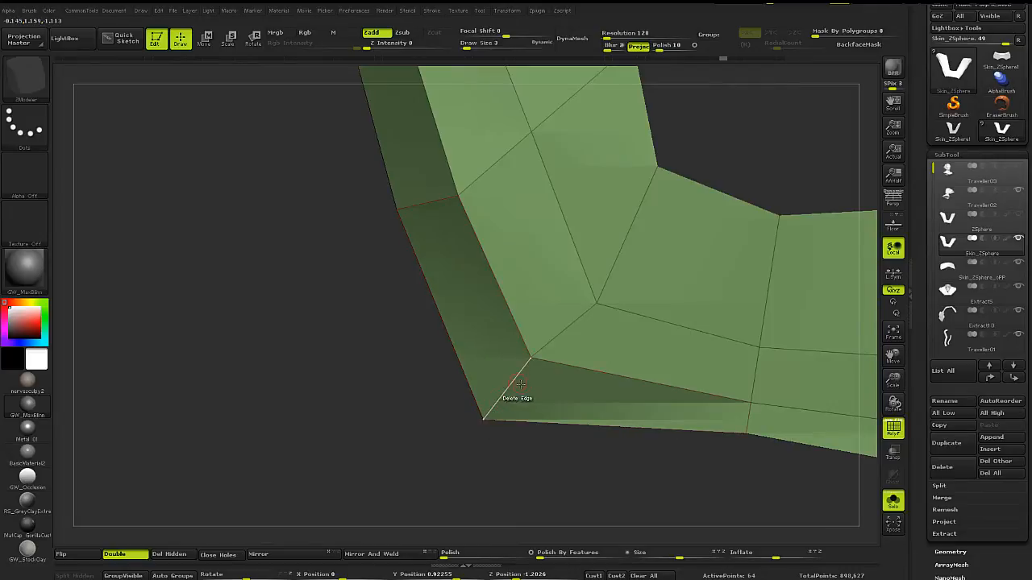
Check the rebuilt corner with the subdivision smoothing preview, and mirror and weld the mesh to the opposite side.
mouse_move(518, 384)
right_mouse_down("ctrl")
mouse_move(530, 341)
mouse_move(613, 347)
mouse_move(516, 369)
right_mouse_up("ctrl")
key("d")
key("shift+f")
key("shift+f")
key("shift+f")
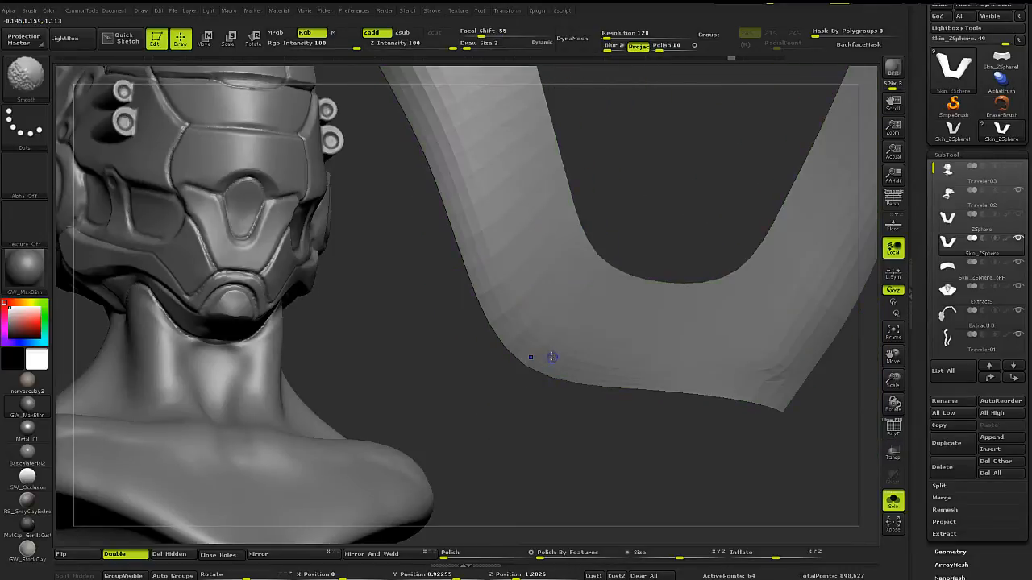
key("shift+d")
key("shift+f")
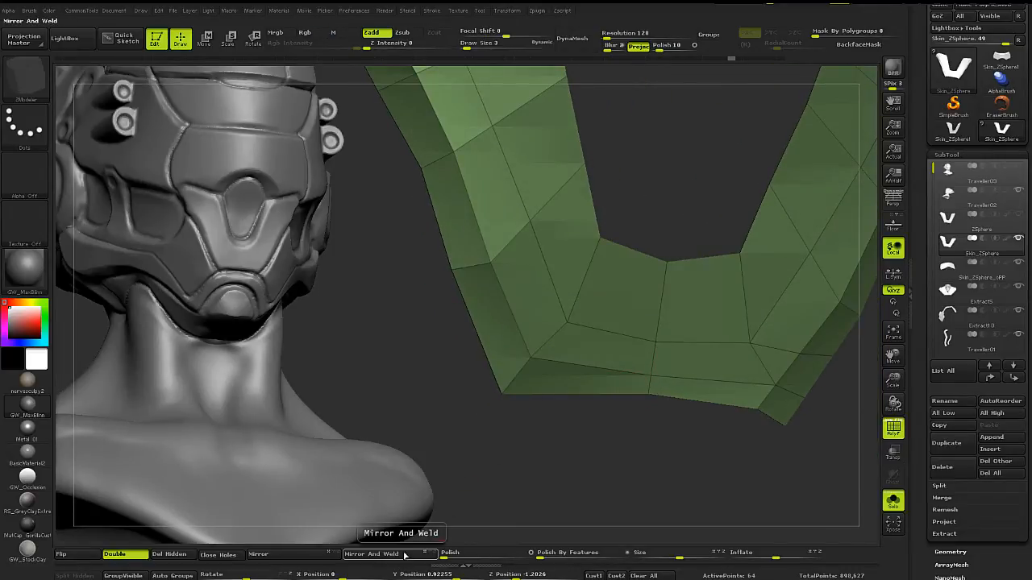
Set the edge action to Insert and add an edge loop around the outer side wall, close to the front rim.
key("space")
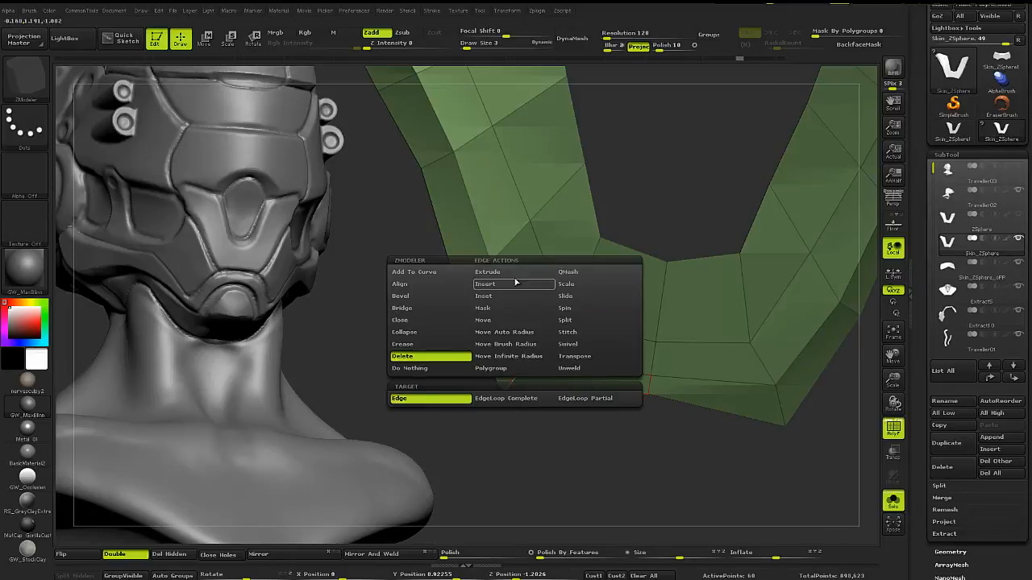
left_click(516, 282)
left_click_drag(523, 370, 532, 360)
Examine the whole V's subdivision-smoothed shape with and without the wireframe.
key("shift+f")
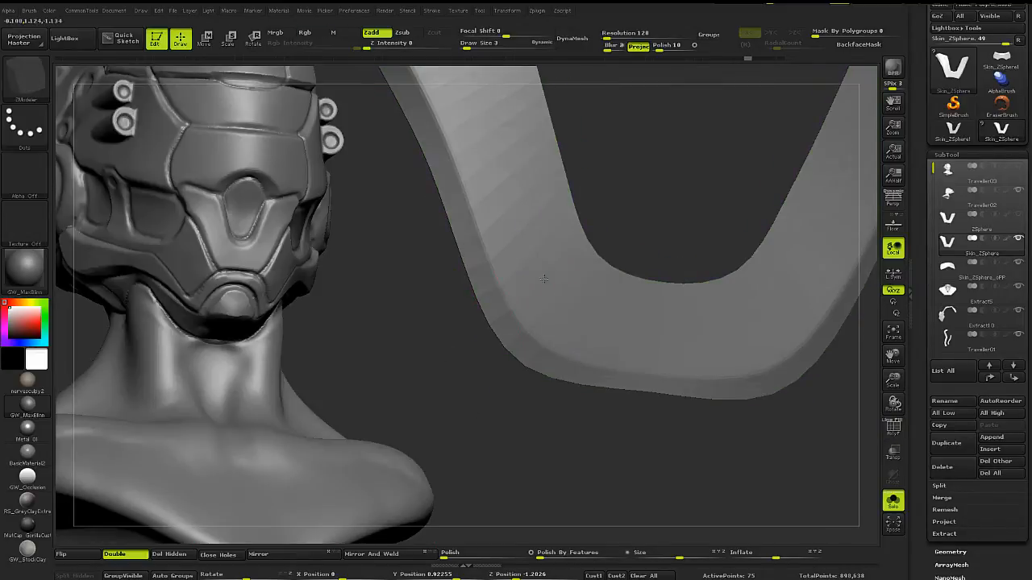
right_click_drag(546, 275, 480, 312, "ctrl")
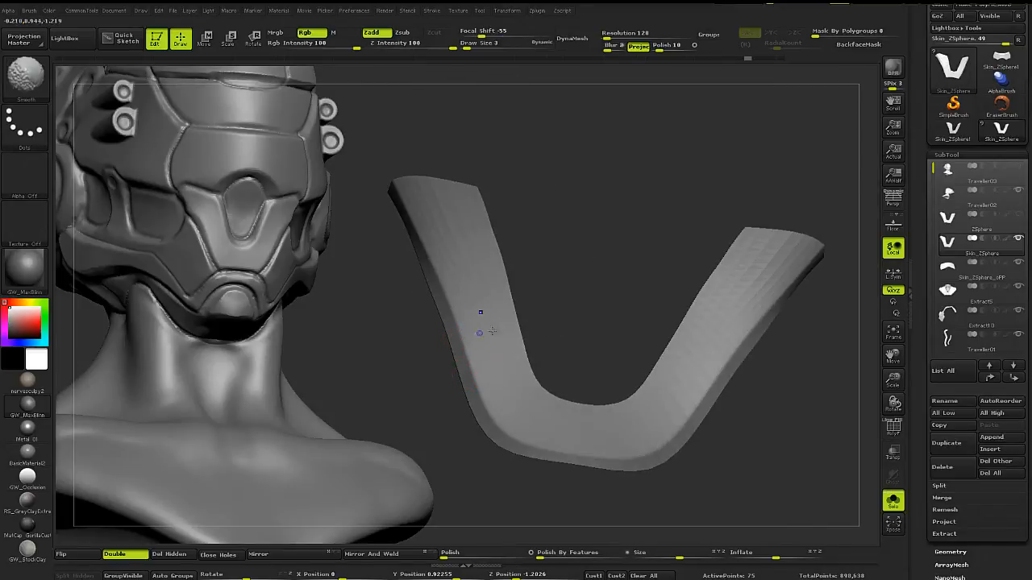
key("shift+f")
key("shift+f")
key("shift+f")
key("shift+f")
key("shift+f")
key("shift+d")
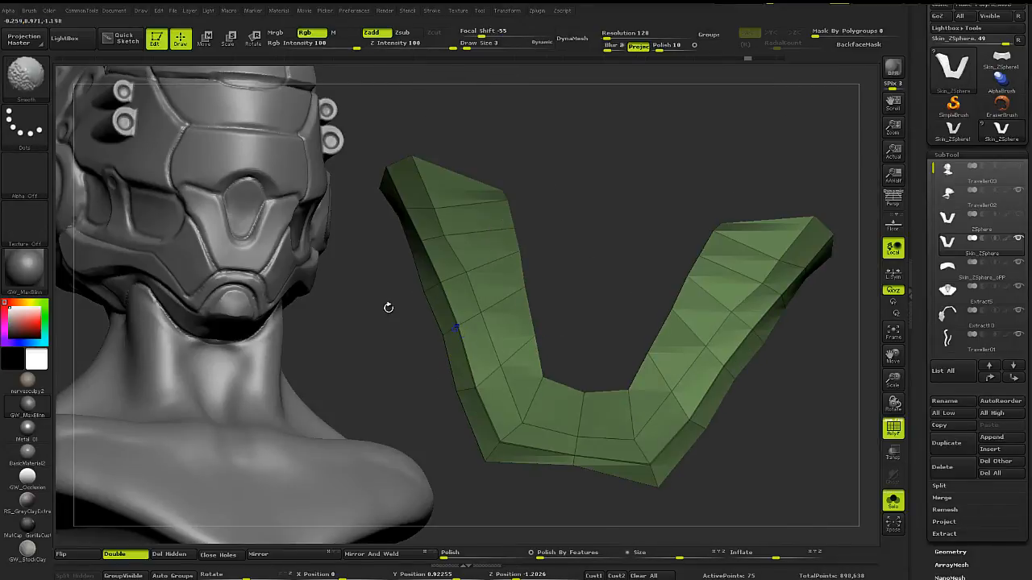
Undo the edge loop inserted around the outer side wall.
right_click_drag(449, 421, 461, 332, "alt")
right_click_drag(587, 341, 577, 295)
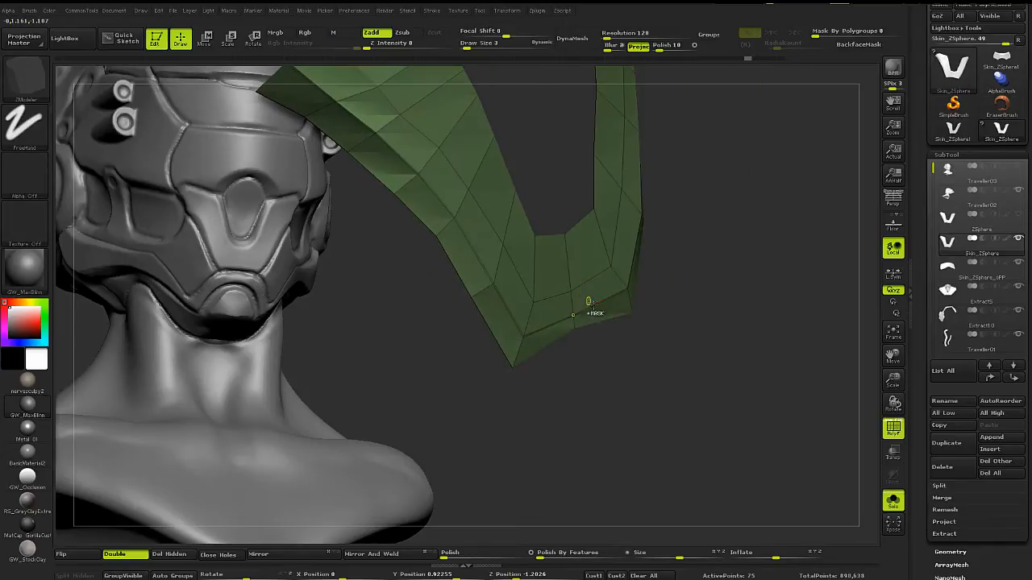
key("ctrl+z")
Switch to the Move brush at draw size 10 and pull the side wall's outer edge down at the V's bottom centre.
key("b")
key("m")
key("v")
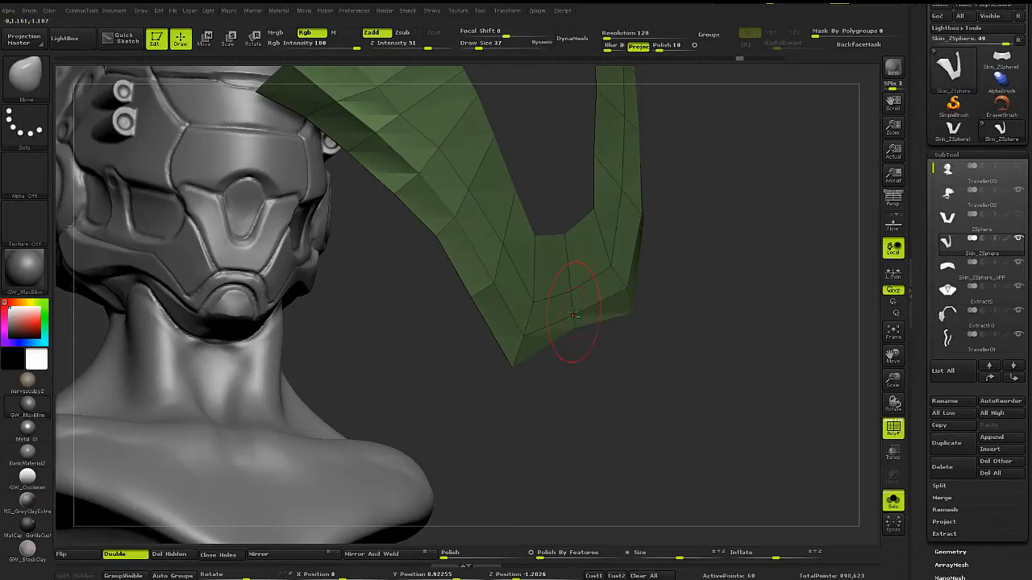
key("s")
left_click_drag(583, 313, 579, 313)
right_click_drag(579, 315, 573, 330)
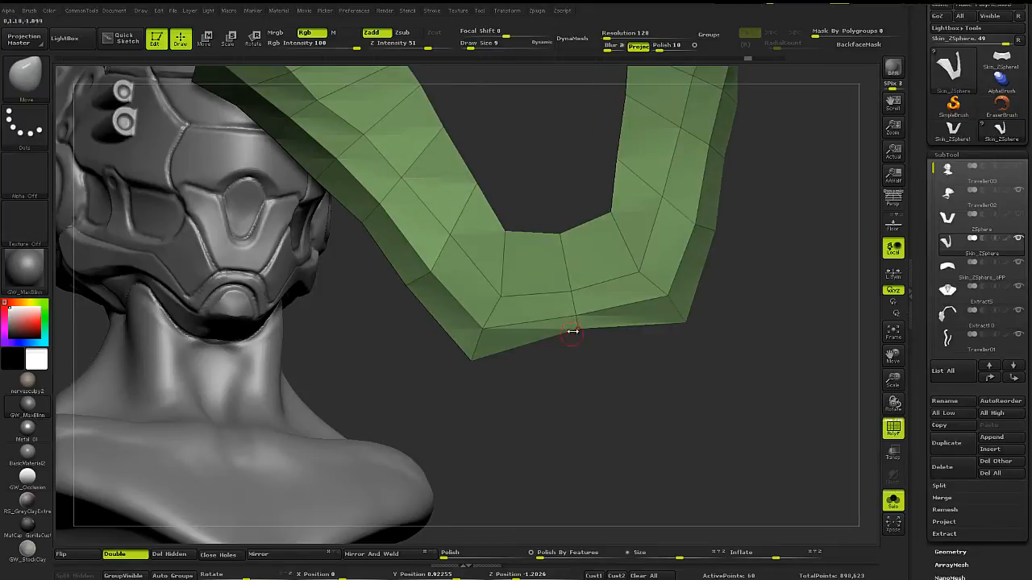
key("s")
left_click_drag(582, 331, 579, 331)
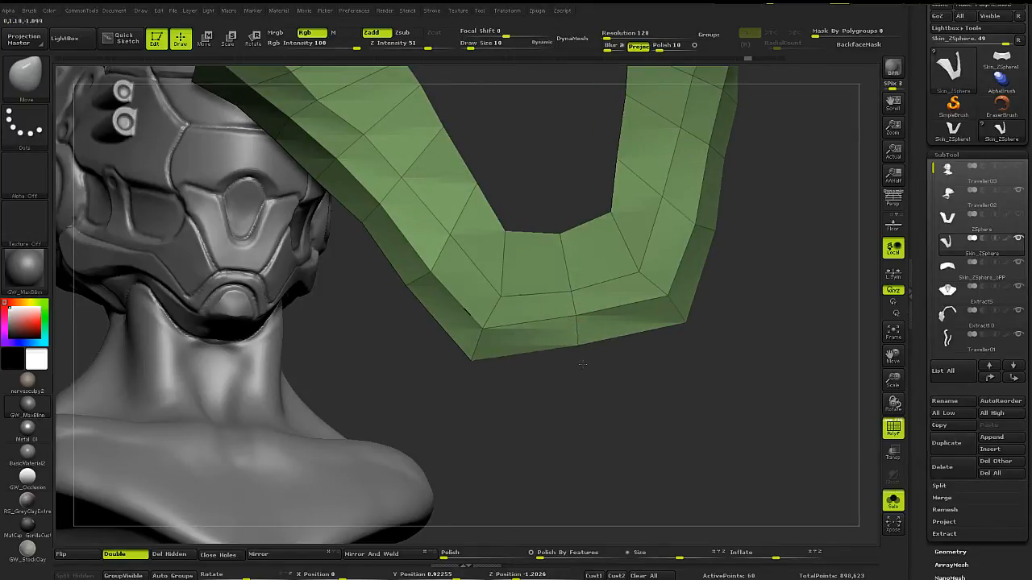
Inspect the V from the front and side with the subdivision smoothing preview.
right_click_drag(539, 316, 573, 281)
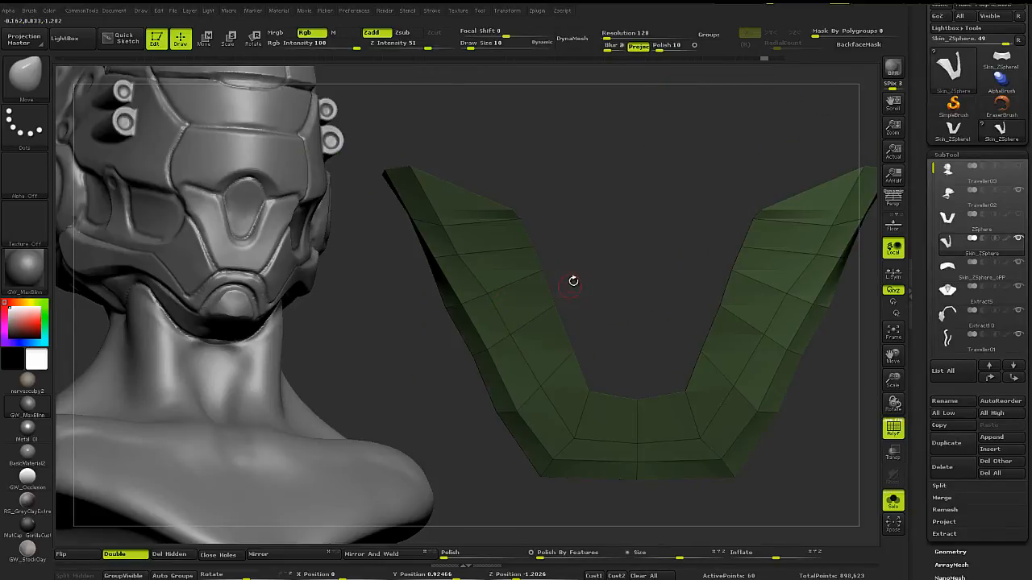
key("d")
key("shift+f")
right_click_drag(640, 206, 624, 229)
key("shift+f")
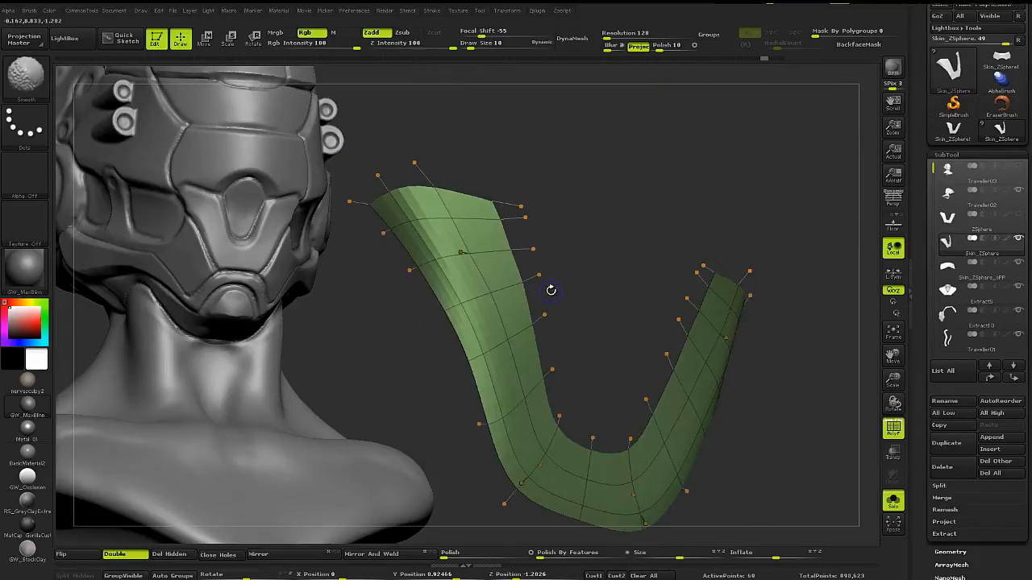
key("shift+d")
mouse_move(528, 302)
right_mouse_down()
mouse_move(562, 309)
mouse_move(595, 295)
right_mouse_up()
Switch to the ZModeler brush, try giving the V thickness with QMesh on all polygons, and undo each attempt.
key("b")
key("z")
key("m")
left_click_drag(514, 300, 503, 301)
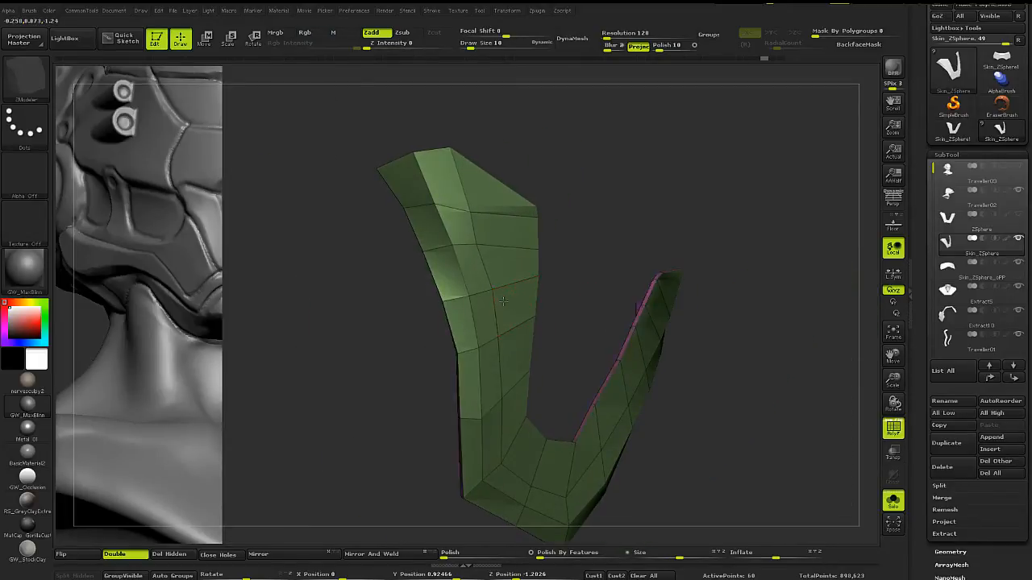
key("ctrl+z")
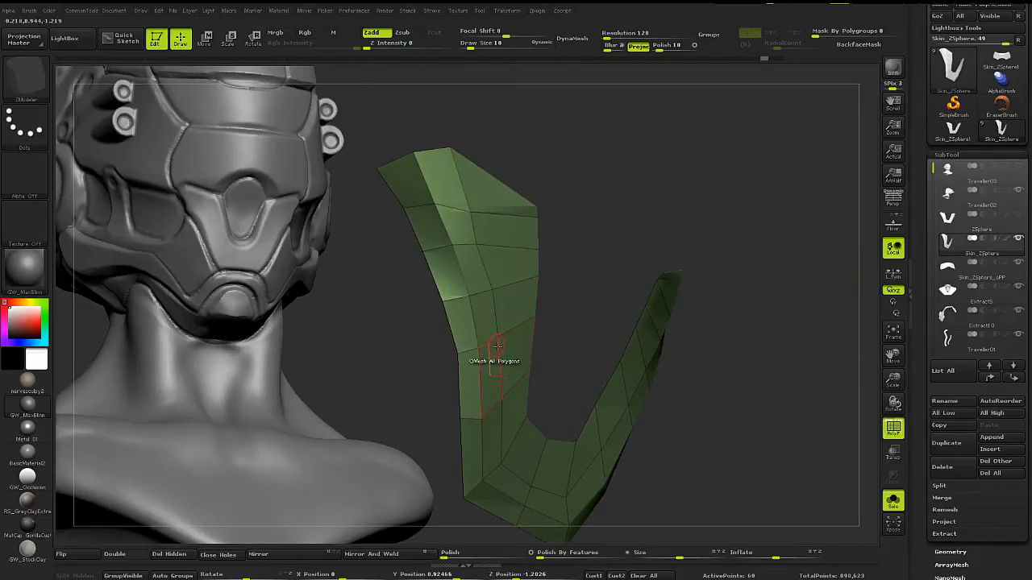
left_click_drag(497, 346, 482, 352)
key("ctrl+z")
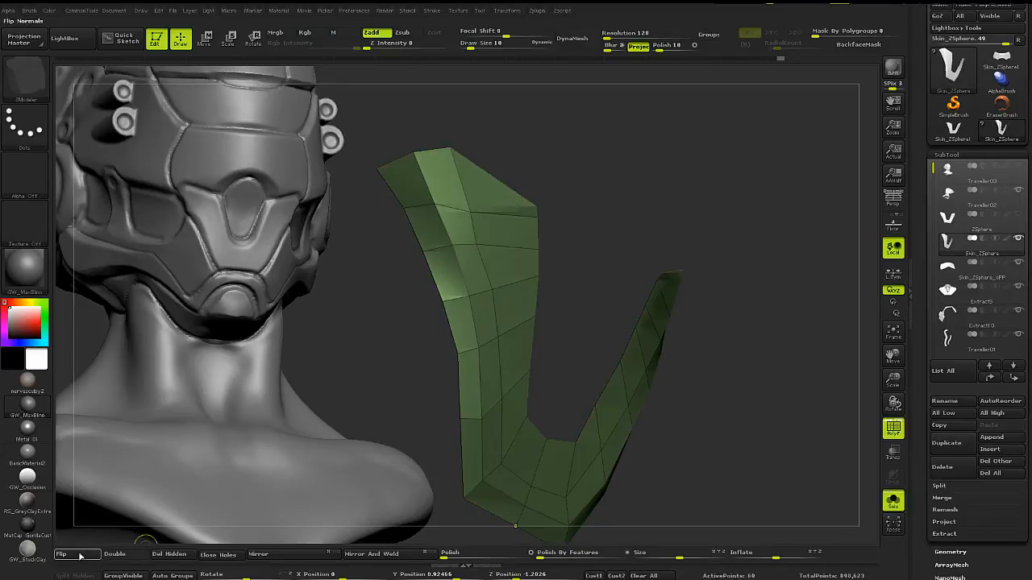
Flip the V's normals and give it thickness by extruding all polygons with the QMesh tool.
left_click(81, 556)
left_click_drag(572, 339, 595, 373)
left_click_drag(435, 345, 495, 326, "alt")
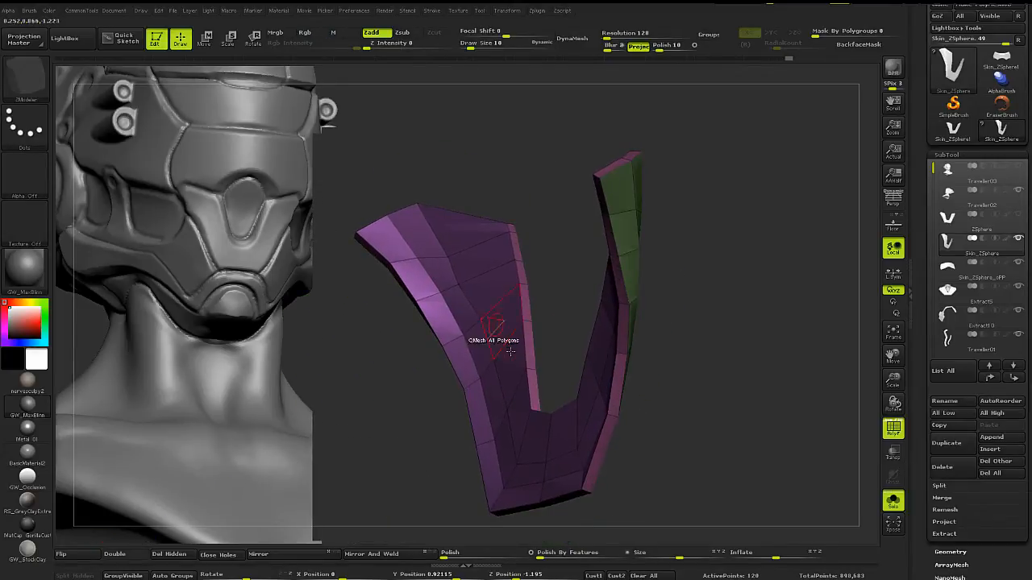
Inspect the thickened V from several sides, with and without the subdivision smoothing preview and polygroup wireframe.
left_click_drag(685, 351, 643, 319)
key("shift+s")
key("d")
key("shift+f")
key("shift+f")
key("shift+f")
key("shift+d")
key("shift+s")
key("shift+f")
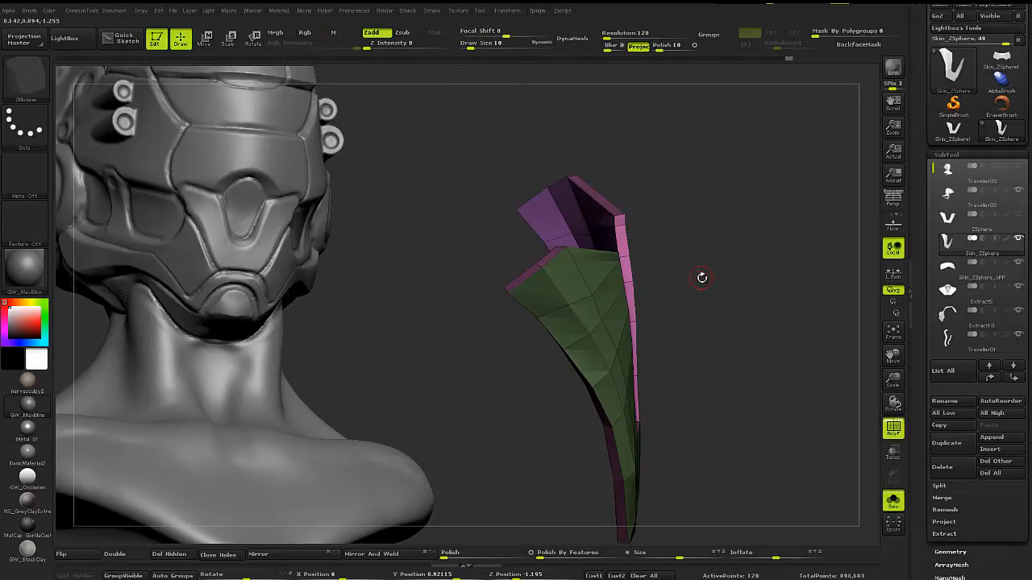
Set the draw size to 4, insert an edge loop around the V's thin rim wall, and check it in the smoothing preview.
key("s")
mouse_move(701, 277)
left_mouse_down()
mouse_move(580, 282)
mouse_move(540, 310)
mouse_move(515, 274)
left_mouse_up()
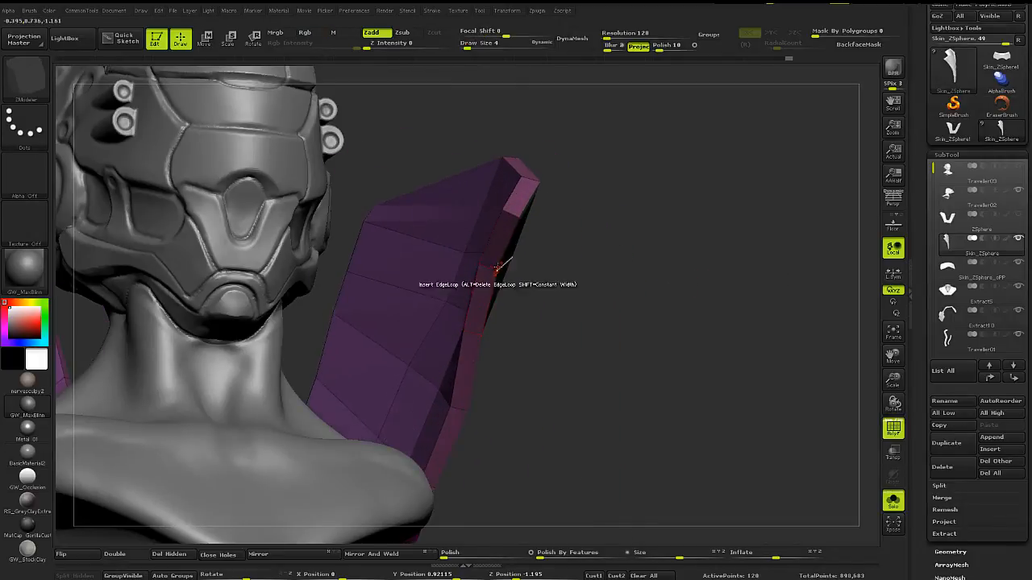
key("shift")
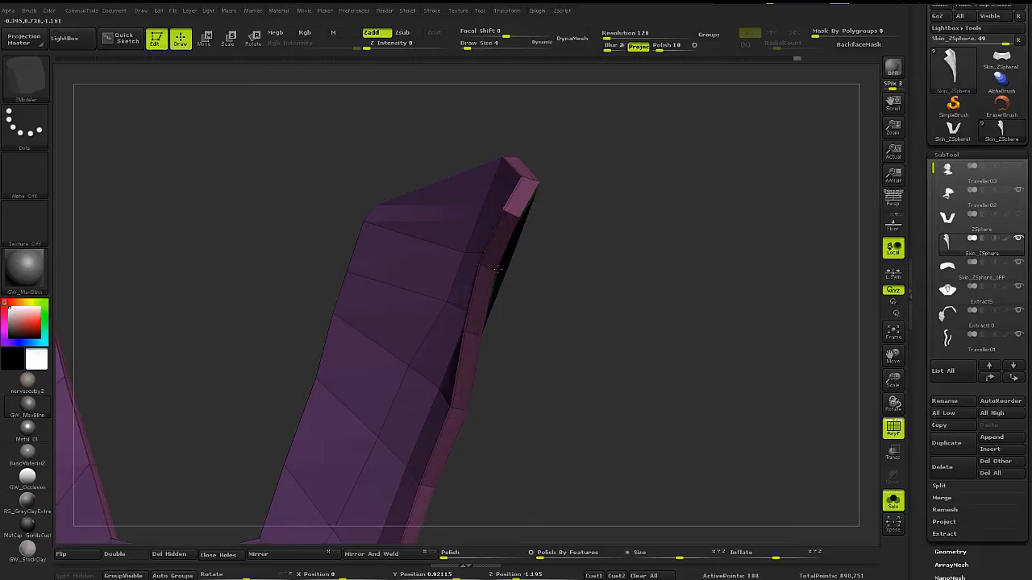
key("shift+f")
left_click_drag(574, 259, 490, 251)
right_click_drag(489, 251, 524, 357, "ctrl")
key("shift+f")
key("shift+f")
key("shift+f")
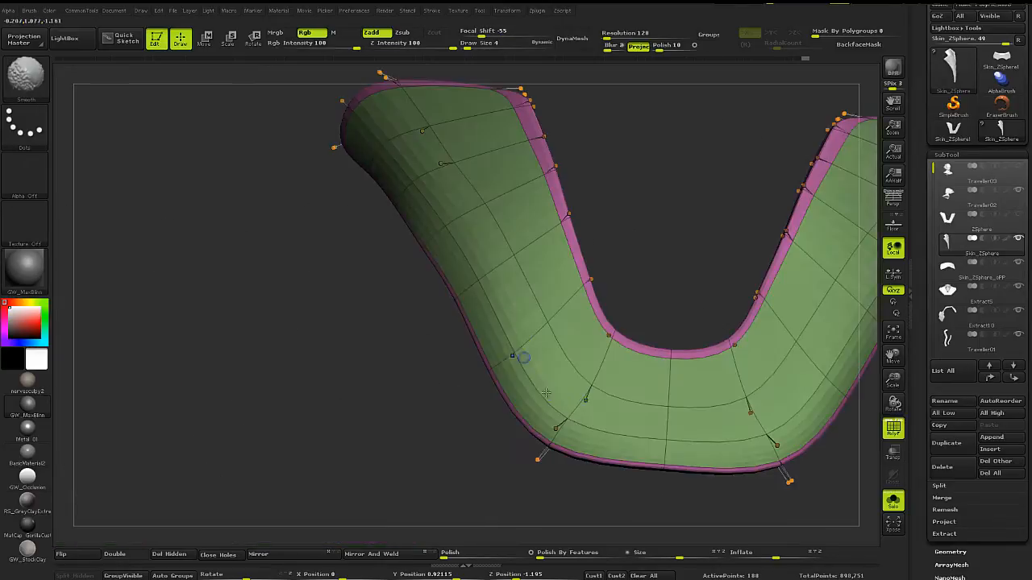
Insert more edge loops along the outer bevel at the V's bottom corner and preview the smoothed result.
key("shift+d")
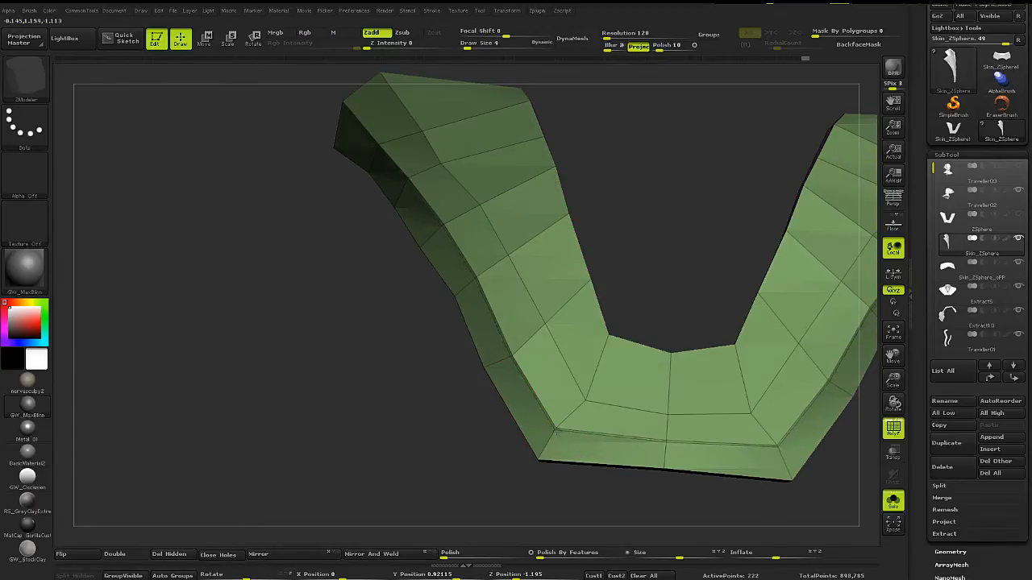
left_click(545, 443)
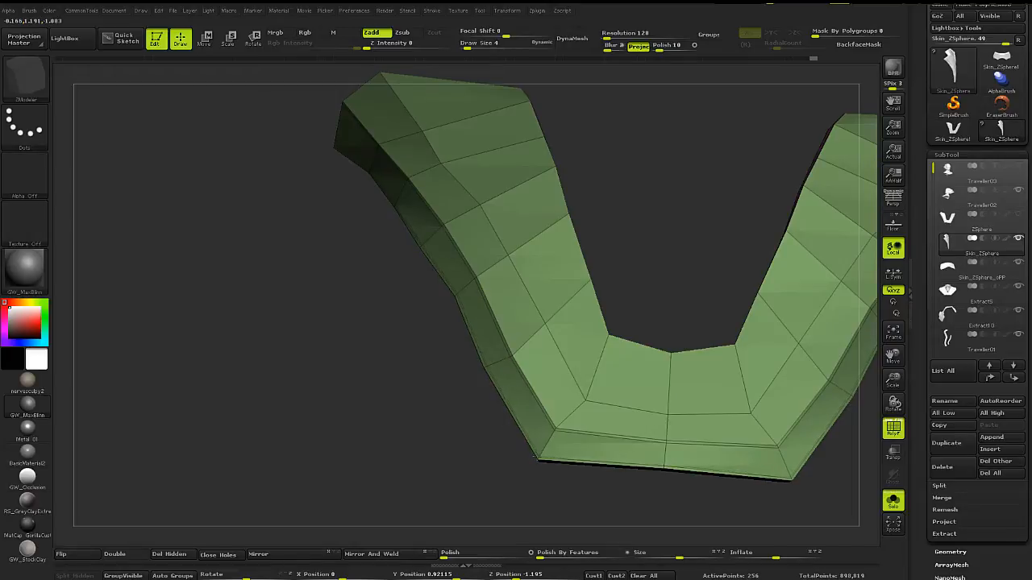
key("d")
key("shift+f")
right_click_drag(552, 375, 532, 325, "ctrl")
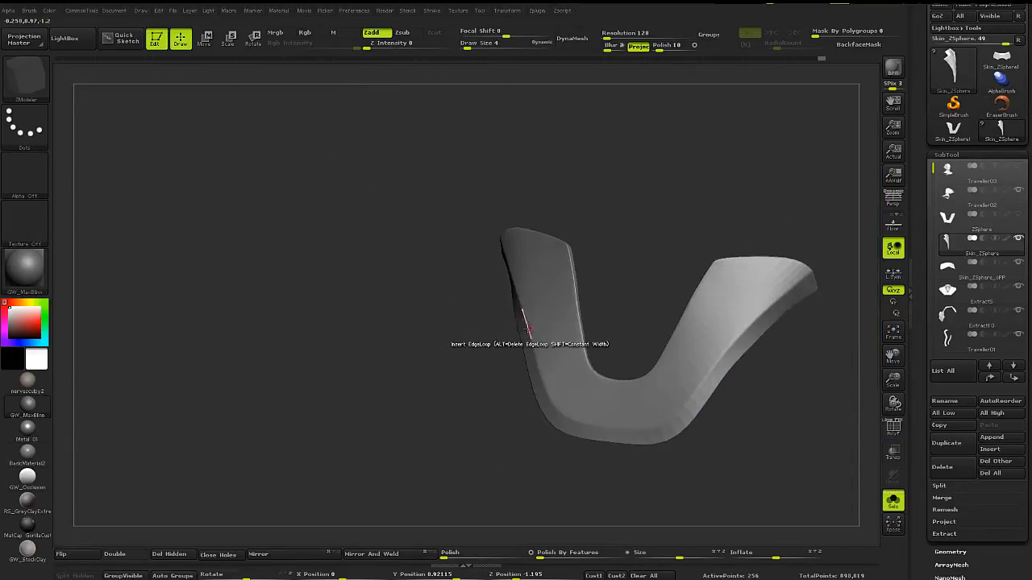
Check the shape from behind and insert an edge loop across the upper tip of the V's arm.
key("shift+s")
right_click_drag(521, 270, 675, 293)
key("shift+f")
key("shift+s")
right_click_drag(631, 231, 724, 337, "alt")
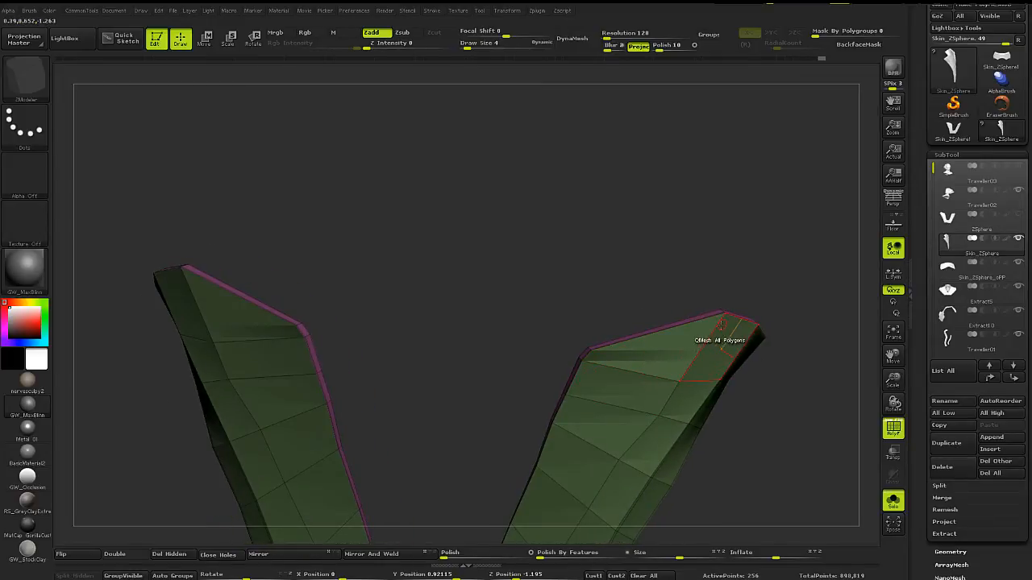
left_click_drag(721, 324, 722, 320)
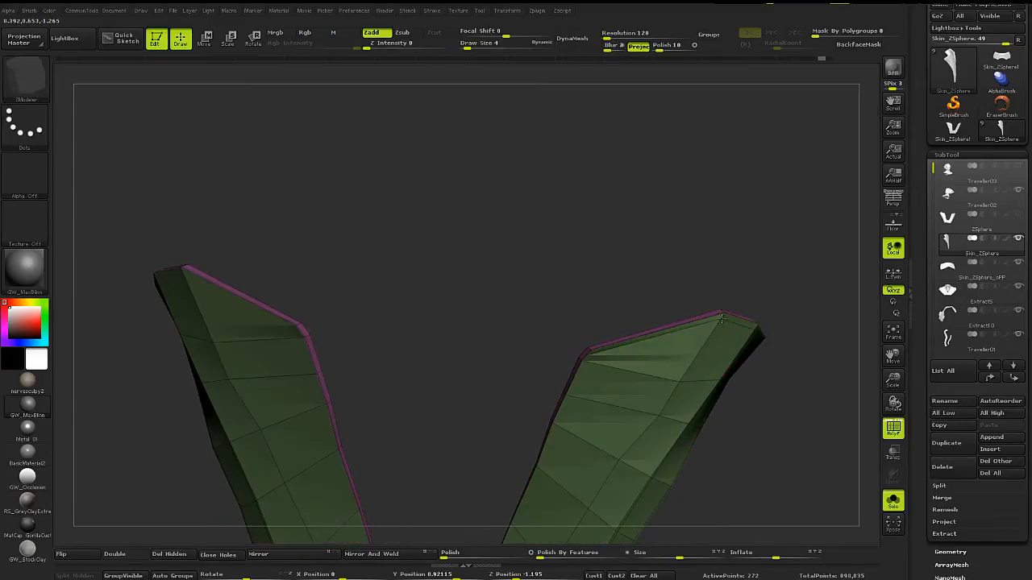
Review the smoothed V and undo all edge loops added since it was given thickness.
key("d")
key("shift+f")
right_click_drag(663, 295, 572, 321)
key("shift+f")
mouse_move(508, 358)
right_mouse_down()
mouse_move(618, 281)
mouse_move(537, 306)
mouse_move(603, 291)
right_mouse_up()
key("shift+f")
key("shift+d")
key("b")
key("z")
key("m")
key("ctrl")
right_click_drag(612, 238, 530, 281)
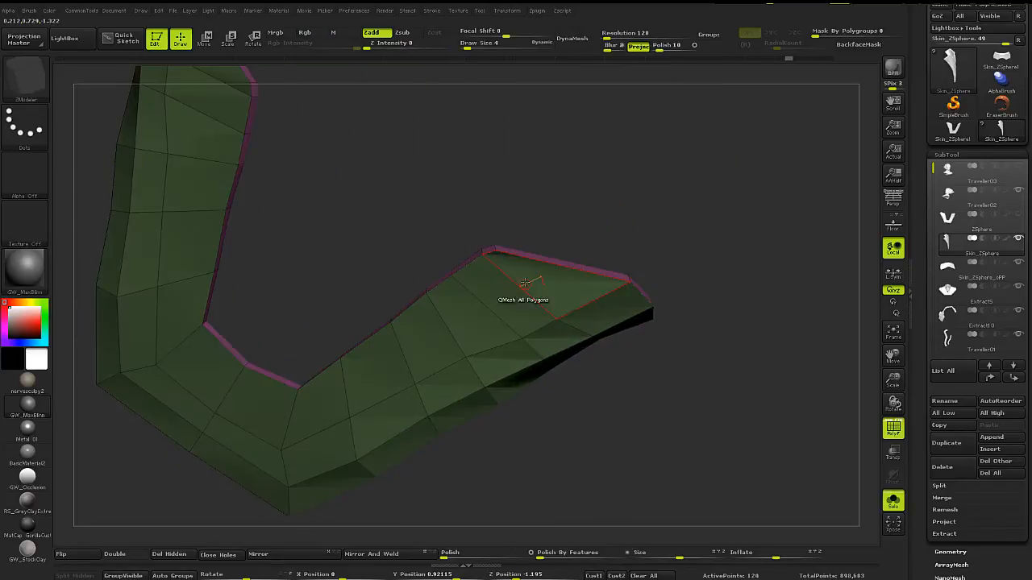
Apply Crease to the V's edges and compare it against the helmet in the smoothing preview.
right_click_drag(481, 219, 516, 275)
key("2")
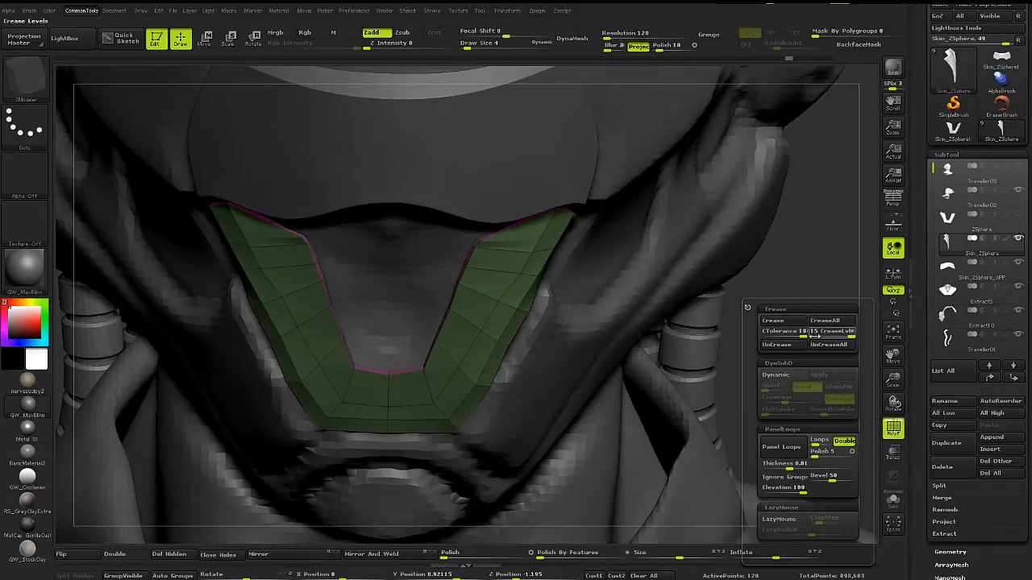
left_click(775, 321)
key("d")
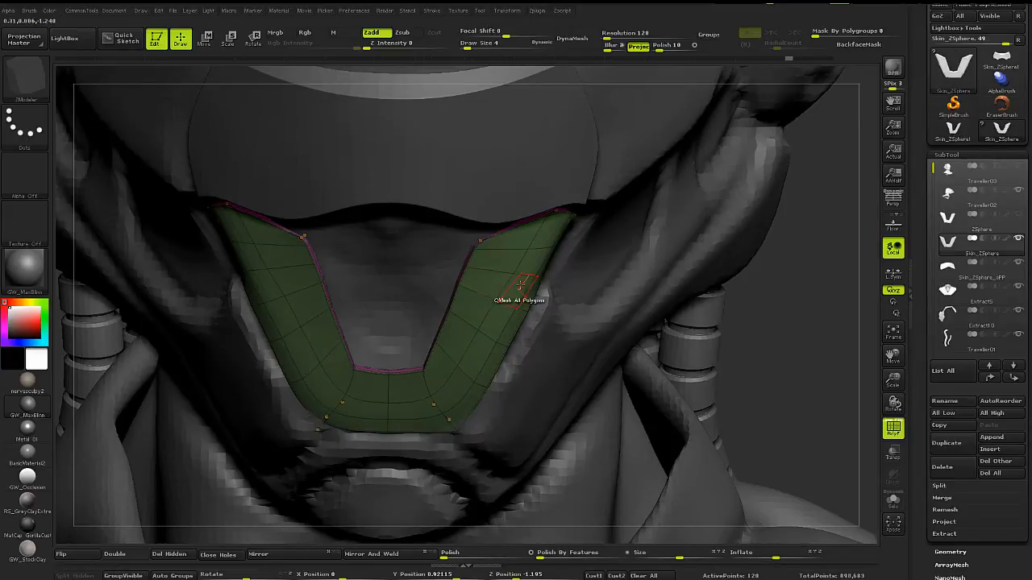
key("shift+f")
key("shift+f")
key("shift+f")
key("shift+f")
key("shift+f")
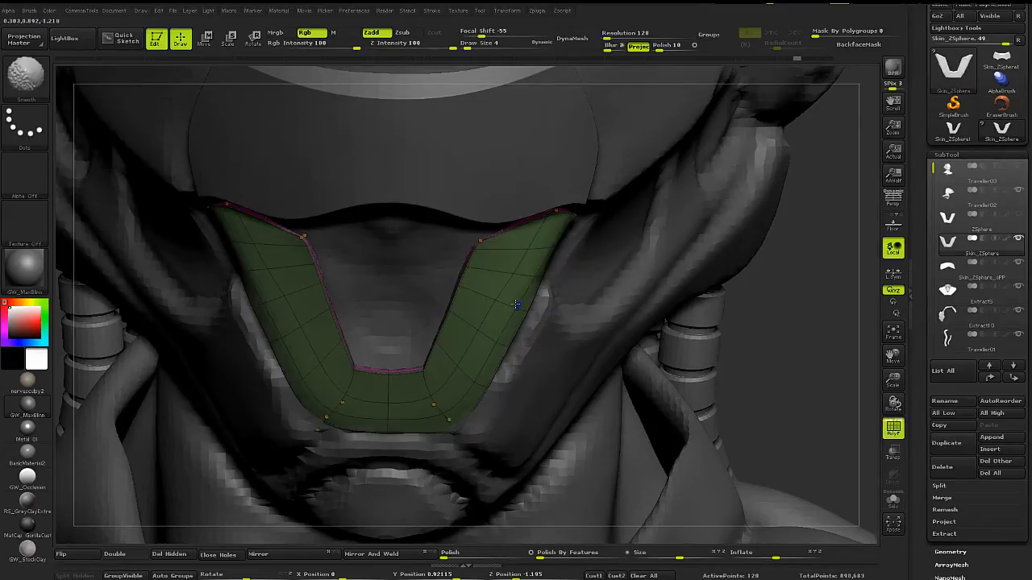
key("shift+d")
Enable X symmetry and use the Move brush at draw size 59 to pull the V's upper outer corners to the visor's lower corners.
right_click_drag(325, 302, 263, 269)
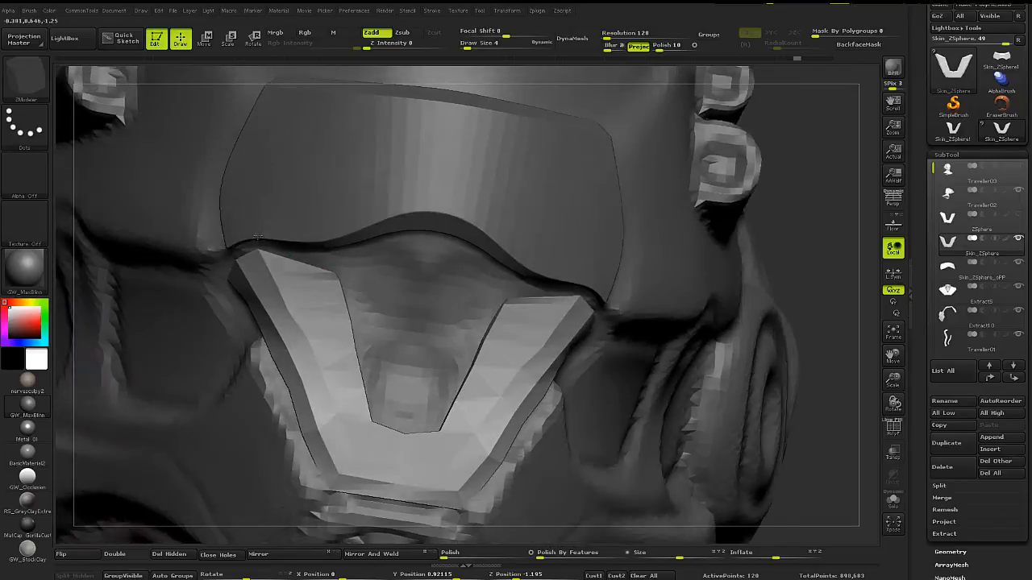
key("x")
key("b")
key("m")
key("v")
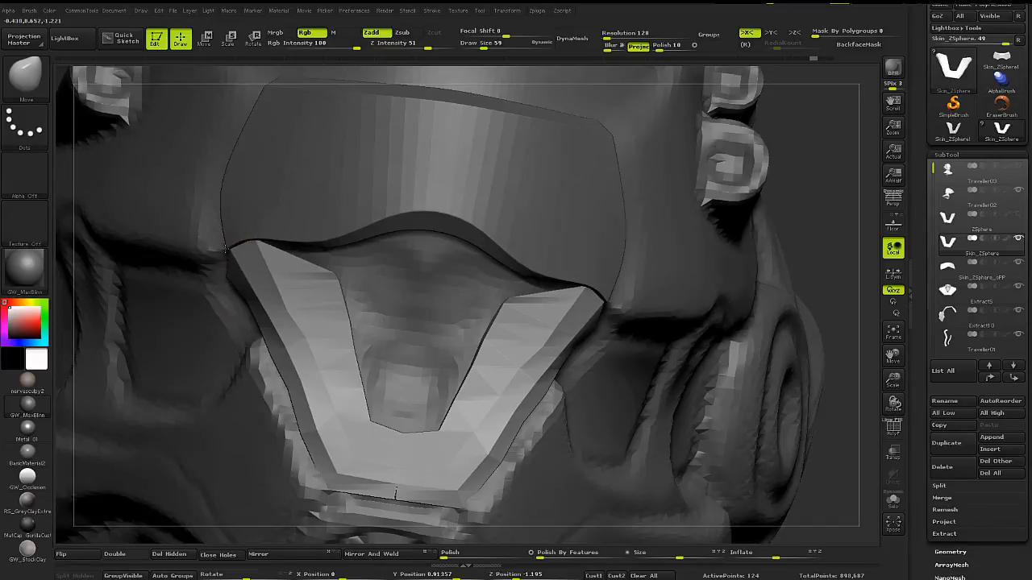
key("d")
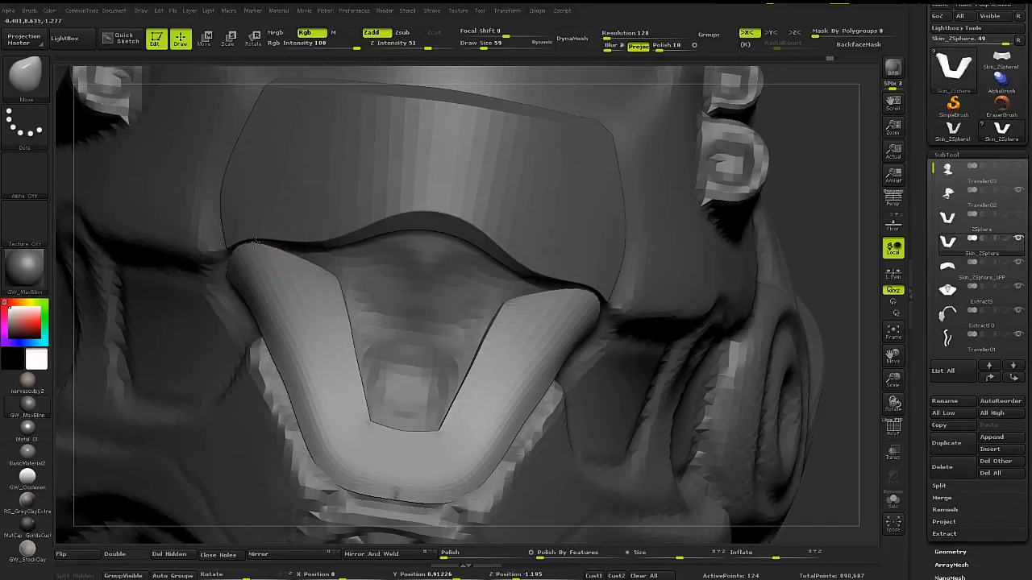
Set the draw size to 75 and fit the V's upper edges against the visor's underside, checking the smoothed shape.
key("s")
right_click_drag(241, 248, 229, 260)
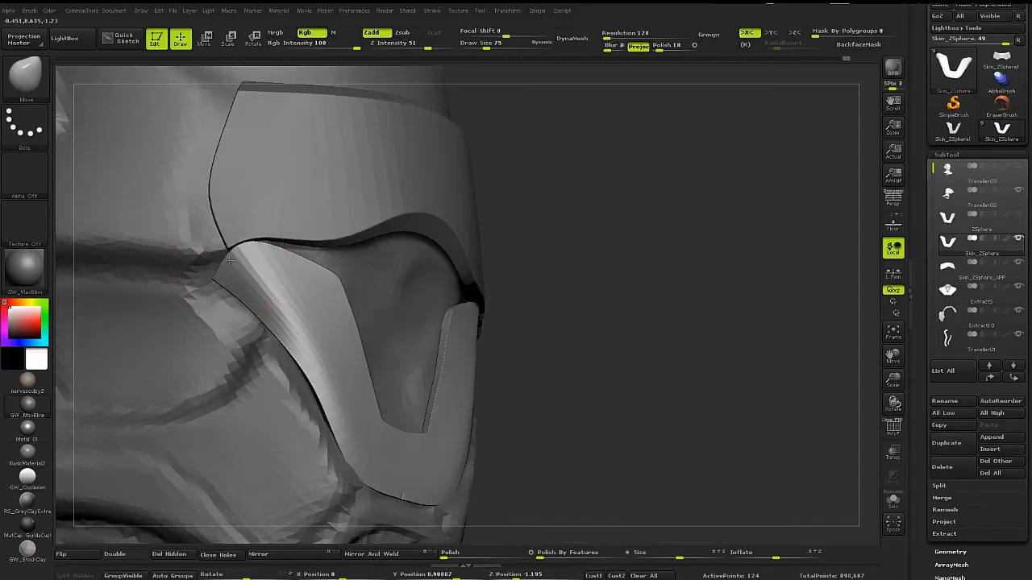
right_click_drag(315, 280, 334, 276)
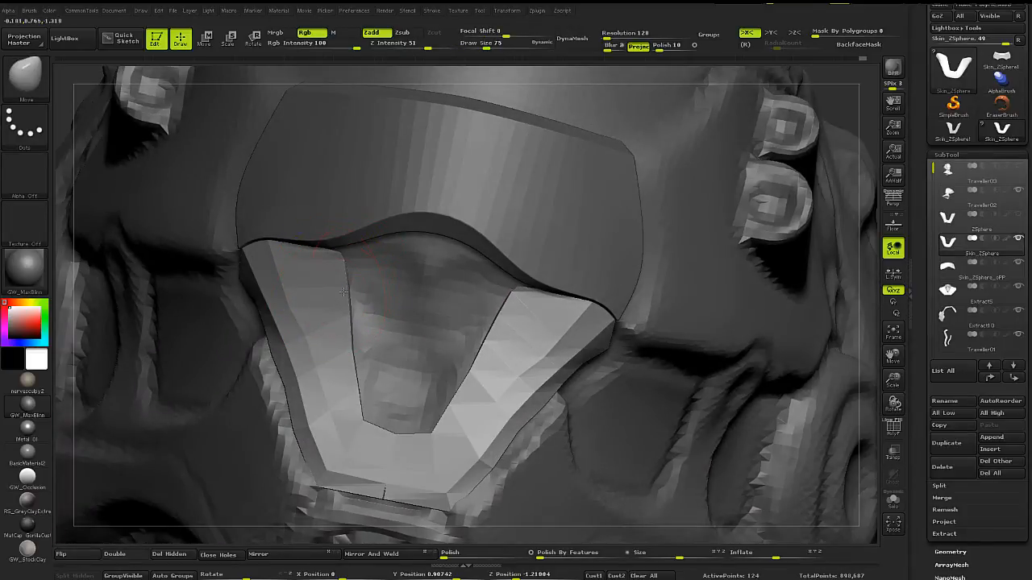
right_click_drag(495, 292, 436, 312)
key("d")
key("shift+f")
key("shift+f")
Select the Traveller02 head and build up the surface inside the V's opening with the Clay brush at draw size 75.
left_click(449, 304, "alt")
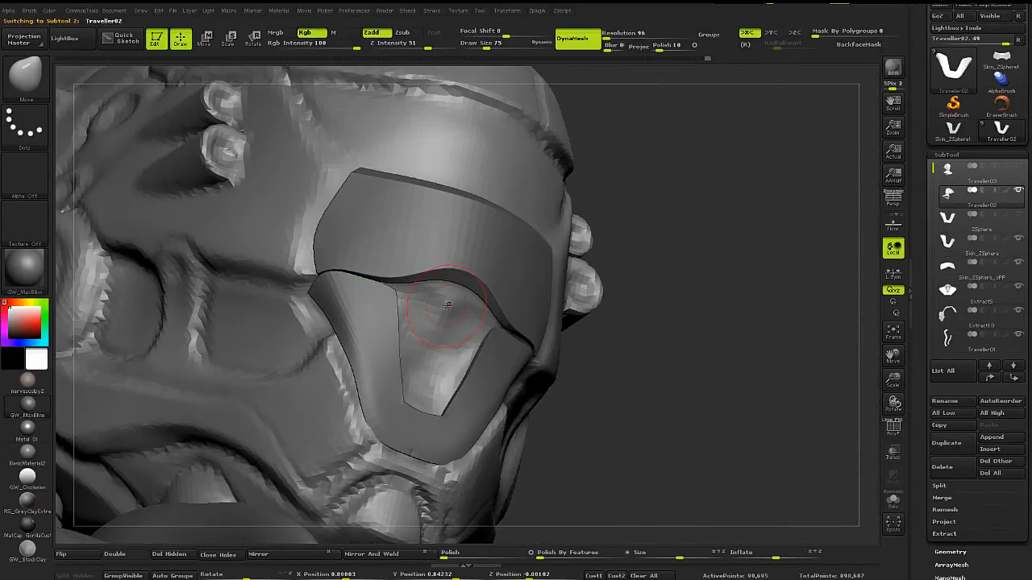
mouse_move(450, 297)
left_mouse_down()
mouse_move(430, 333)
mouse_move(461, 351)
mouse_move(363, 369)
mouse_move(367, 391)
mouse_move(419, 403)
left_mouse_up()
key("s")
left_click_drag(431, 340, 432, 341)
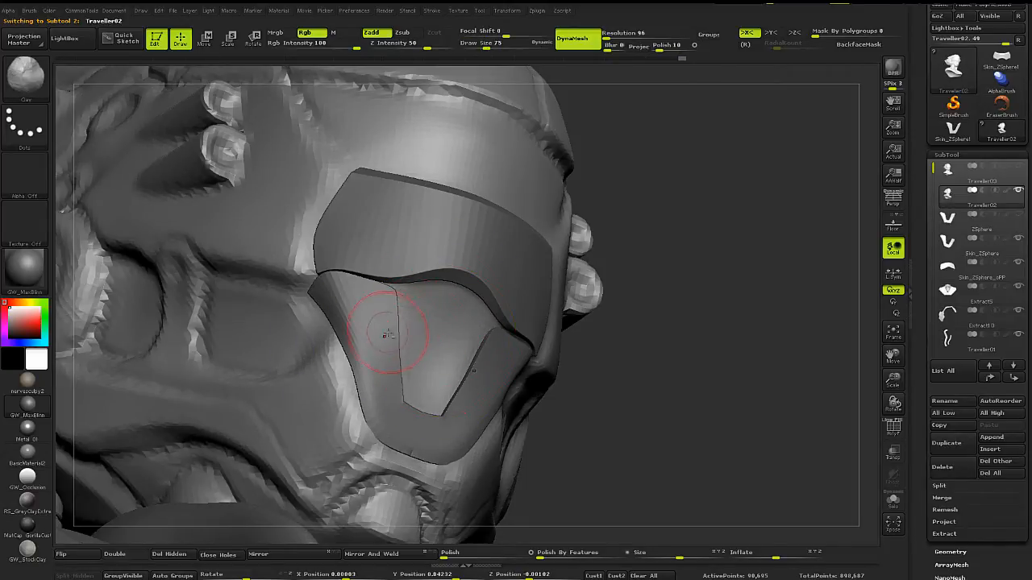
mouse_move(375, 359)
right_mouse_down()
mouse_move(323, 314)
mouse_move(387, 263)
mouse_move(382, 242)
mouse_move(391, 253)
right_mouse_up()
Reselect the V plate and use the Move brush at draw size 122 to pull its inner upper corners toward the visor.
left_click(340, 304, "alt")
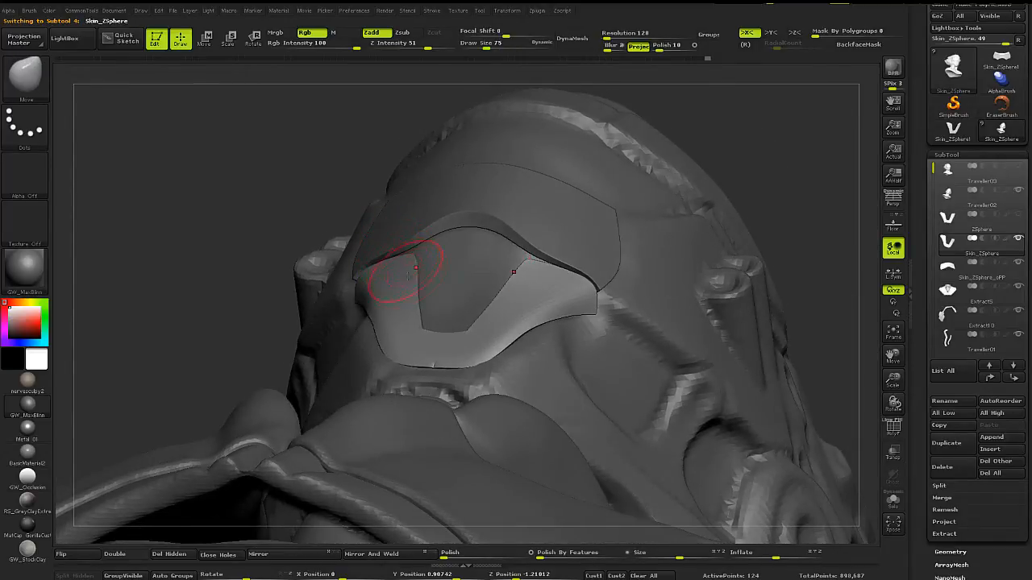
key("shift+d")
key("s")
left_click_drag(410, 267, 417, 266)
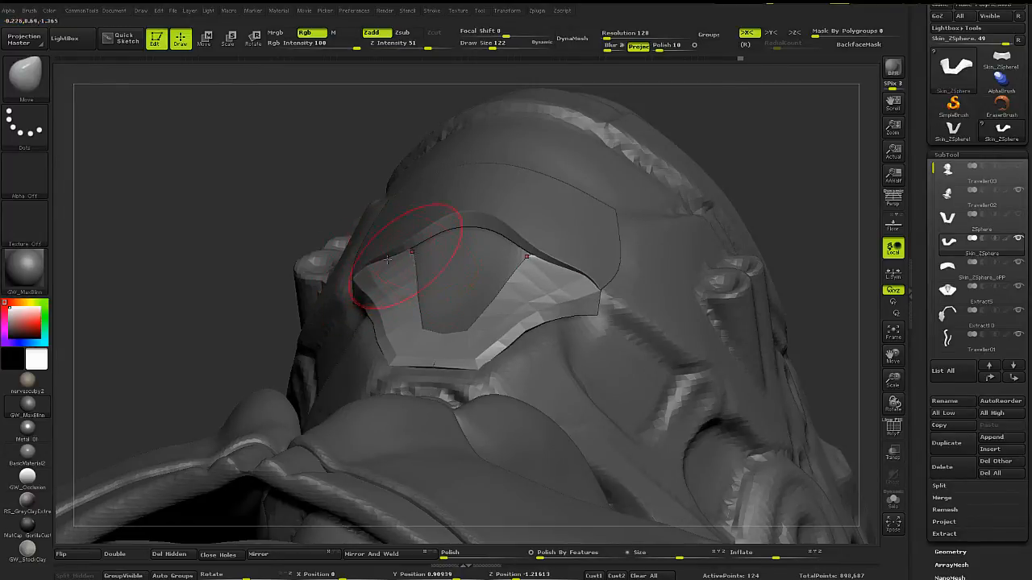
right_click_drag(386, 259, 408, 253)
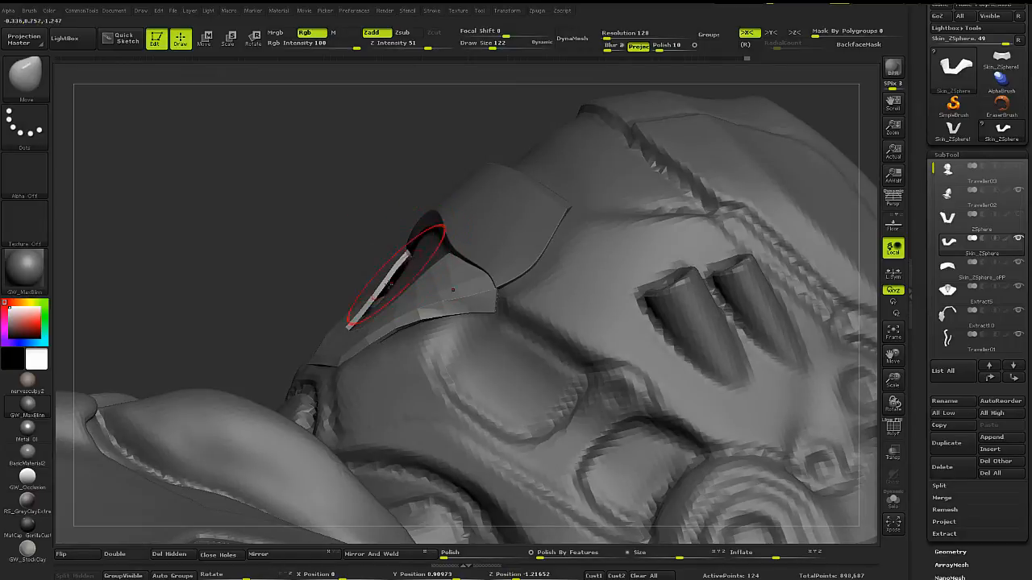
Set the draw size to 82 and straighten the V's inner edge in side view with the Move brush.
right_click_drag(378, 287, 278, 302)
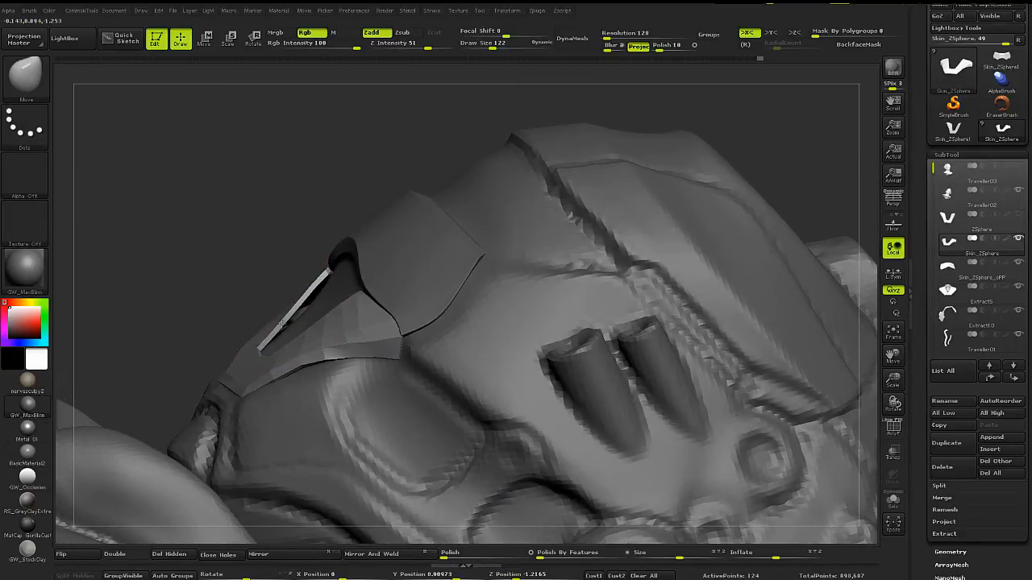
key("s")
left_click_drag(263, 350, 256, 350)
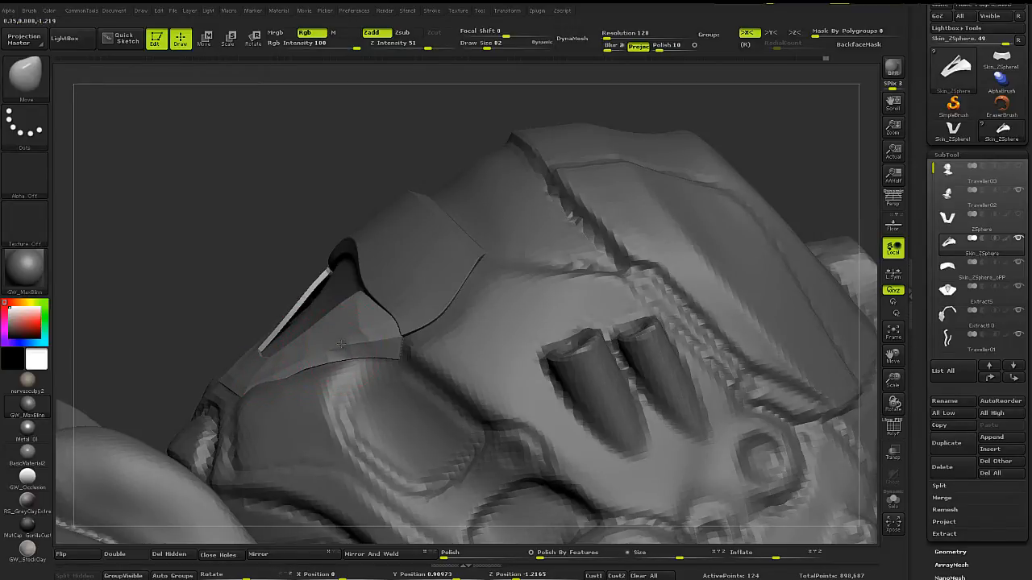
right_click_drag(329, 325, 484, 306)
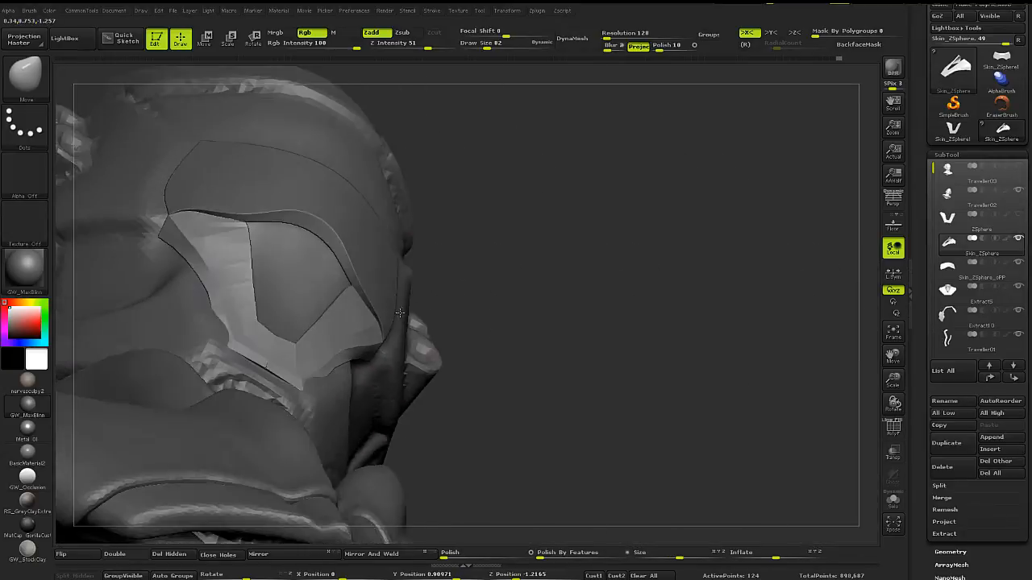
mouse_move(360, 301)
right_mouse_down()
mouse_move(355, 340)
mouse_move(282, 346)
right_mouse_up()
Review the V's wireframe on the helmet and remove the creases from its edges with UnCrease.
key("d")
key("shift+f")
key("shift+f")
key("shift+f")
key("shift+d")
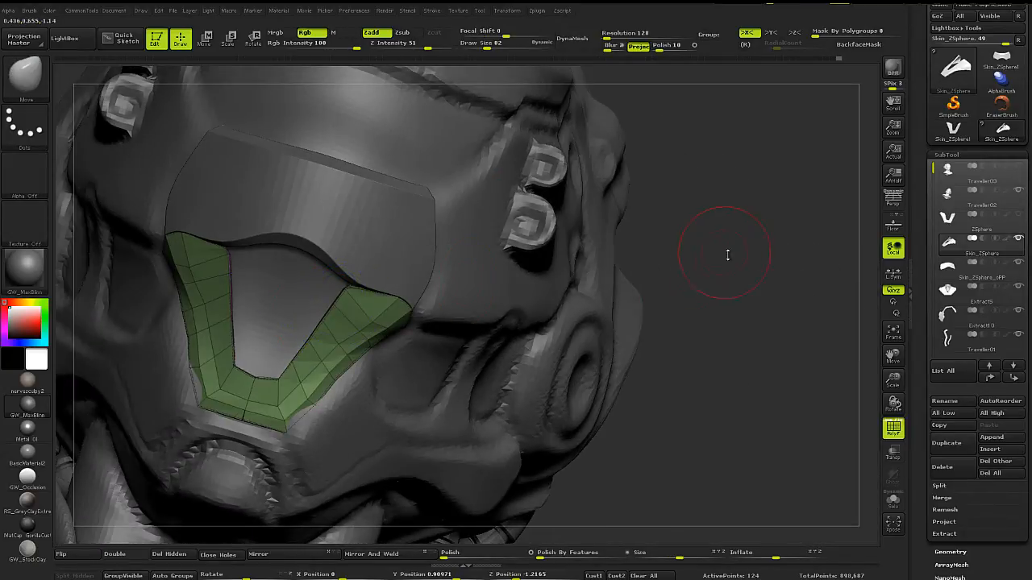
key("space")
left_click(747, 288)
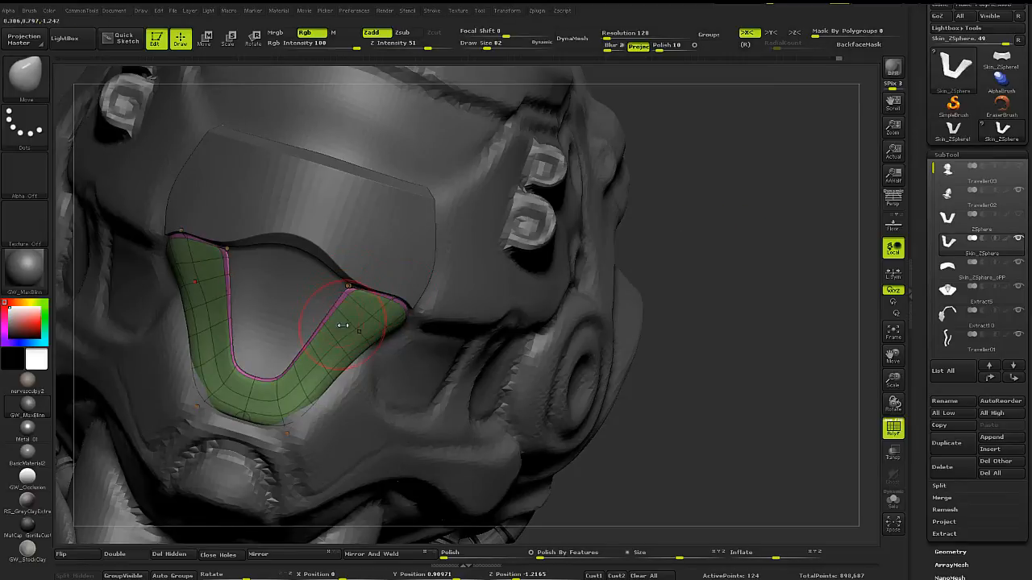
Set the draw size to 39 and inspect the isolated V from several angles in the smoothing preview.
key("s")
left_click_drag(343, 326, 334, 325)
key("shift+f")
mouse_move(539, 193)
right_mouse_down()
mouse_move(334, 305)
mouse_move(414, 259)
mouse_move(425, 294)
right_mouse_up()
key("shift+s")
key("shift+s")
right_click_drag(266, 218, 421, 256)
right_click(534, 274)
key("shift+s")
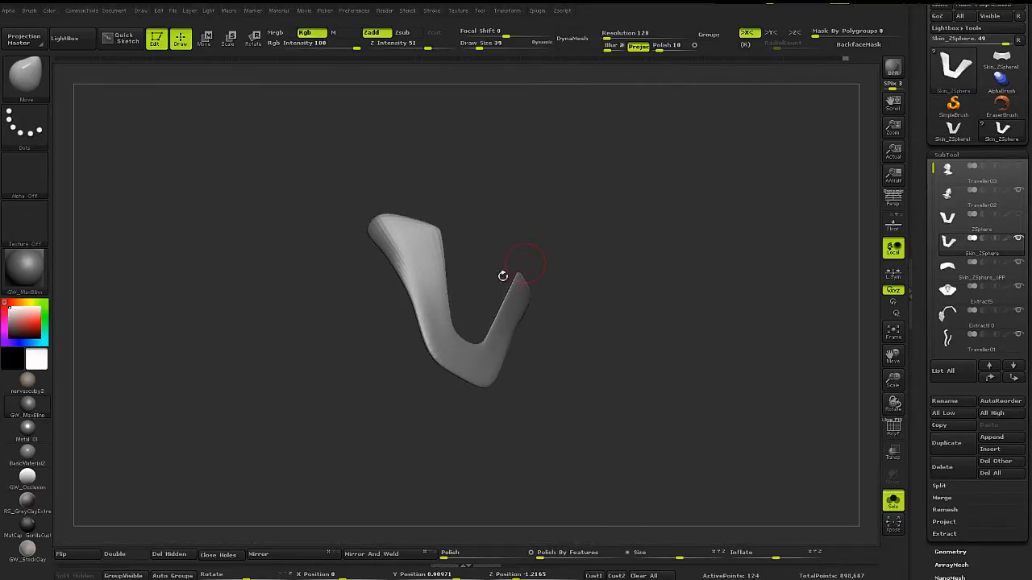
mouse_move(503, 276)
right_mouse_down()
mouse_move(428, 312)
mouse_move(498, 258)
right_mouse_up()
key("shift+d")
Switch to the ZModeler brush at draw size 13 and insert an edge loop around the V's rim wall.
key("s")
left_click_drag(531, 257, 540, 256)
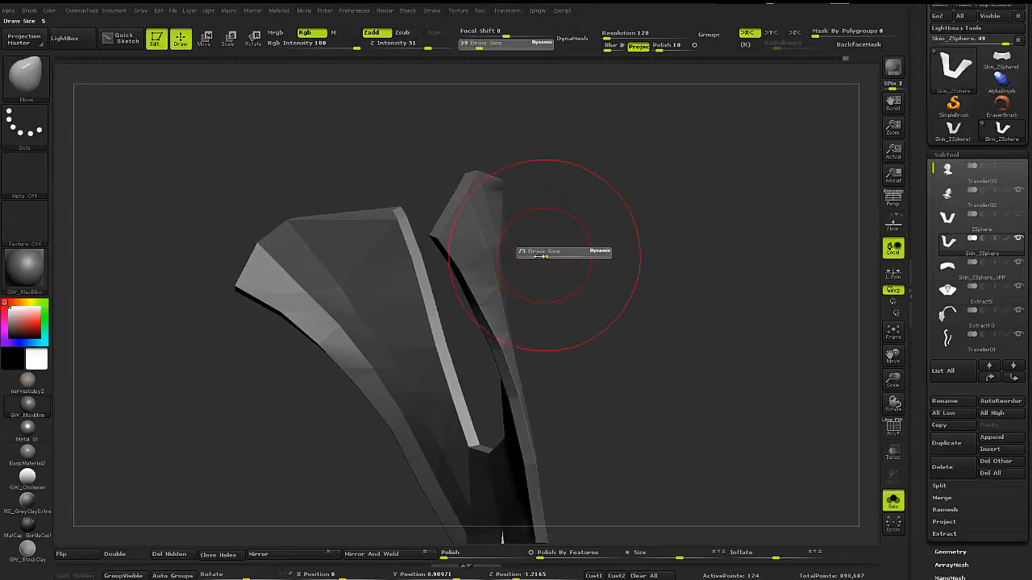
key("b")
key("z")
key("m")
mouse_move(428, 212)
right_mouse_down()
mouse_move(516, 230)
mouse_move(744, 348)
right_mouse_up()
key("shift+f")
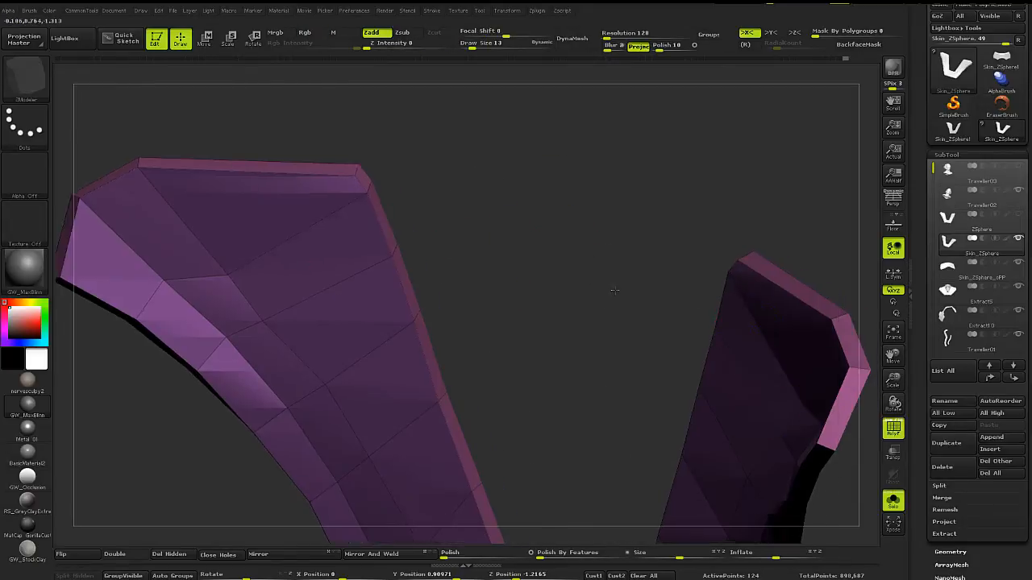
right_click_drag(614, 290, 376, 203, "alt")
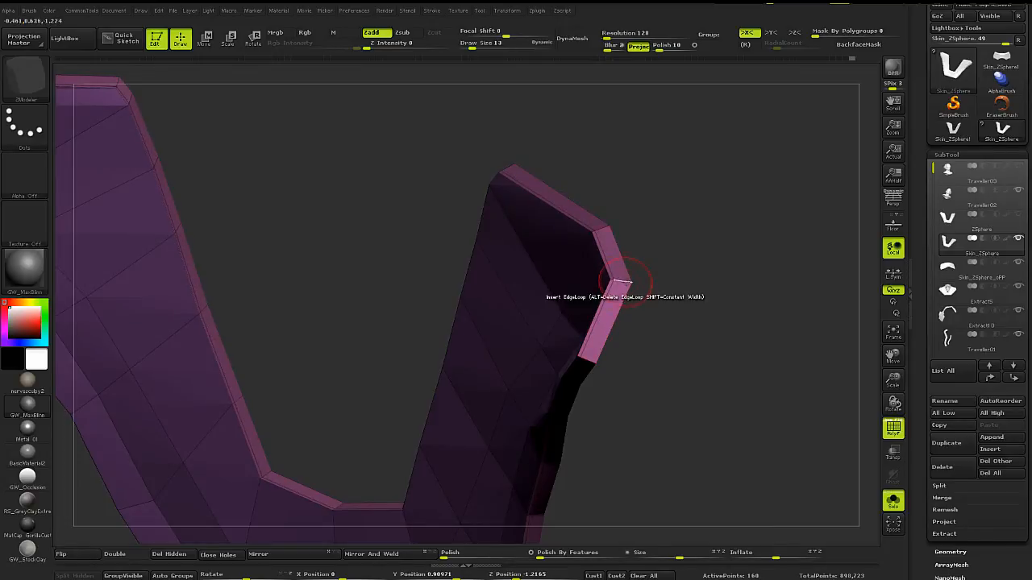
Try further edge loops along the V's border, then undo all the newly inserted loops.
right_click_drag(606, 280, 620, 289)
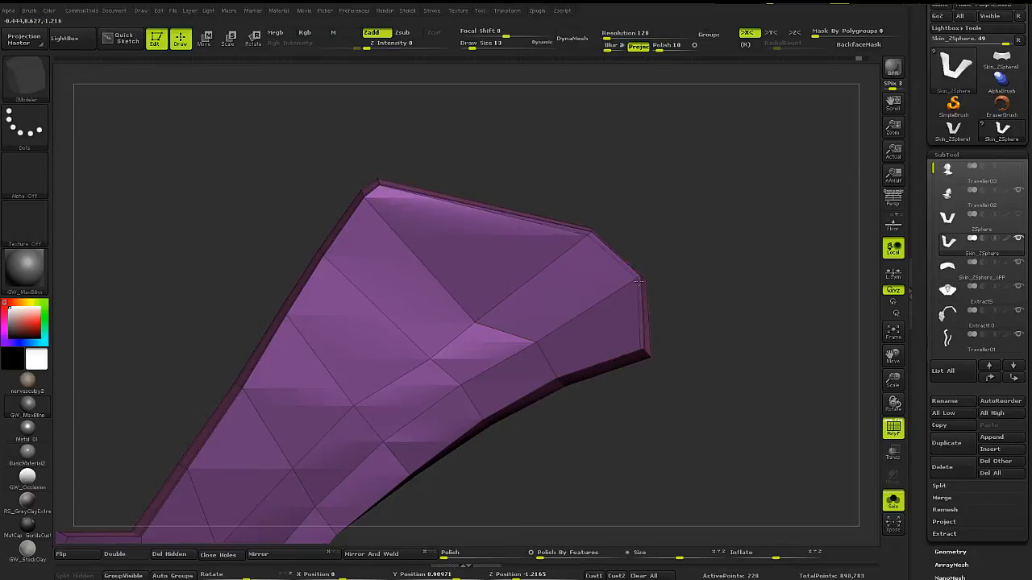
mouse_move(621, 281)
right_mouse_down()
mouse_move(409, 296)
mouse_move(383, 347)
mouse_move(321, 381)
mouse_move(427, 349)
mouse_move(489, 296)
mouse_move(341, 346)
mouse_move(359, 375)
mouse_move(371, 371)
mouse_move(307, 387)
mouse_move(350, 385)
right_mouse_up()
key("ctrl+z")
Switch the selection brush to SelectLasso and hide the stray point at the notch on the V's lower edge.
key("ctrl+shift")
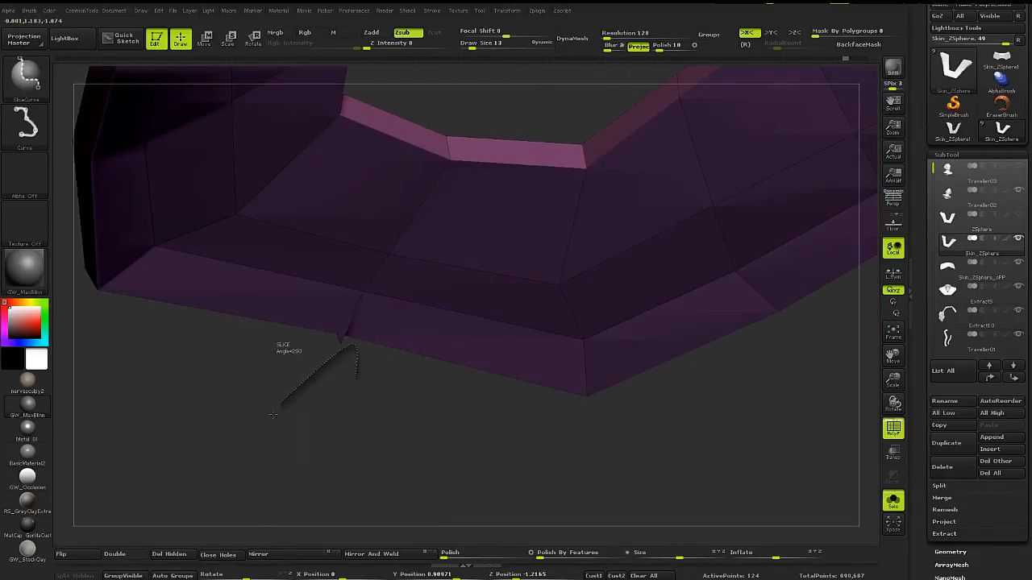
left_click_drag(273, 414, 259, 379, "ctrl+shift")
left_click(26, 79, "ctrl+shift")
left_click(137, 89)
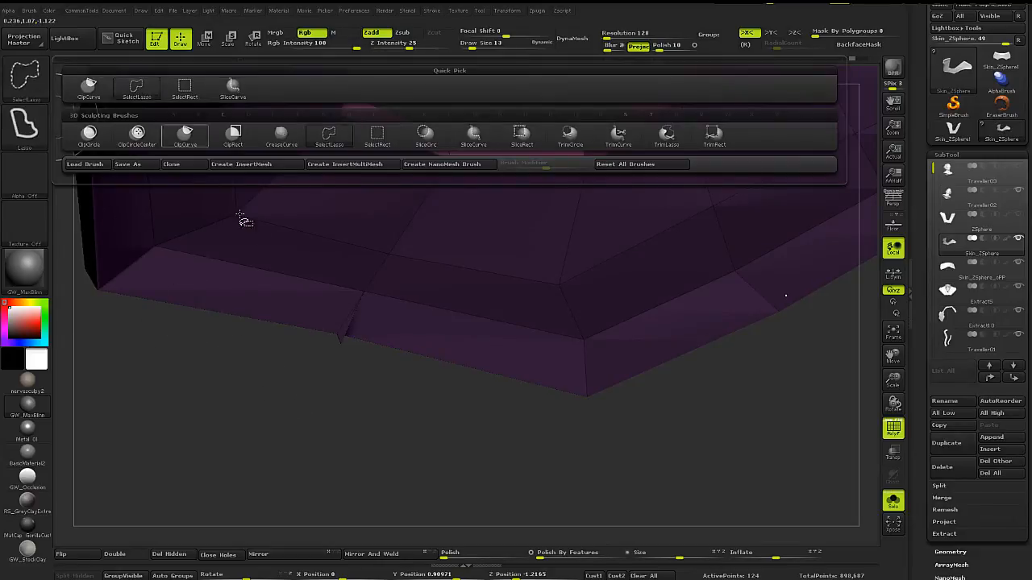
left_click_drag(334, 364, 333, 368, "ctrl+alt+shift")
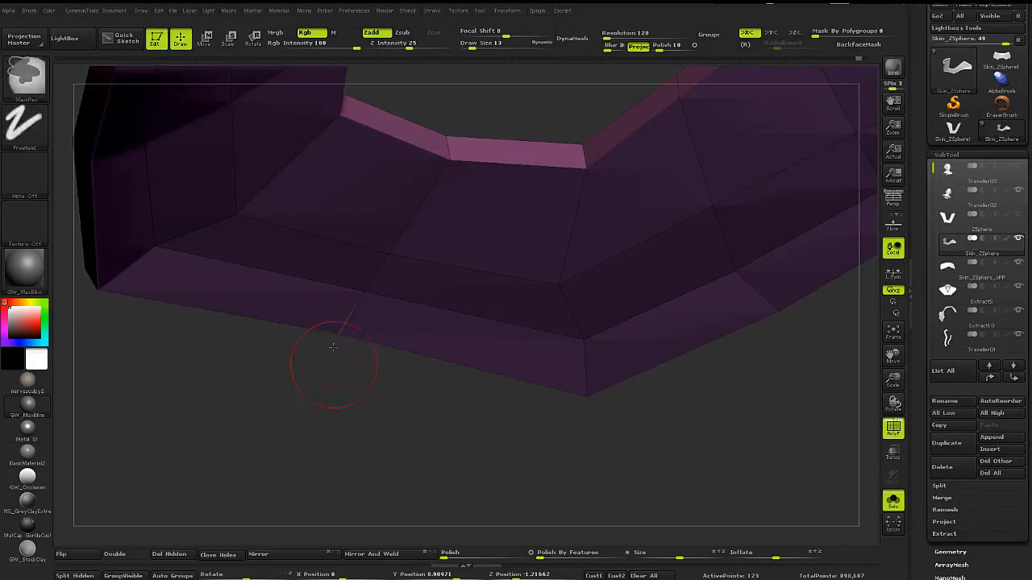
Set the weld distance to 65 and weld the open points at the gap in the V's lower rim.
mouse_move(333, 369)
right_mouse_down()
mouse_move(339, 341)
mouse_move(415, 272)
mouse_move(376, 372)
right_mouse_up()
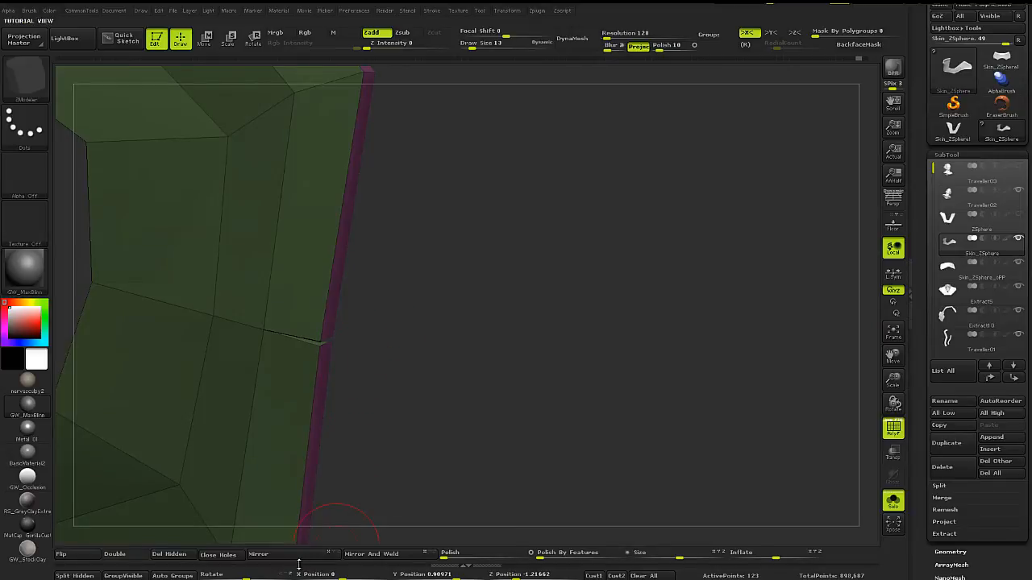
right_click_drag(199, 537, 330, 345)
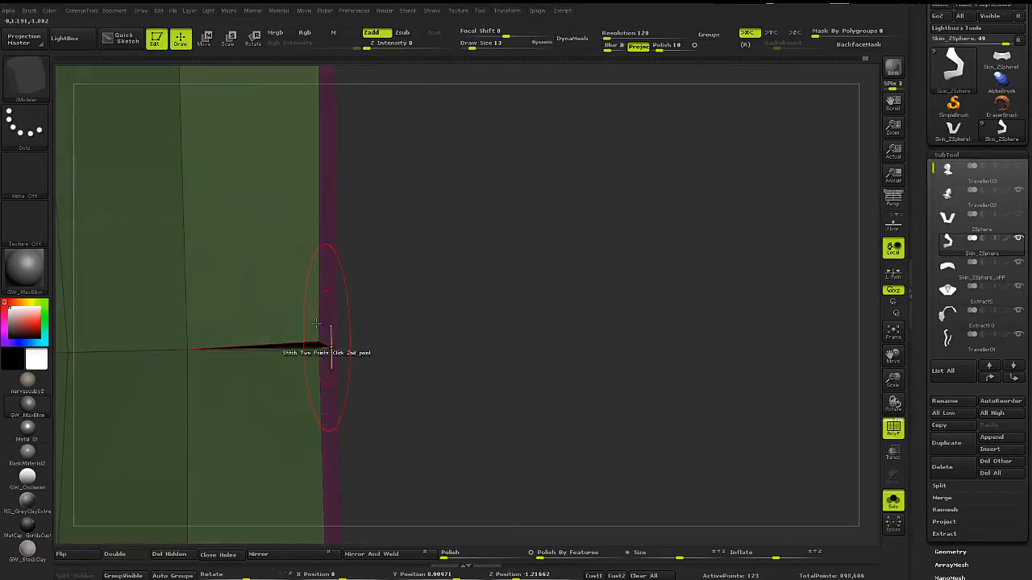
left_click(959, 553)
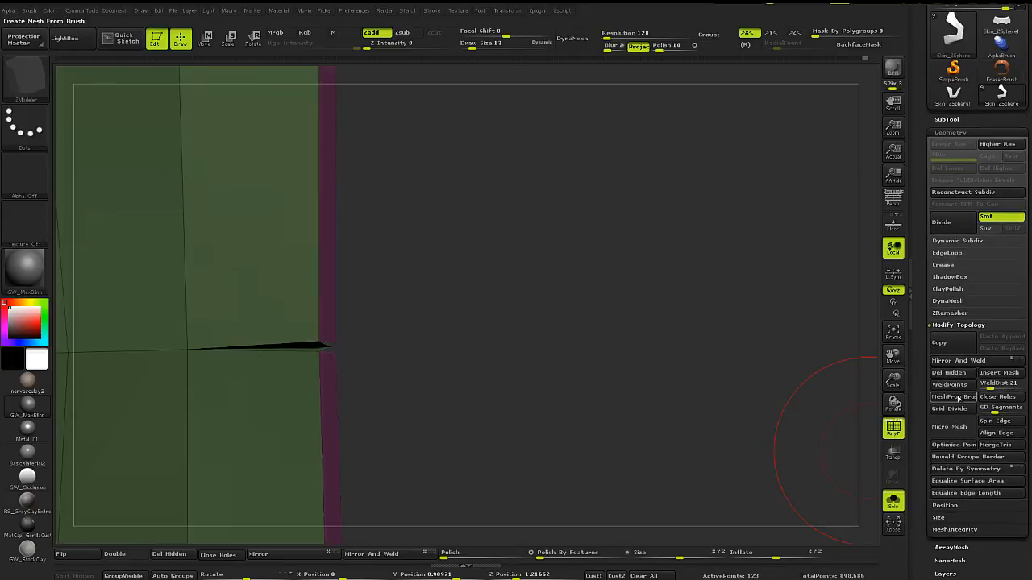
left_click_drag(991, 388, 1000, 388)
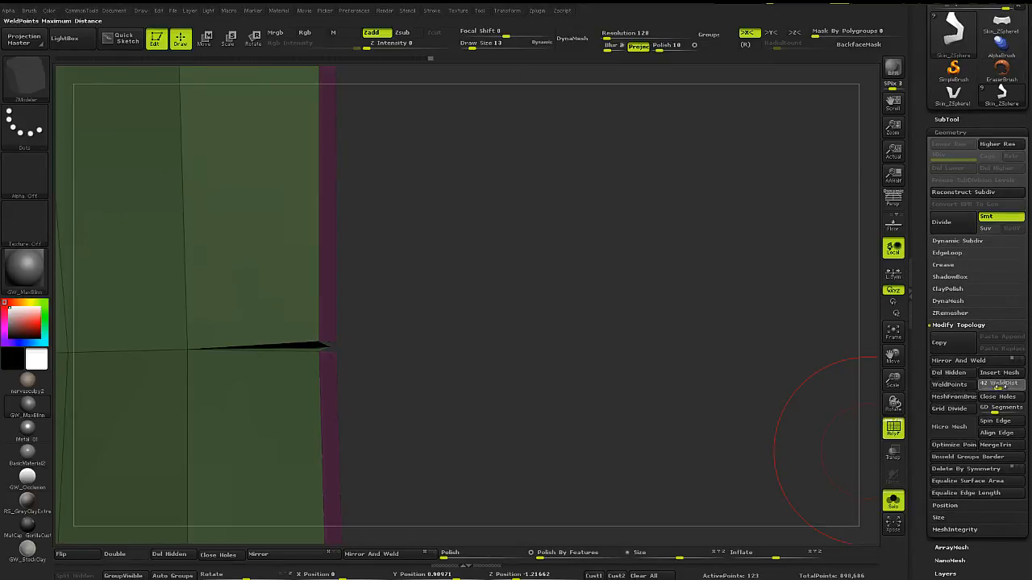
left_click(967, 388)
Set the draw size to 7 and insert edge loops around the V's rim wall and along its face border.
mouse_move(471, 286)
left_mouse_down()
mouse_move(276, 142)
mouse_move(378, 201)
mouse_move(403, 299)
mouse_move(472, 290)
mouse_move(493, 503)
mouse_move(391, 338)
mouse_move(392, 355)
mouse_move(518, 299)
mouse_move(415, 331)
left_mouse_up()
key("s")
left_click(476, 306)
scroll(502, 252, "up", 3)
left_click(501, 251)
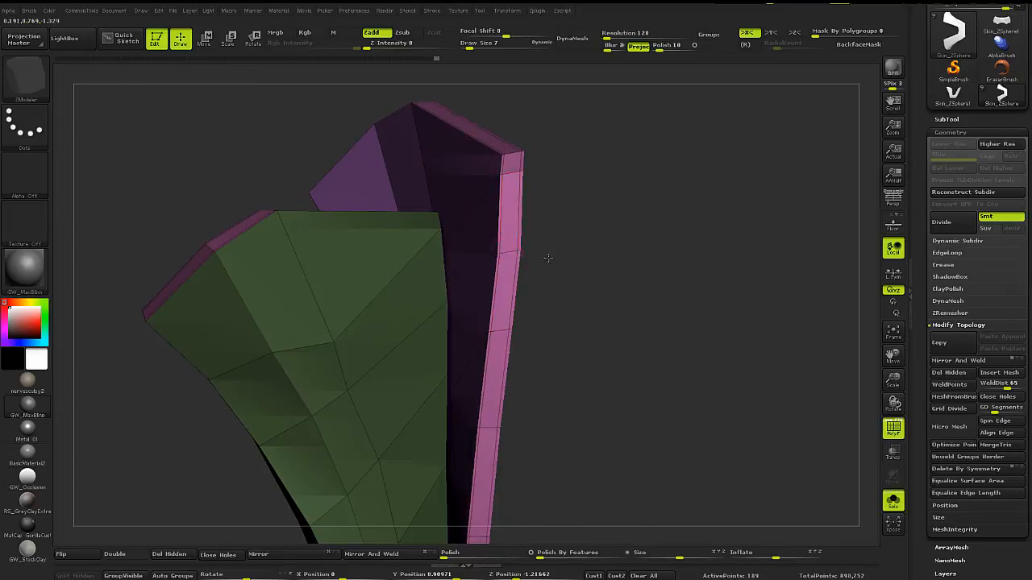
left_click_drag(547, 258, 396, 258)
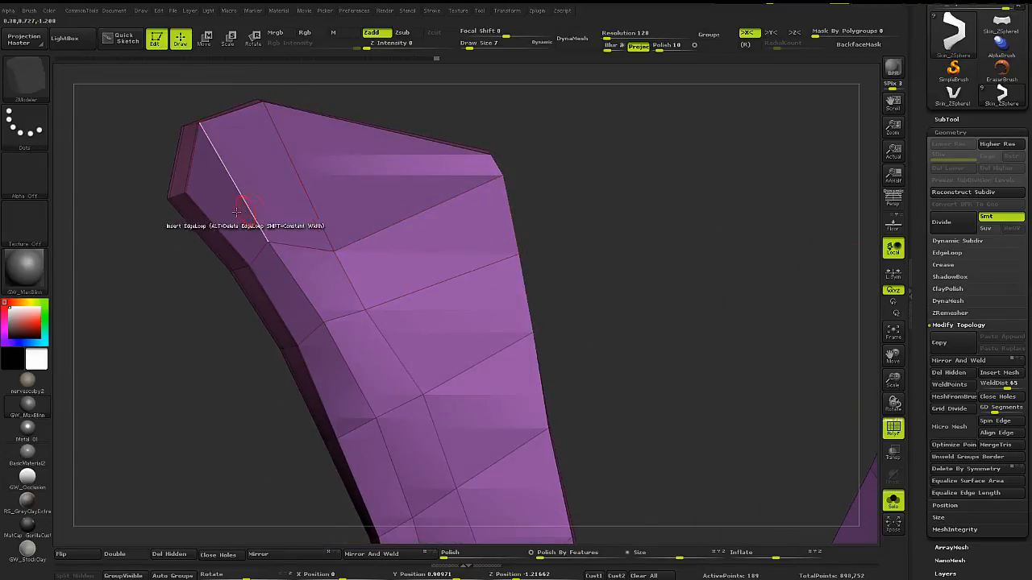
left_click(191, 200)
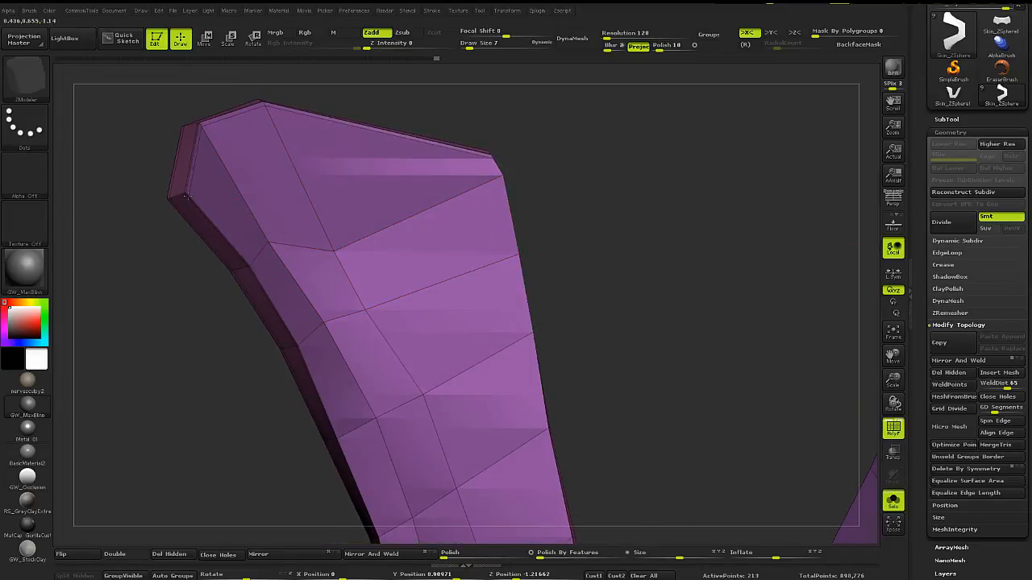
Check the V's rim and faces in the smoothing preview with the wireframe shown, and return to the low-poly display.
left_click_drag(556, 266, 549, 150, "alt")
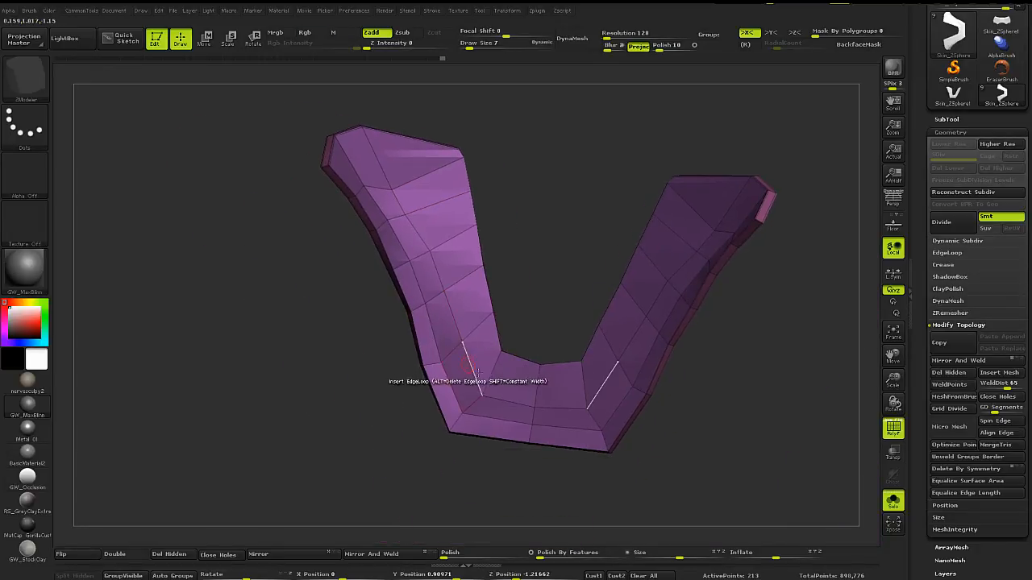
left_click_drag(387, 380, 599, 378)
key("d")
key("shift+f")
key("shift+f")
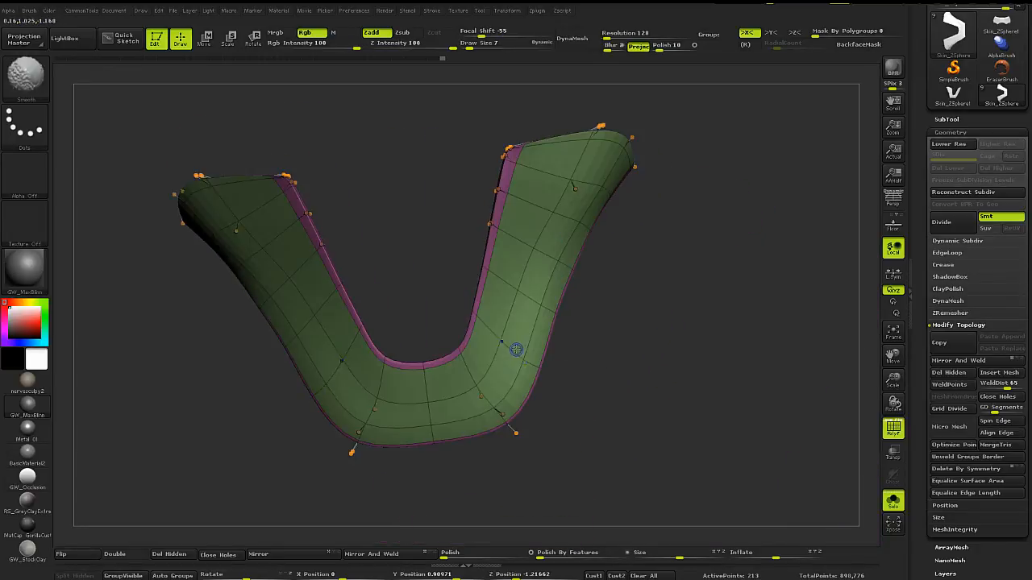
key("shift+f")
key("shift+d")
Switch to the ZModeler brush and insert edge loops on both sides of the ridge running along the V's outer border.
key("b")
key("z")
key("m")
key("shift+f")
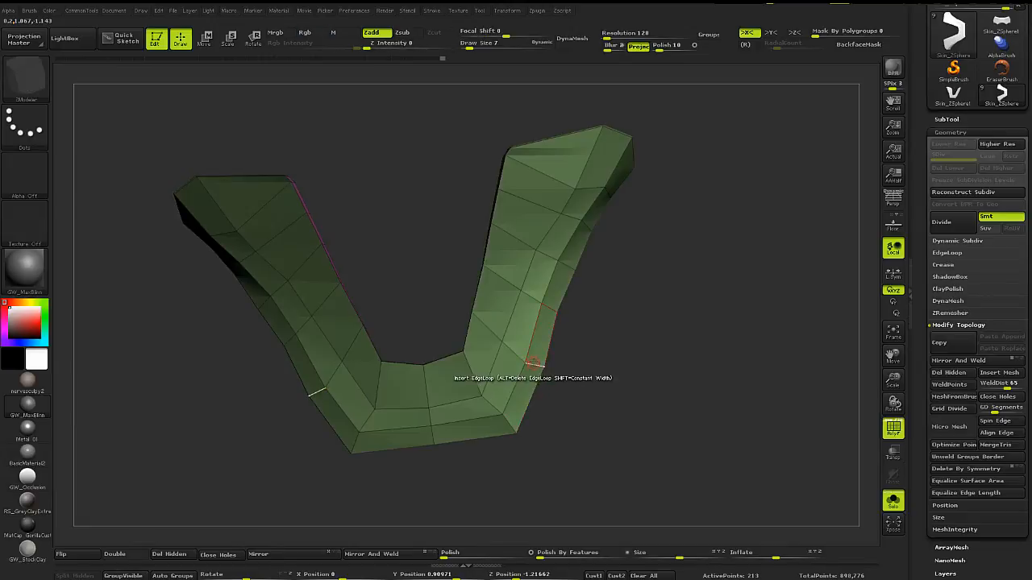
left_click(520, 356)
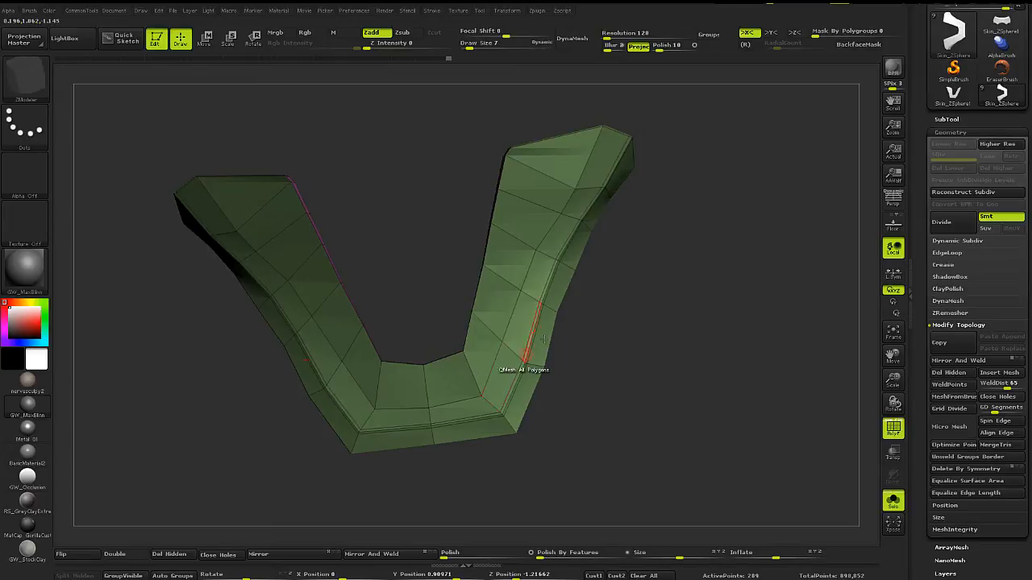
Inspect the V's supported ridge in the smoothing preview, both with and without the wireframe.
key("d")
key("shift+f")
left_click_drag(569, 317, 402, 308)
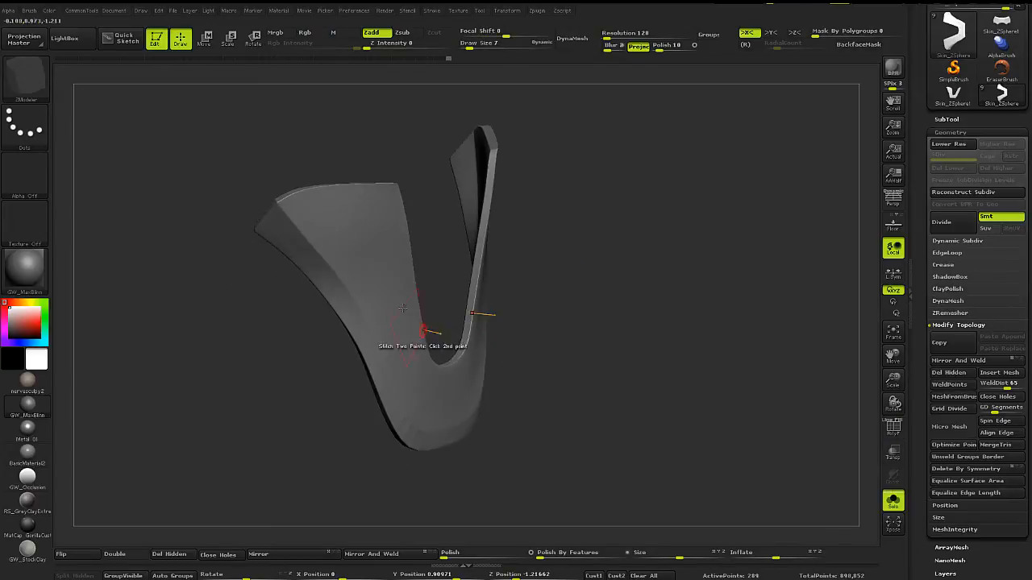
right_click_drag(403, 308, 396, 277)
key("shift+f")
right_click_drag(346, 214, 338, 190)
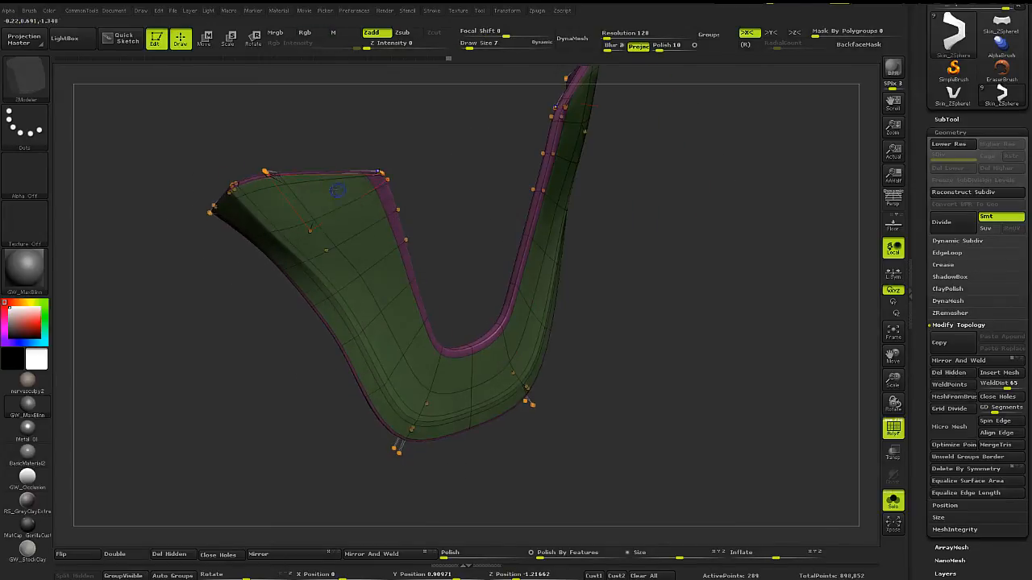
Compare the smoothed V with the surrounding helmet and visor, and examine its wireframe in isolation.
key("shift+f")
key("shift+f")
key("shift+s")
right_click_drag(468, 272, 489, 293, "alt")
key("shift+f")
key("shift+f")
key("shift+f")
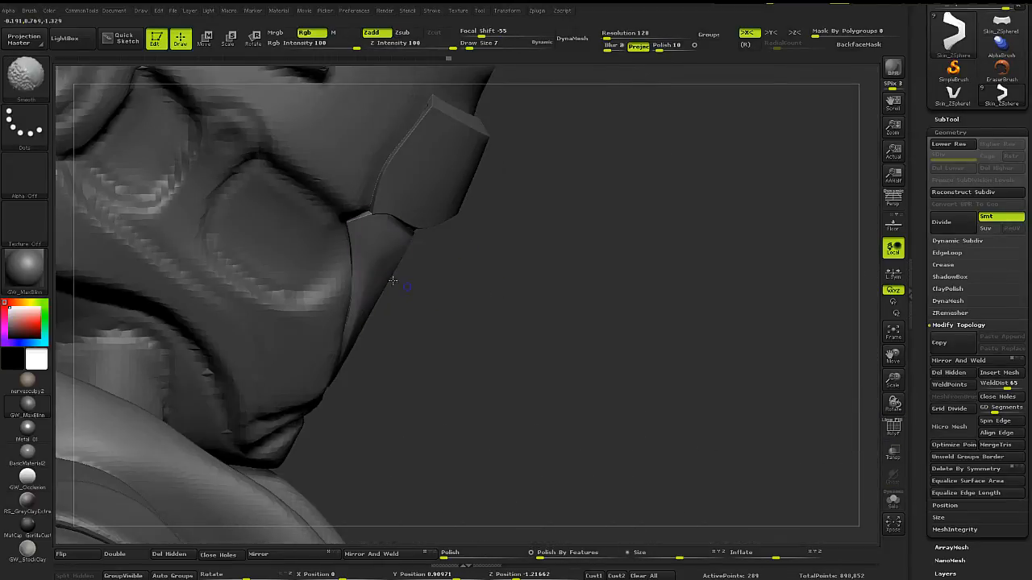
key("shift+s")
key("shift+f")
key("shift+f")
key("shift+f")
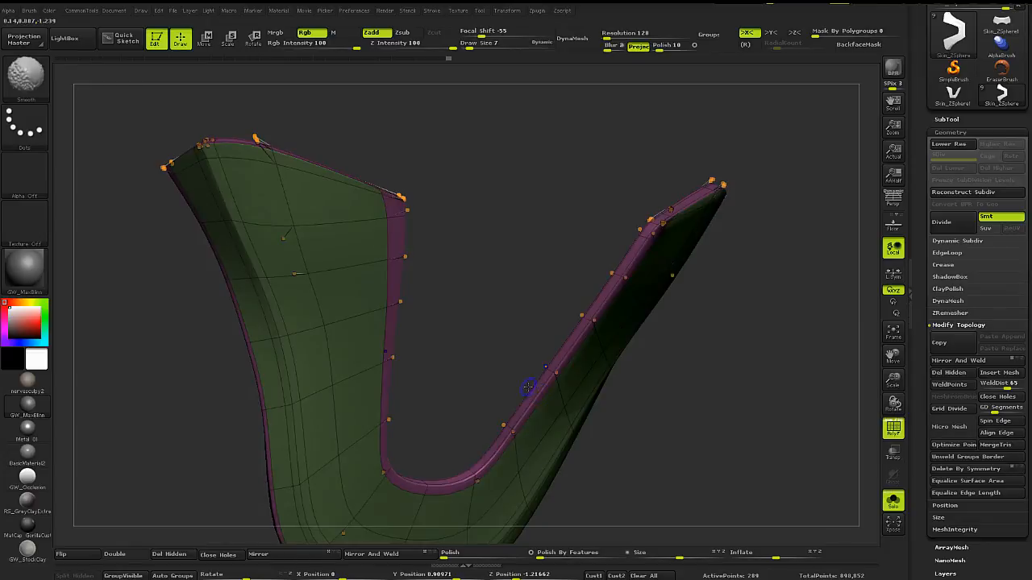
Isolate the V's back faces, enable double-sided display, and show the whole V in the smoothing preview.
key("shift+d")
right_click_drag(528, 387, 701, 355)
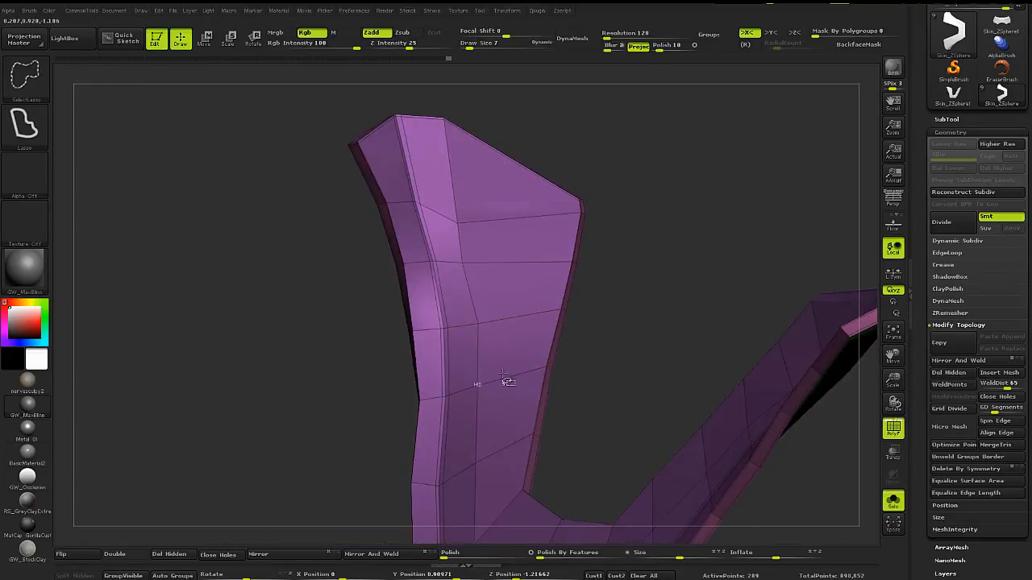
mouse_move(506, 379)
right_mouse_down()
mouse_move(437, 382)
mouse_move(330, 308)
mouse_move(355, 334)
mouse_move(696, 336)
mouse_move(677, 371)
right_mouse_up()
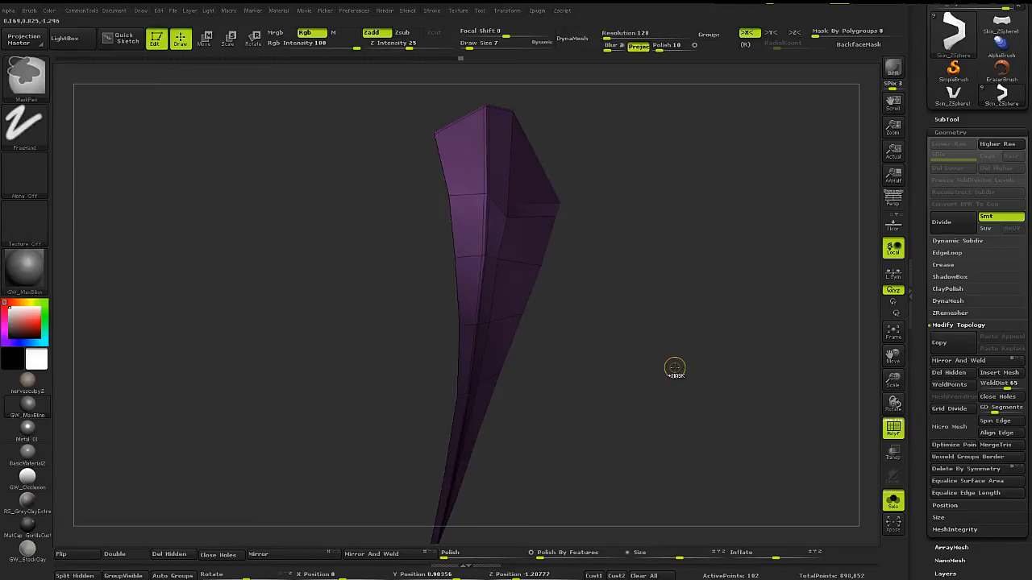
right_click_drag(521, 276, 330, 275, "ctrl")
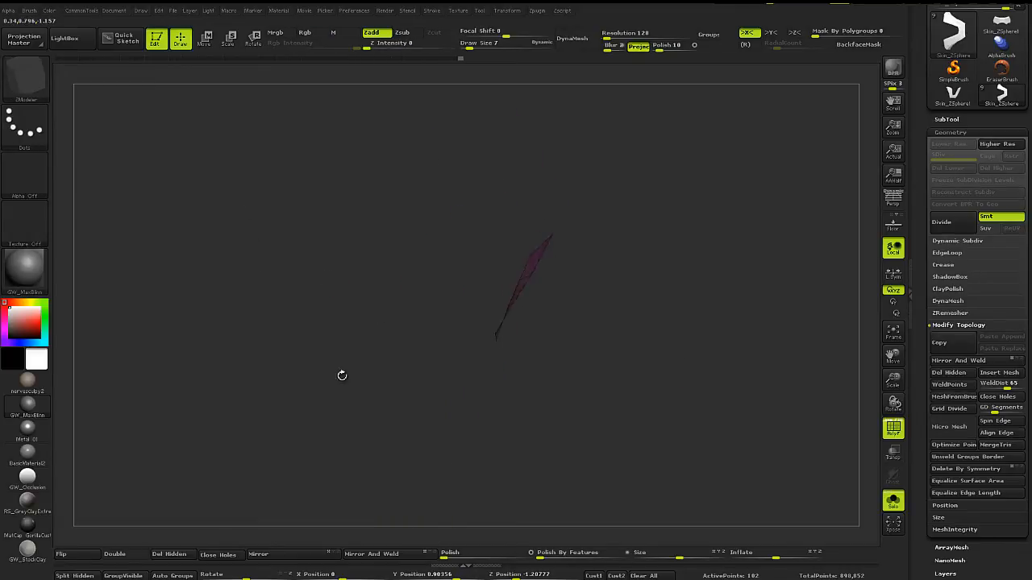
left_click(114, 555)
right_click_drag(266, 436, 406, 367)
key("d")
key("shift+f")
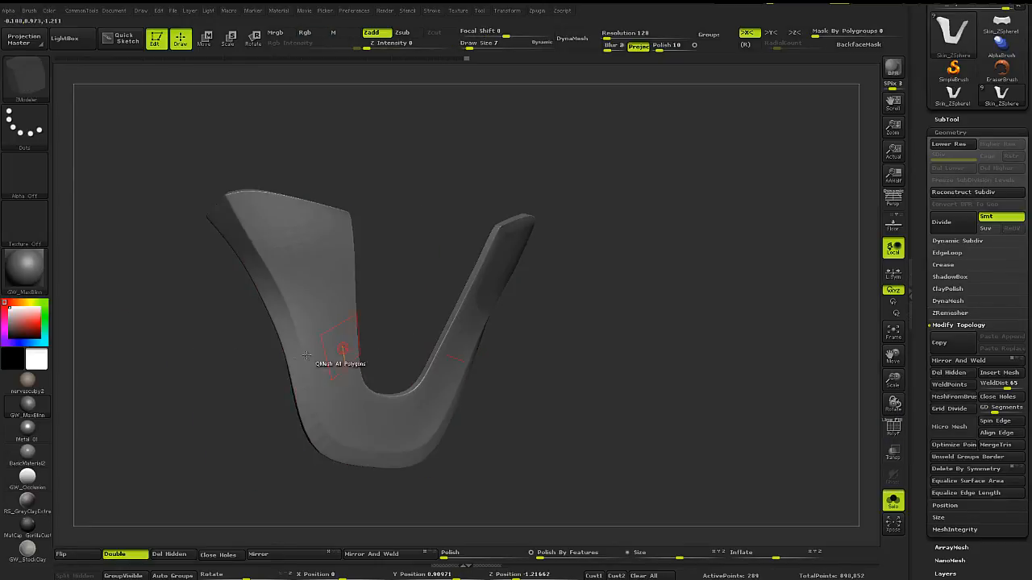
Combine the V's front and rim into one polygroup and insert an edge loop along its inner border.
right_click_drag(341, 349, 348, 355, "shift")
key("shift+f")
key("shift+f")
key("shift+f")
key("shift+d")
right_click_drag(382, 397, 519, 366, "ctrl")
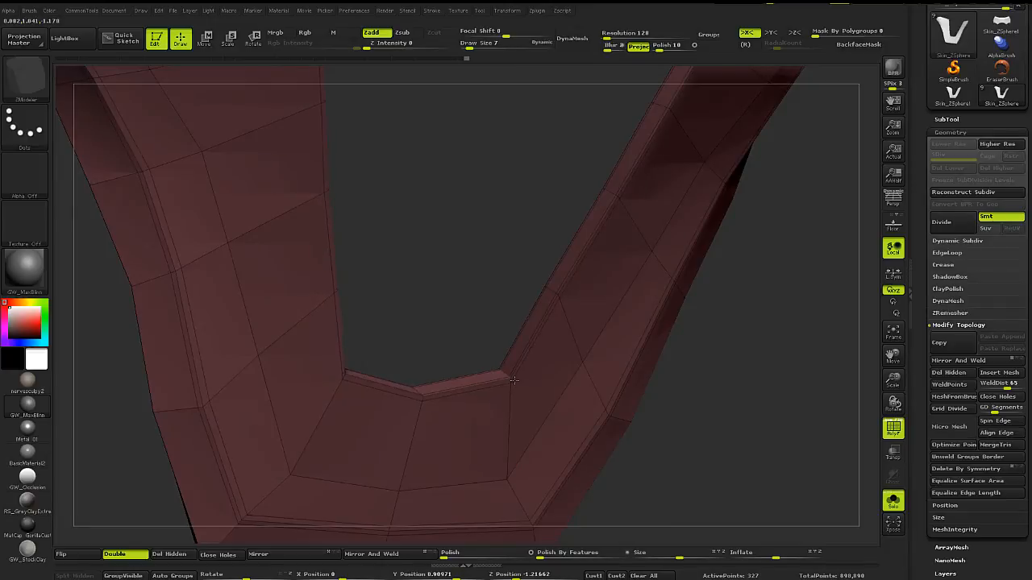
Review the V's inner border in the smoothing preview, toggling the wireframe, and return to the low-poly display.
key("d")
right_click_drag(433, 327, 374, 274, "shift")
key("f")
key("shift+f")
key("shift+f")
key("shift+f")
key("shift+f")
key("shift+f")
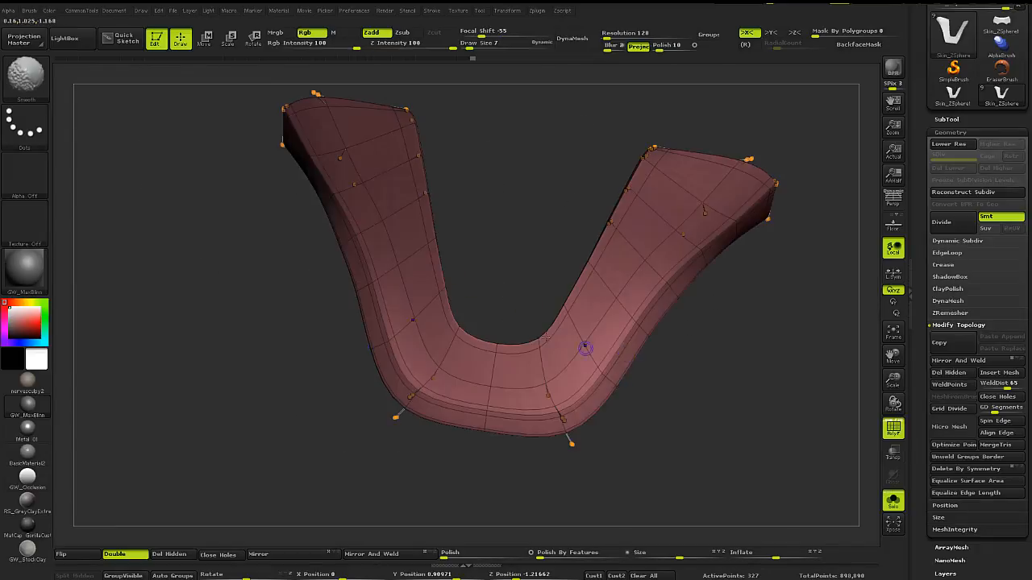
key("shift+d")
key("shift+f")
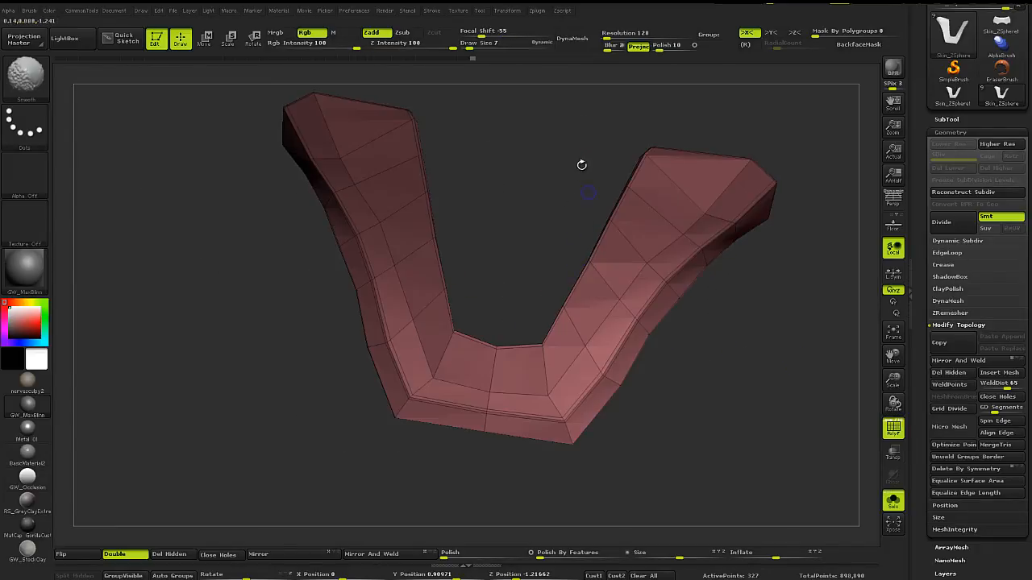
Check the V's front and back polygroups and unwrap its UVs by polygroups with UV Master.
mouse_move(524, 291)
right_mouse_down()
mouse_move(568, 318)
mouse_move(379, 387)
mouse_move(327, 387)
mouse_move(334, 416)
mouse_move(482, 306)
mouse_move(524, 327)
mouse_move(661, 322)
mouse_move(565, 266)
right_mouse_up()
left_click(365, 396, "ctrl+shift")
left_click(452, 348, "ctrl+shift")
left_click(464, 332, "ctrl+shift")
left_click(562, 11)
left_click(536, 11)
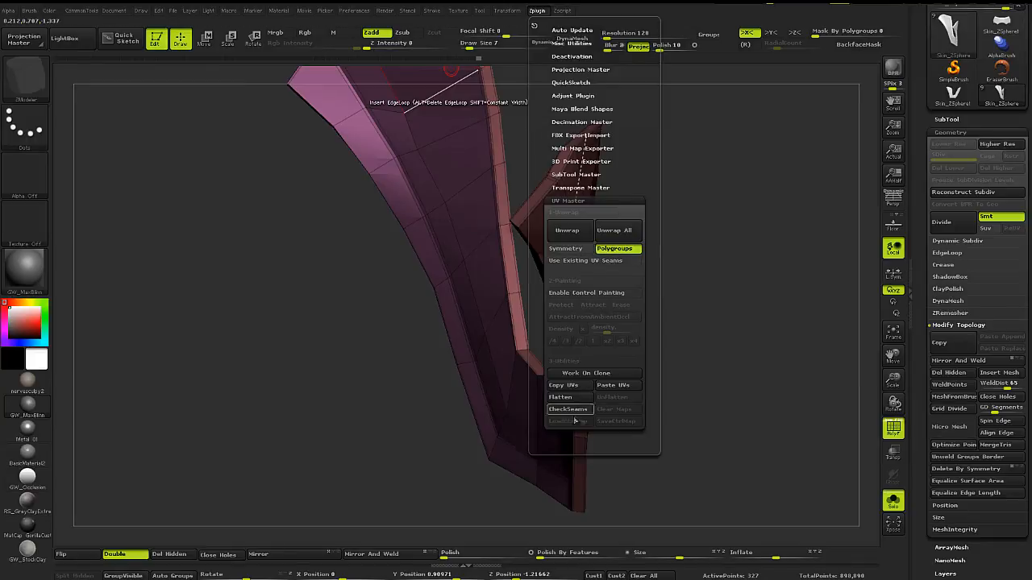
left_click(578, 233)
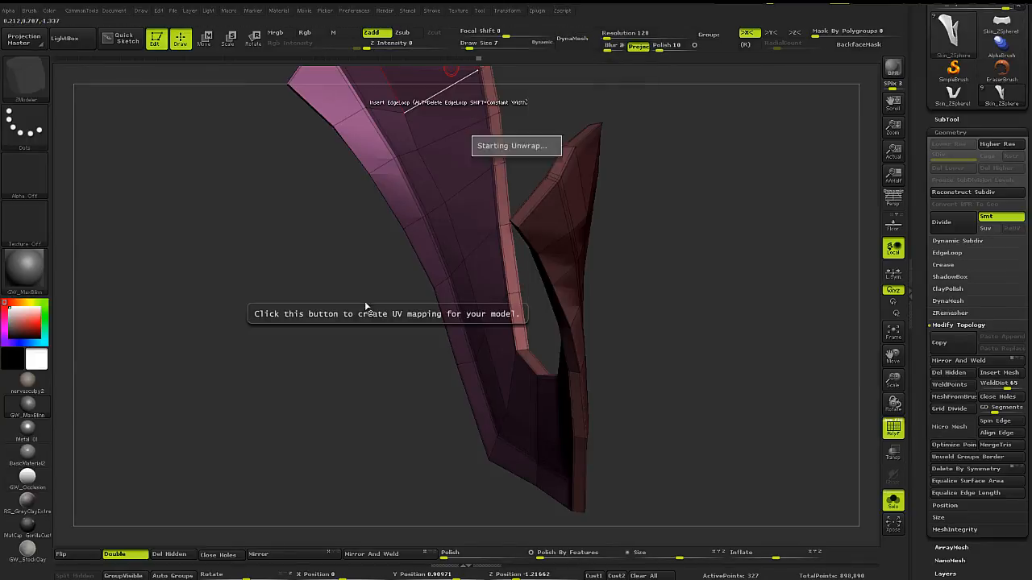
Examine the unwrapped V in the smoothing preview and return to the ZModeler brush.
left_click_drag(525, 369, 494, 326)
key("d")
key("d")
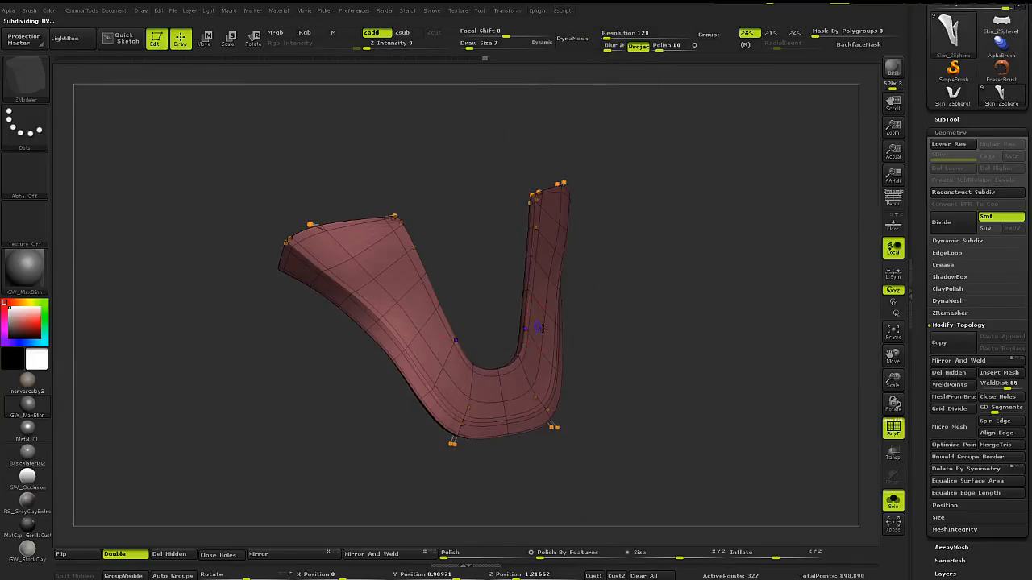
key("shift+f")
key("shift+f")
key("b")
key("z")
key("m")
Flatten the V into its UV layout with Morph UV and inspect the two shells with the wireframe.
scroll(982, 290, "down", 10)
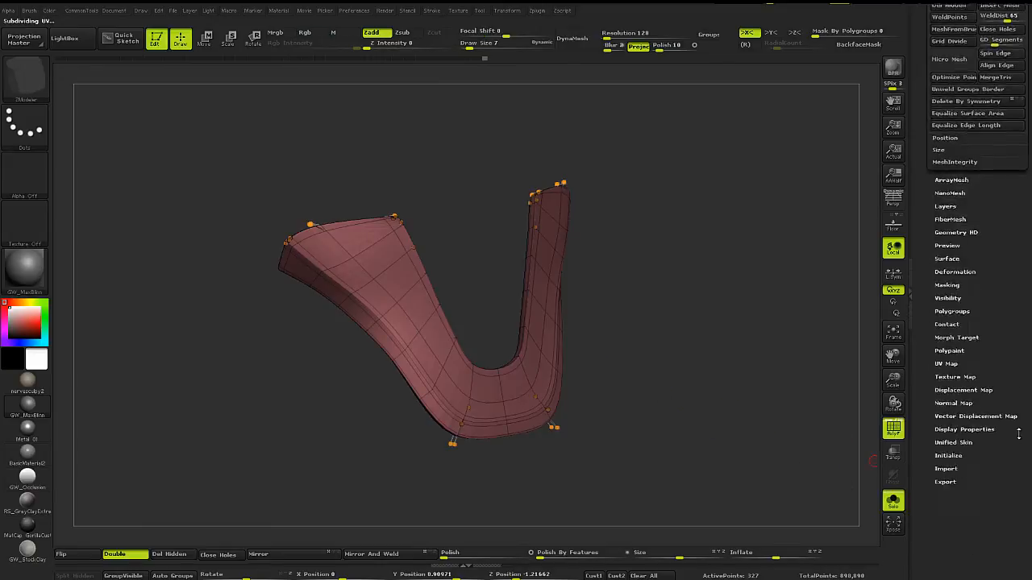
left_click(969, 271)
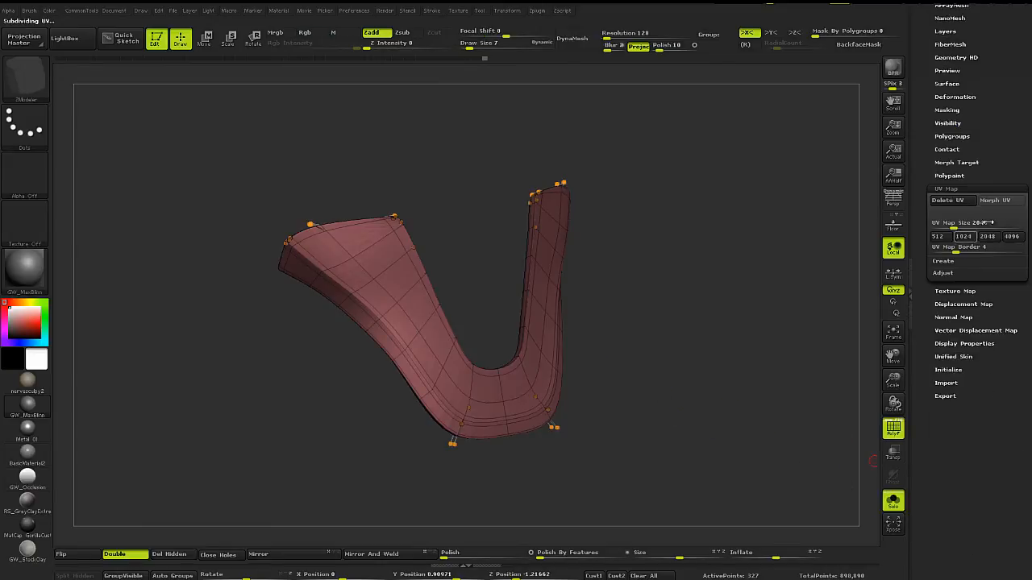
left_click(1005, 203)
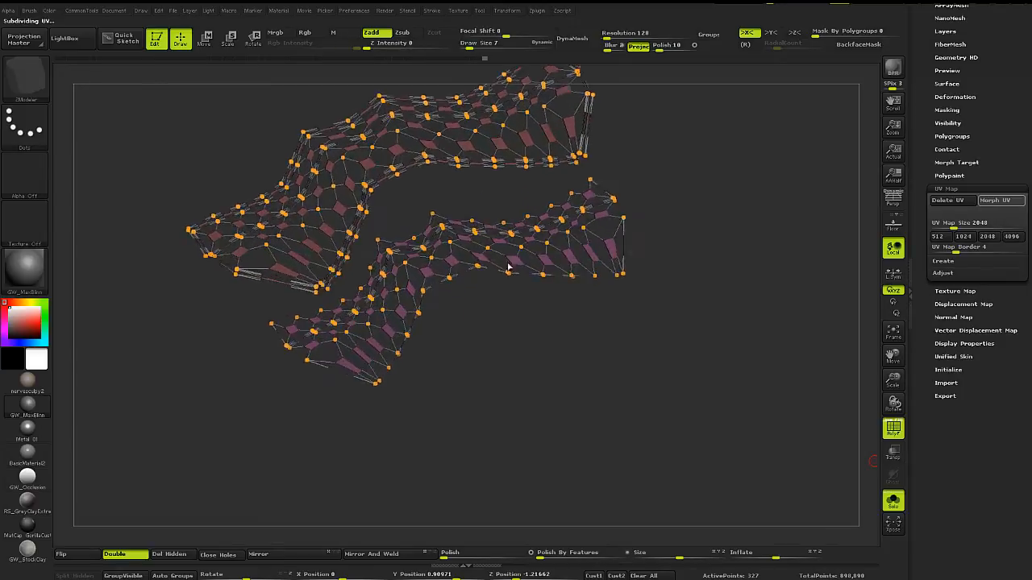
right_click_drag(508, 316, 516, 338, "alt")
key("shift+f")
key("shift+f")
key("shift+f")
key("shift+f")
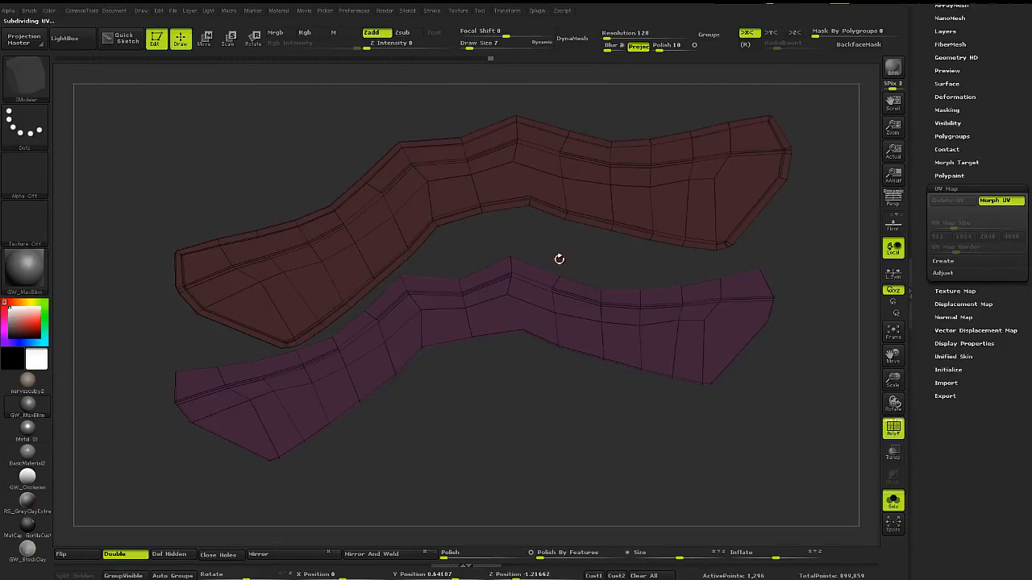
Return the V from its UV layout to its 3D shape and view it both on the helmet and isolated.
key("ctrl+shift+x")
right_click_drag(553, 228, 577, 268)
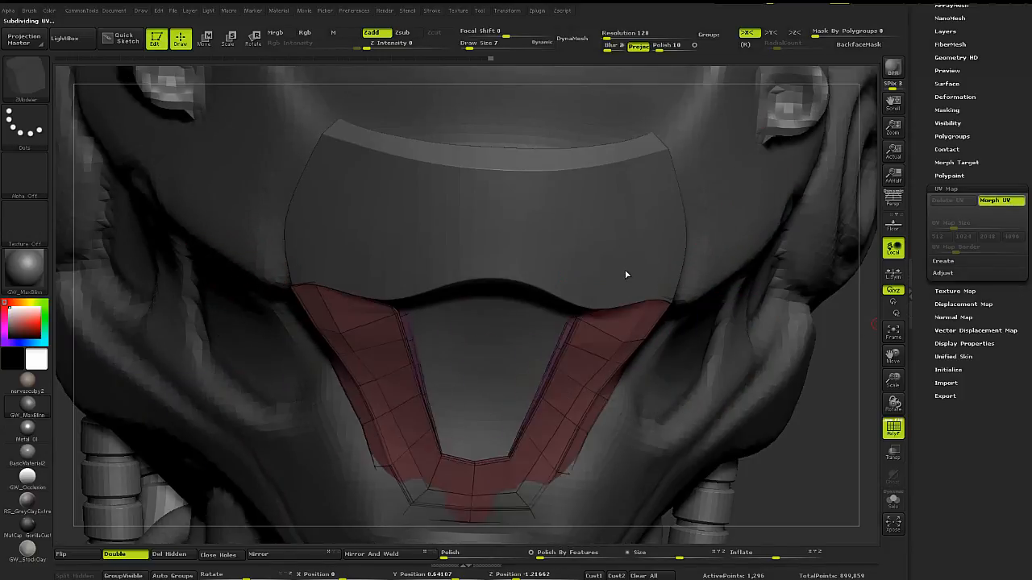
key("ctrl+shift+x")
key("ctrl+shift+x")
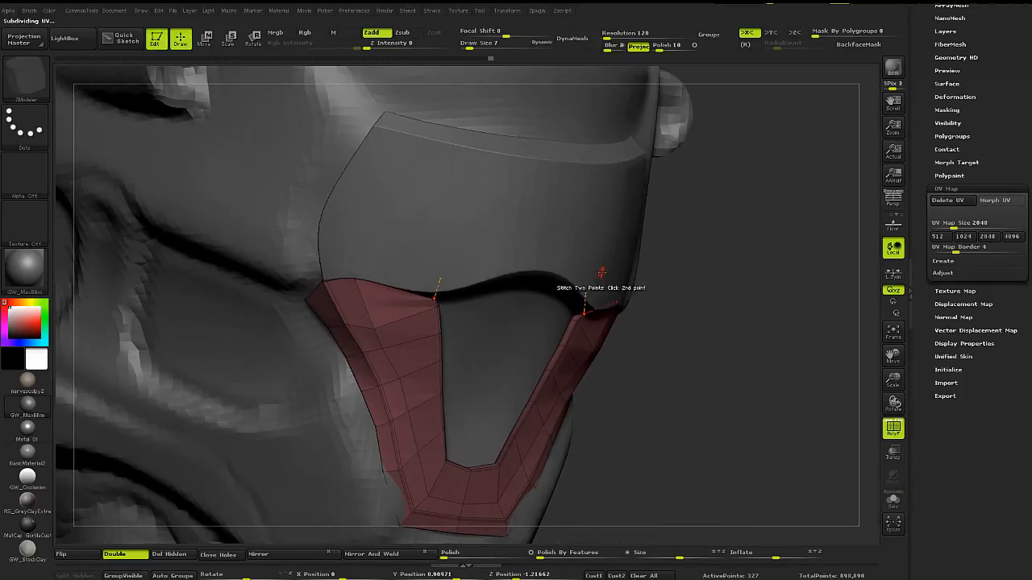
key("ctrl+shift+x")
left_click_drag(599, 276, 639, 210)
key("shift")
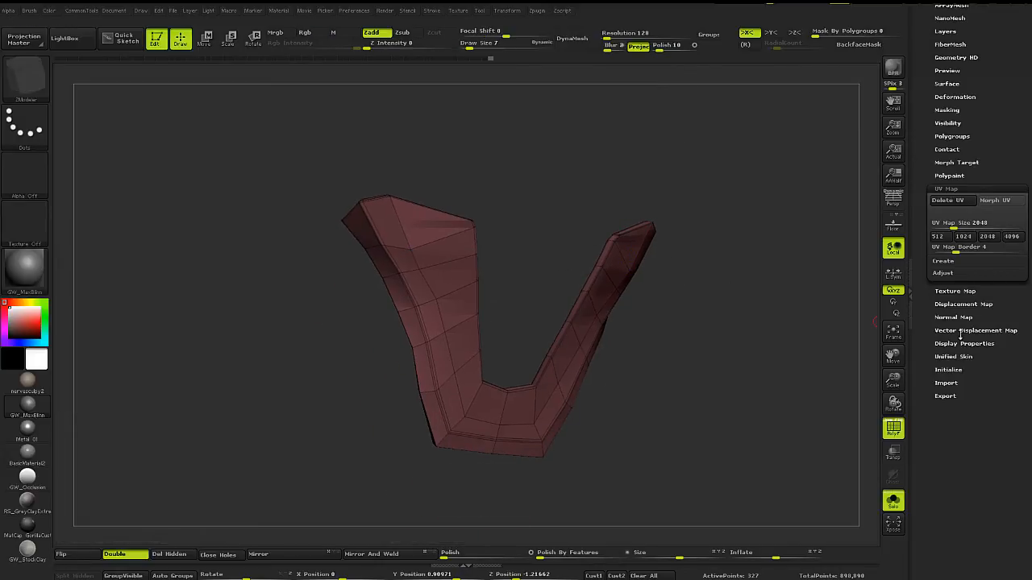
Hide the V's wireframe and display the lettered checker texture on it, inspecting the UV layout in 3D.
key("shift")
left_click(959, 291)
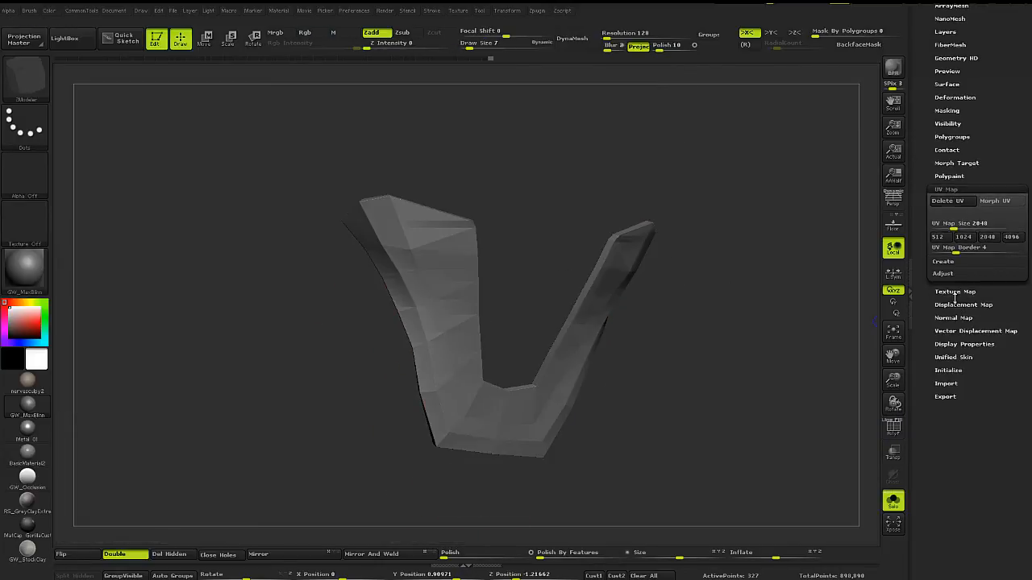
left_click(953, 232)
left_click(563, 325)
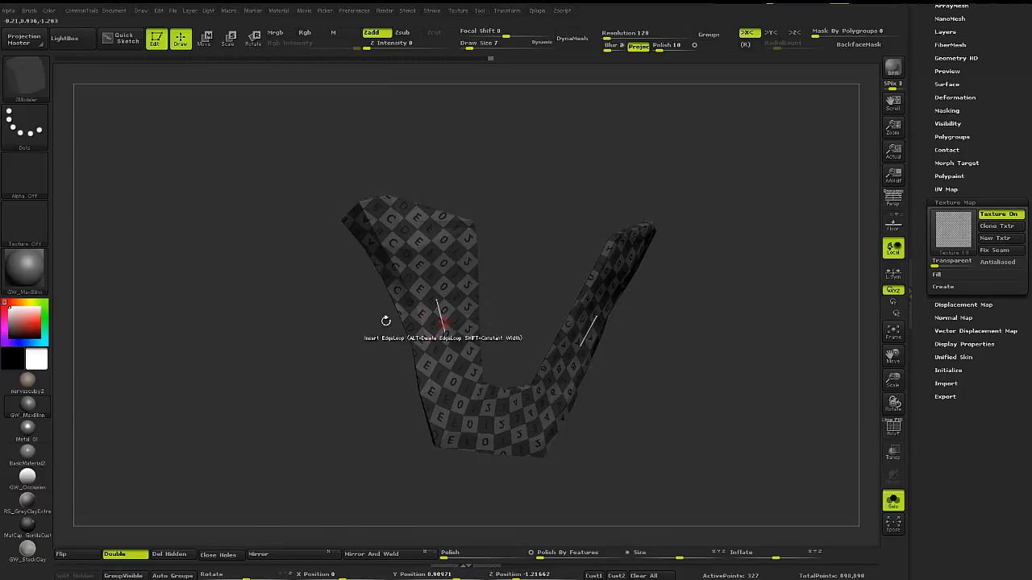
left_click_drag(384, 320, 472, 313)
mouse_move(520, 292)
left_mouse_down()
mouse_move(476, 297)
mouse_move(551, 267)
mouse_move(493, 244)
mouse_move(523, 278)
left_mouse_up()
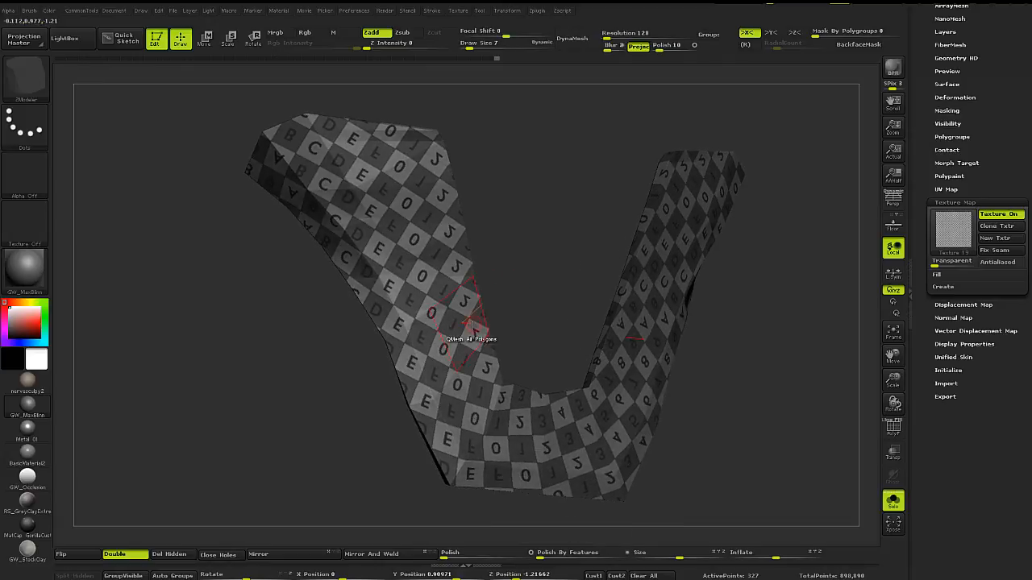
Turn on the smoothing preview and examine the checker pattern's distortion from both sides of the V.
key("ctrl+d")
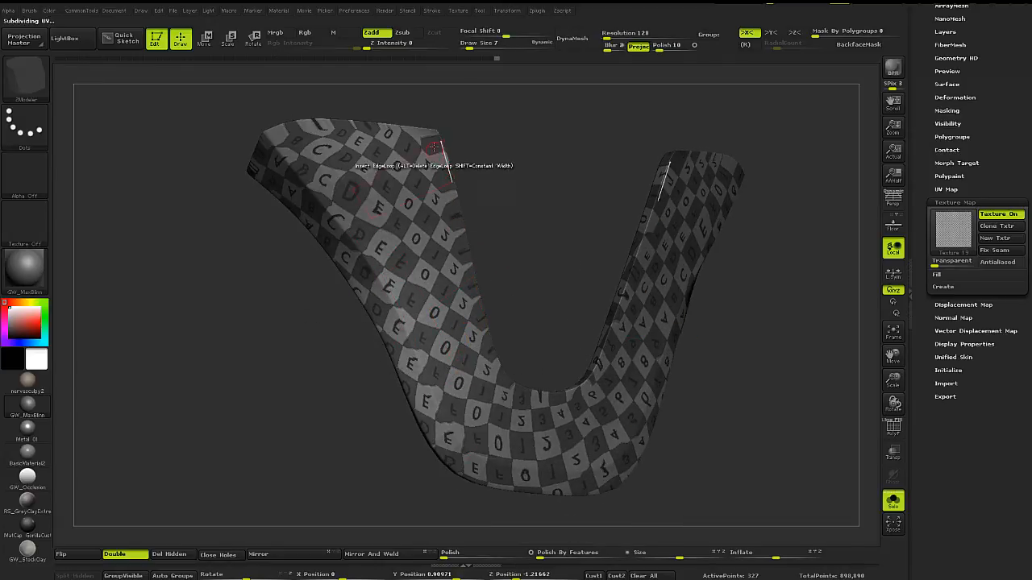
left_click_drag(242, 153, 492, 282)
left_click_drag(393, 433, 669, 316)
Enable the smooth UVs option (Suv) in the V's geometry subdivision settings.
left_click_drag(1022, 154, 1017, 207)
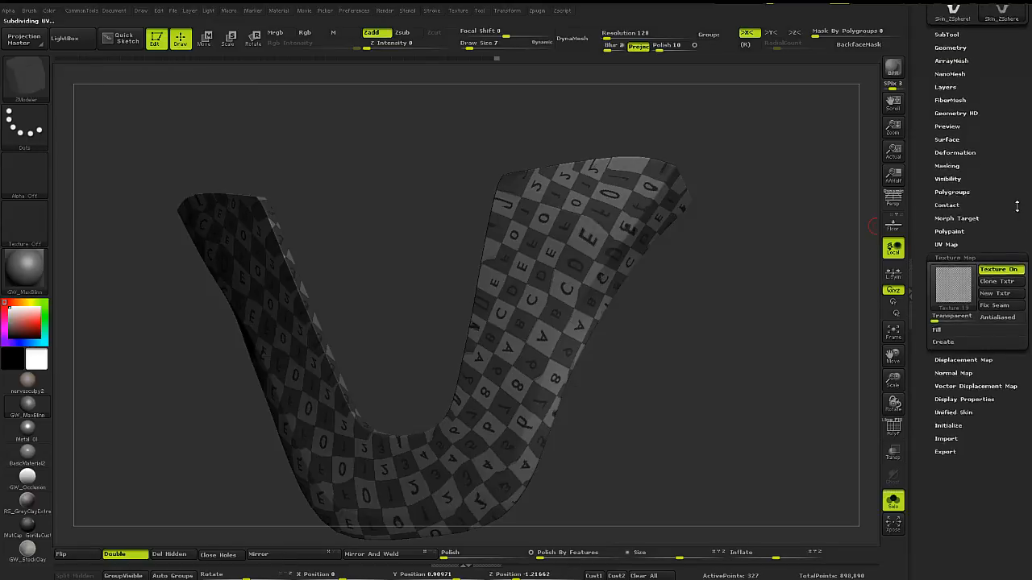
left_click_drag(662, 311, 782, 296)
left_click_drag(1017, 250, 1017, 306)
left_click_drag(972, 177, 972, 239)
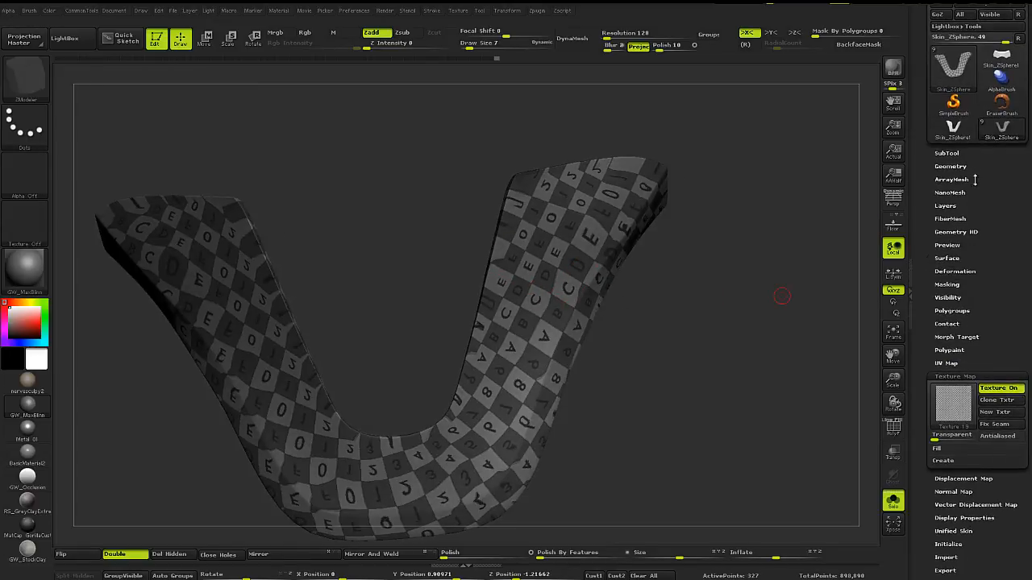
left_click(967, 167)
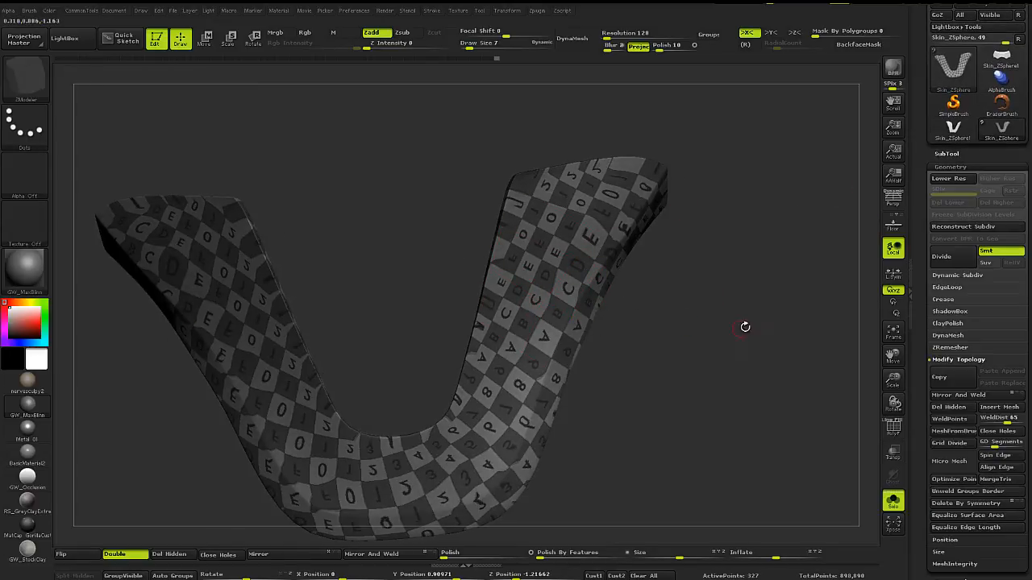
key("space")
key("space")
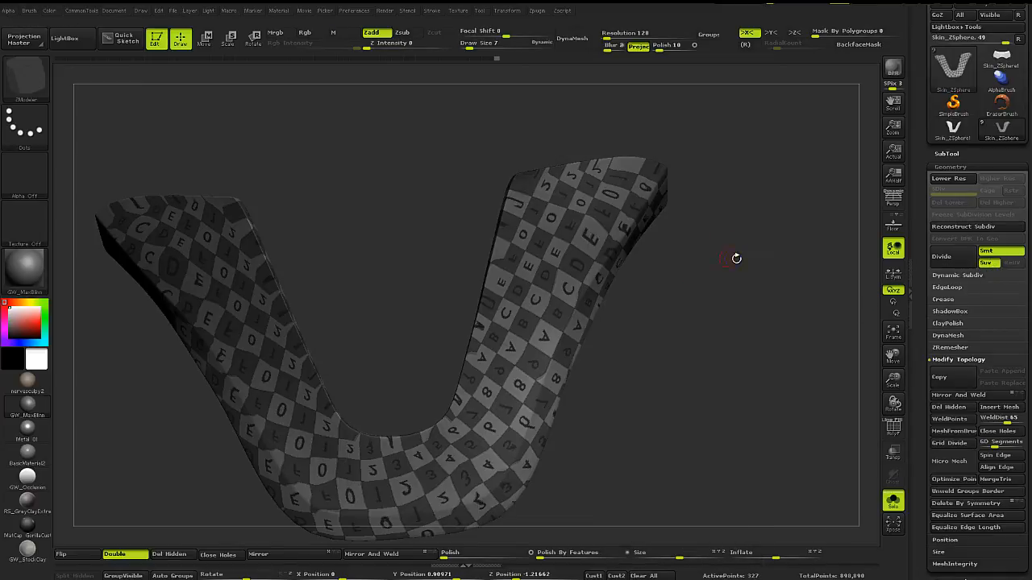
Apply the dynamic subdivision to the V as real levels and recalculate its smooth UVs with ReUV.
key("shift+d")
key("d")
key("space")
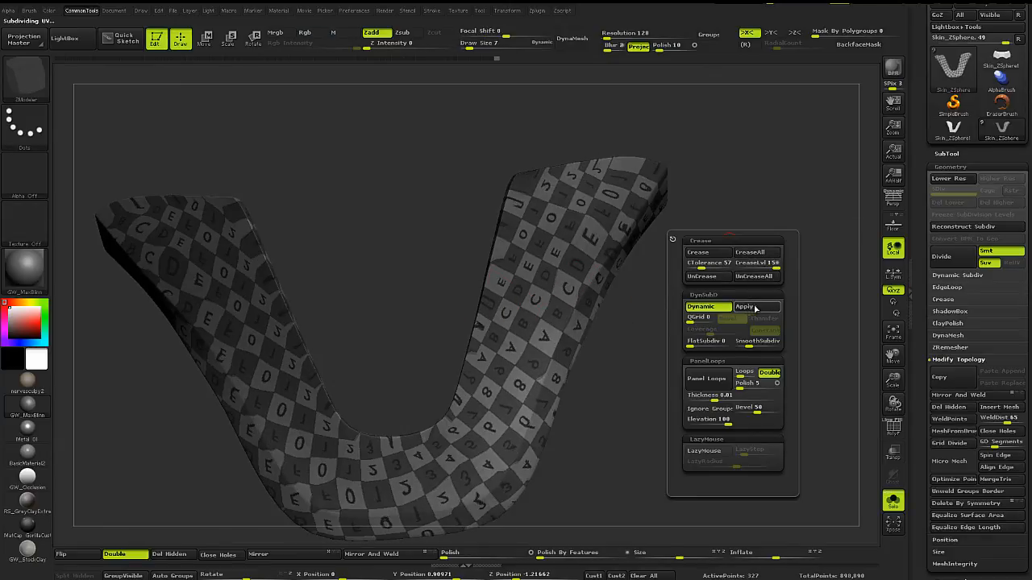
left_click(752, 310)
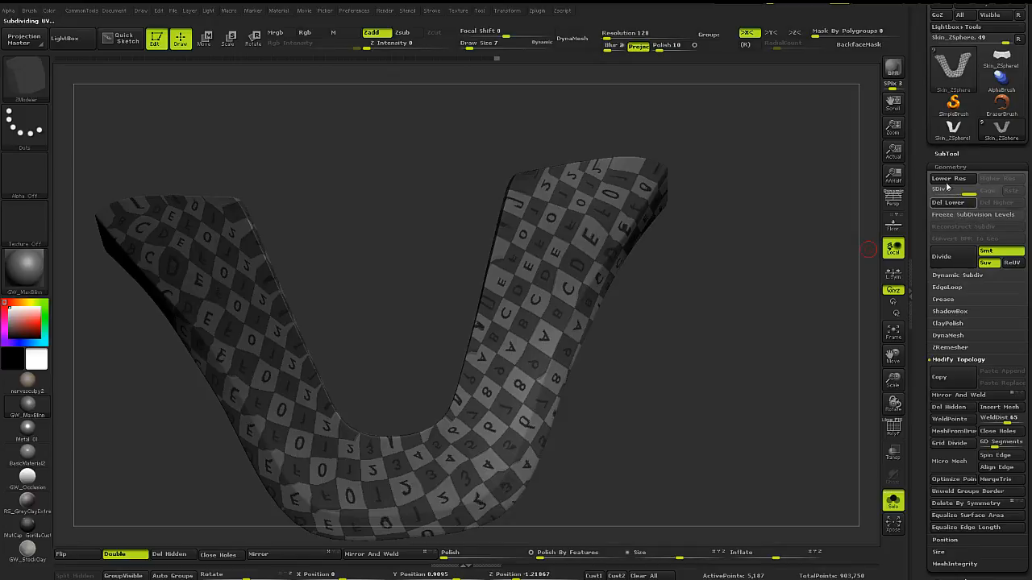
left_click(1012, 264)
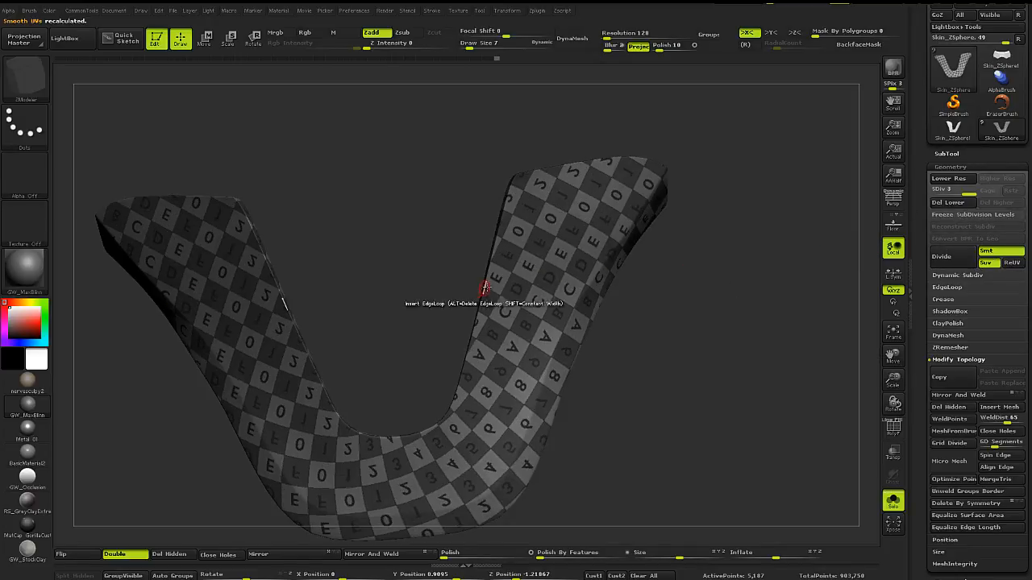
Examine the checker texture for stretching across both arms and the base of the subdivided V.
left_click_drag(483, 293, 819, 256)
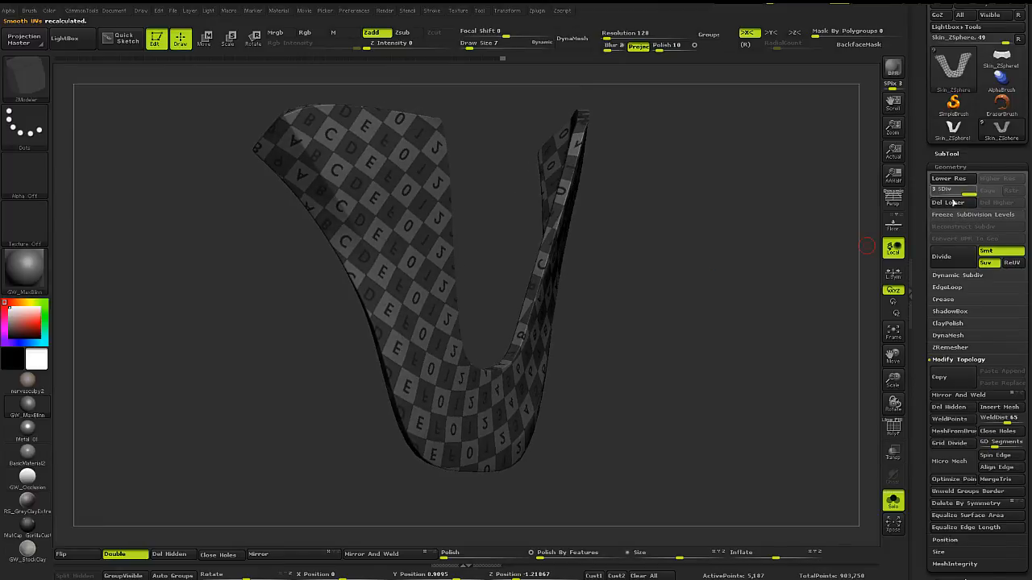
left_click_drag(412, 260, 401, 196)
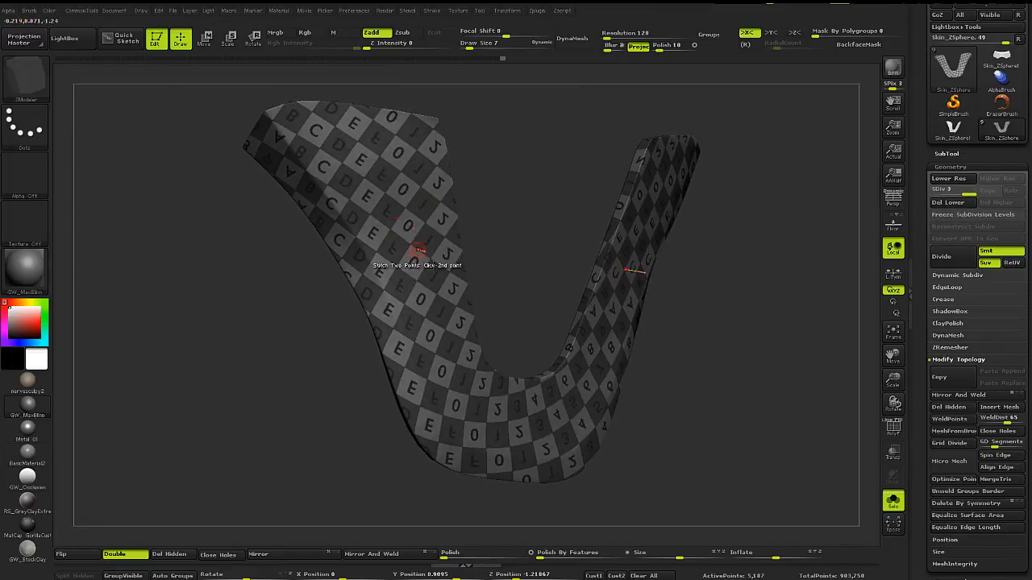
left_click_drag(505, 311, 488, 292)
left_click_drag(521, 260, 563, 257)
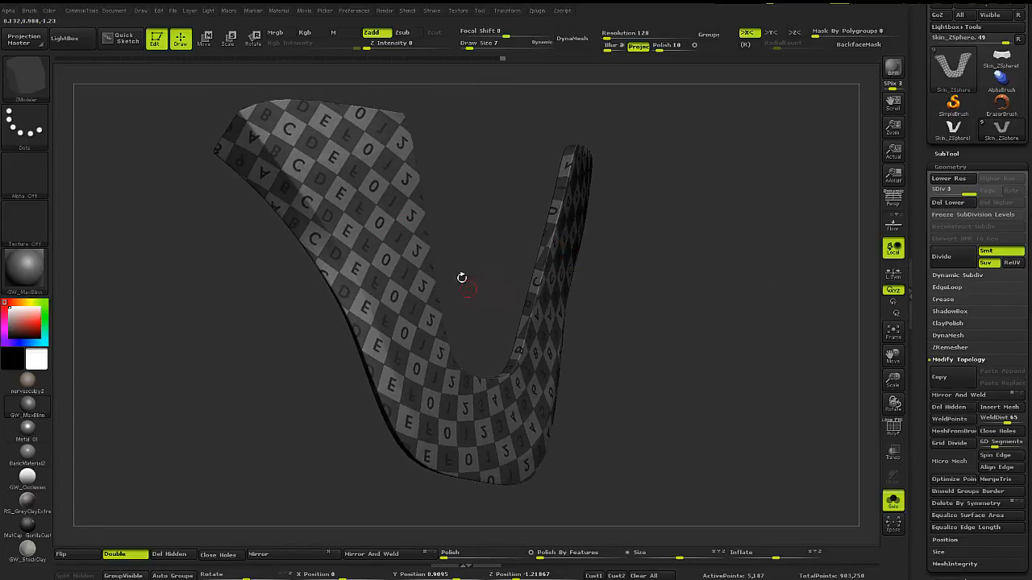
left_click_drag(461, 278, 386, 283)
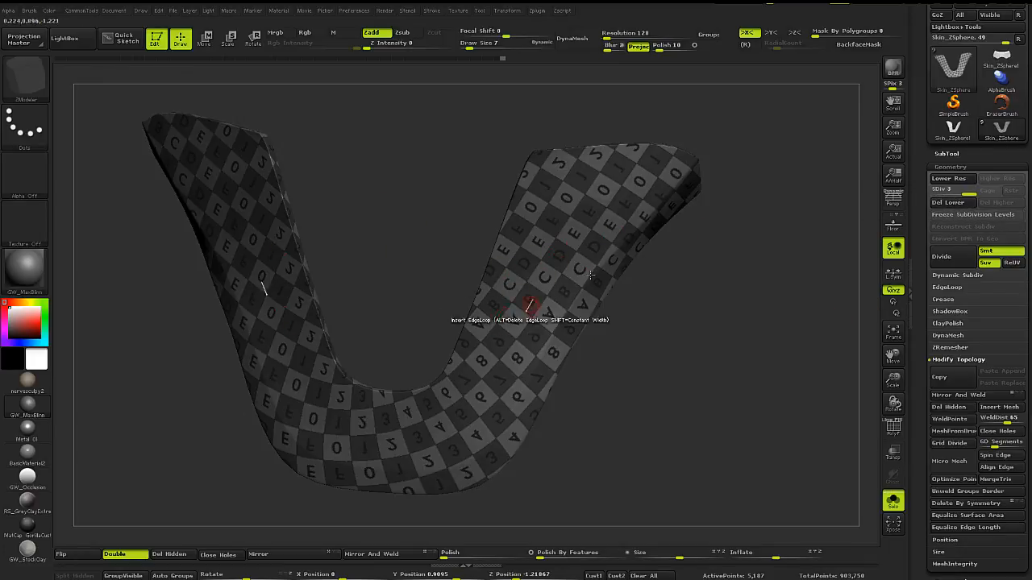
Undo the applied subdivision on the V and remove the checker texture from its display.
key("shift+d")
key("shift+d")
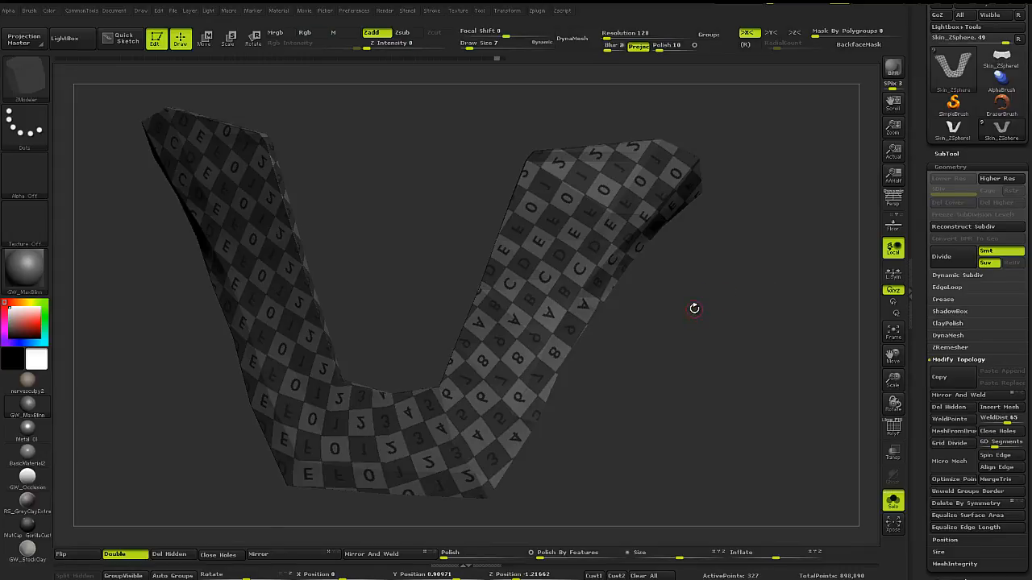
key("shift+f")
right_click(693, 309)
key("ctrl+z")
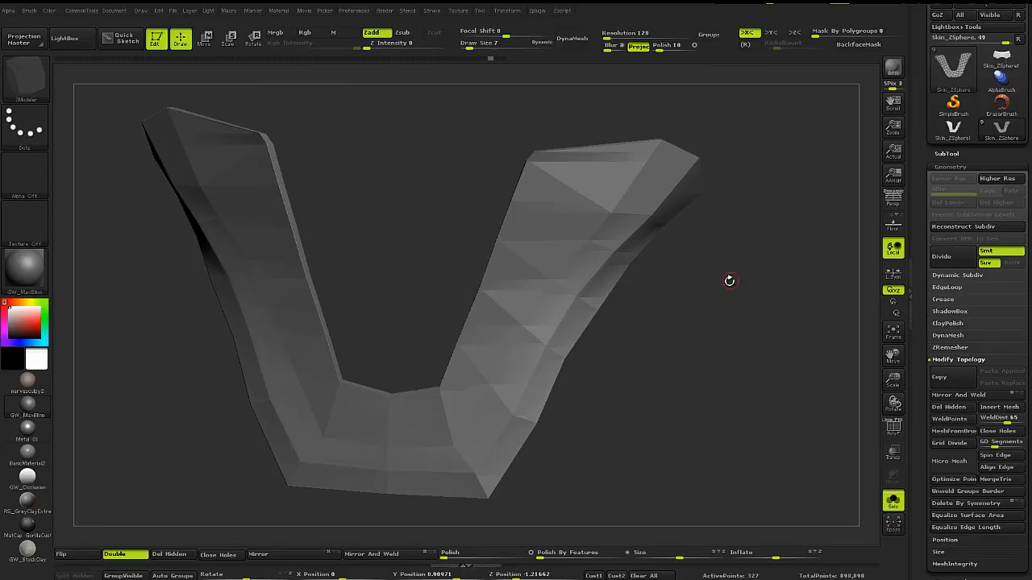
Turn the V's smoothing preview back on and show it with the whole helmet, viewed from both sides.
key("d")
key("d")
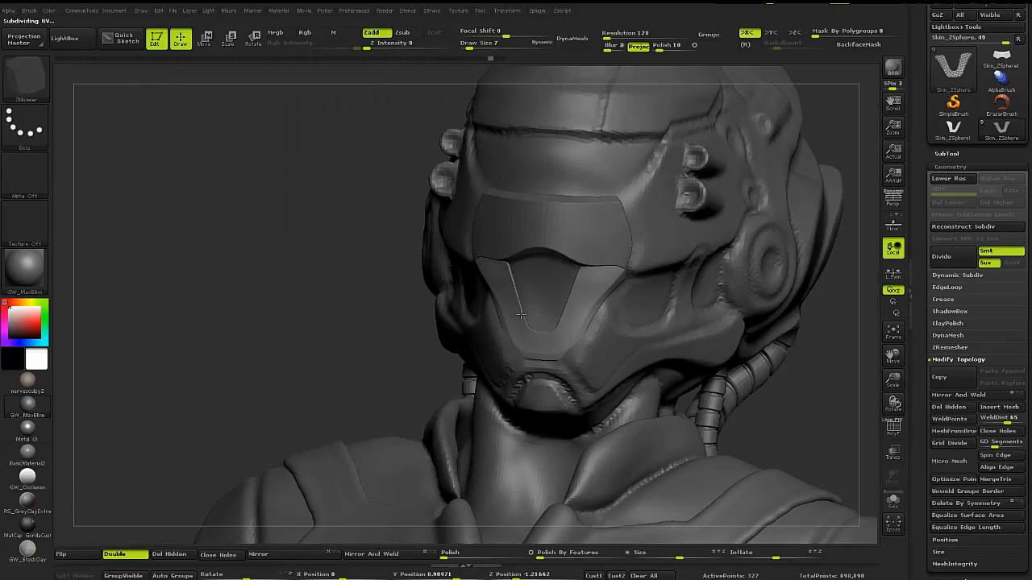
left_click_drag(726, 363, 532, 433)
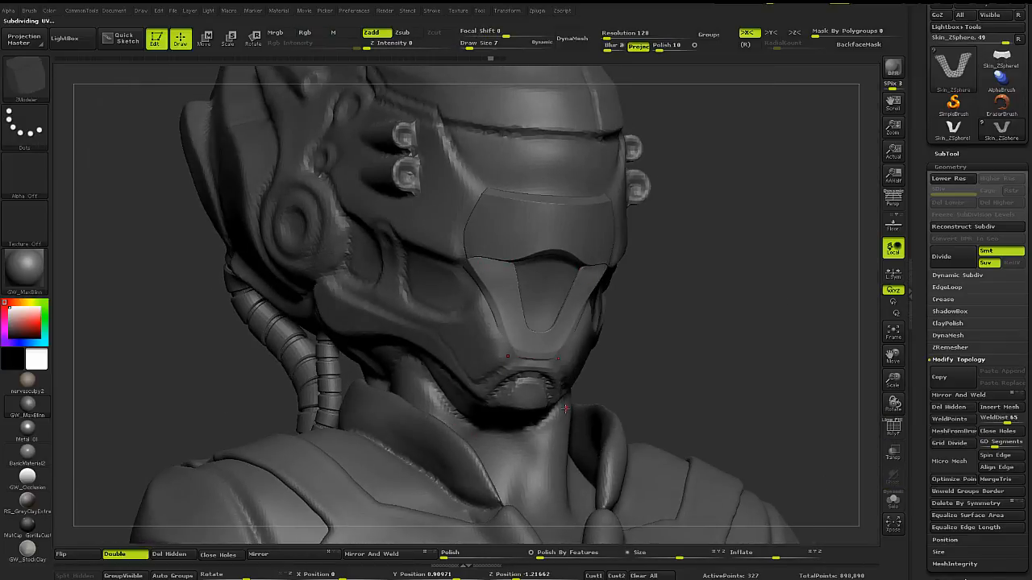